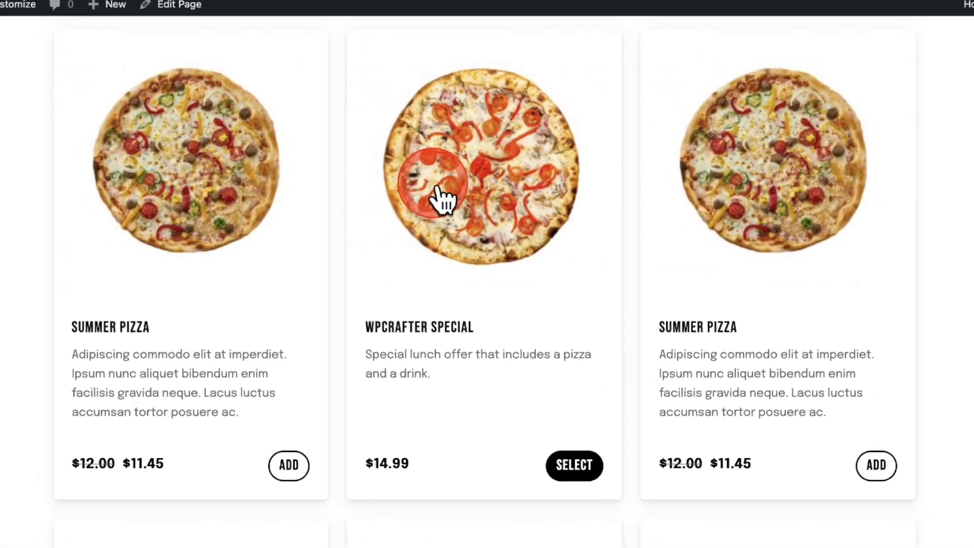
Add the WPCrafter Special to the order with the Super Size option selected.
left_click(574, 465)
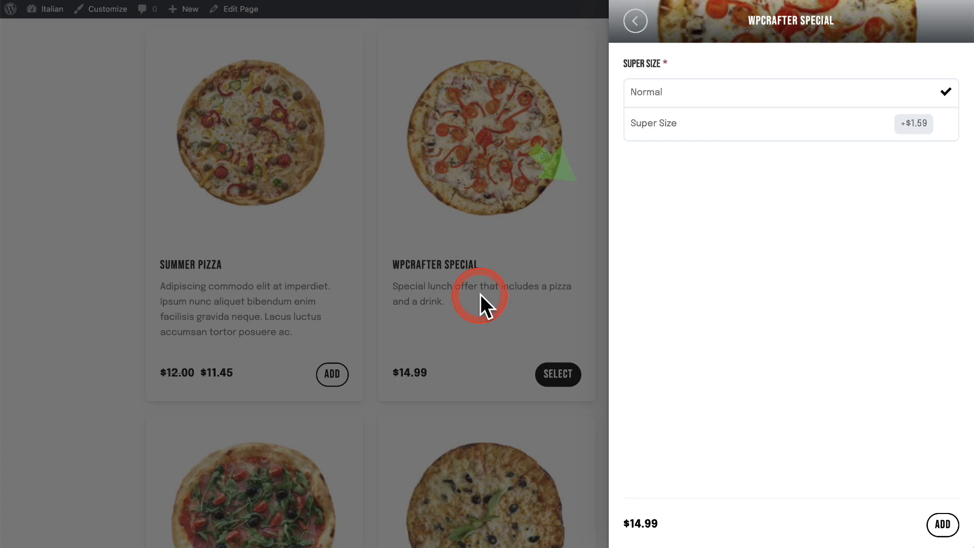
left_click(808, 125)
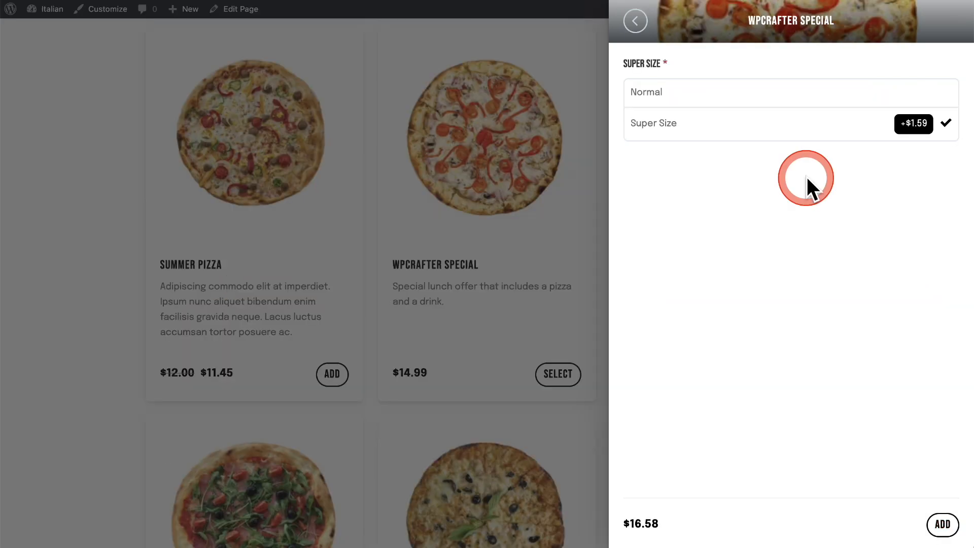
left_click(942, 525)
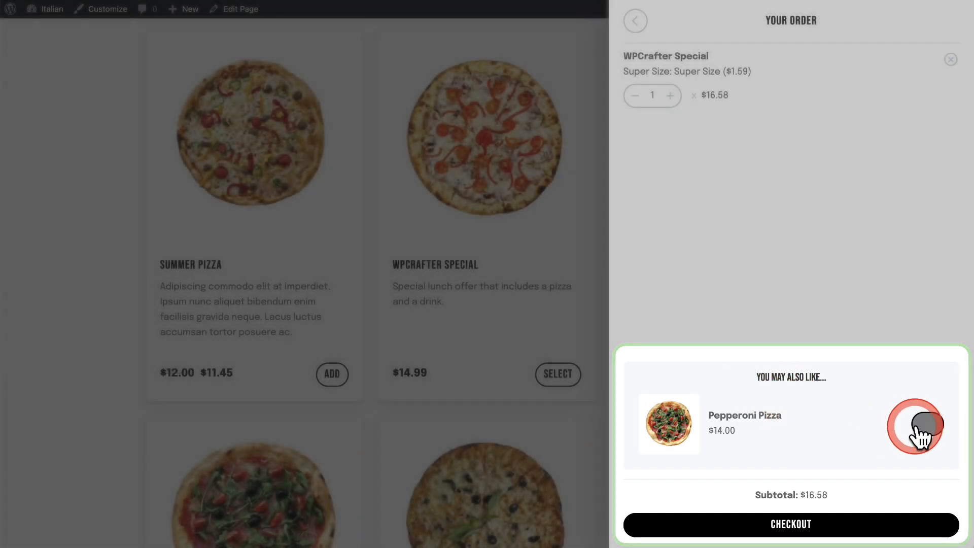
Add the suggested Pepperoni Pizza to the order and proceed to checkout.
left_click(918, 427)
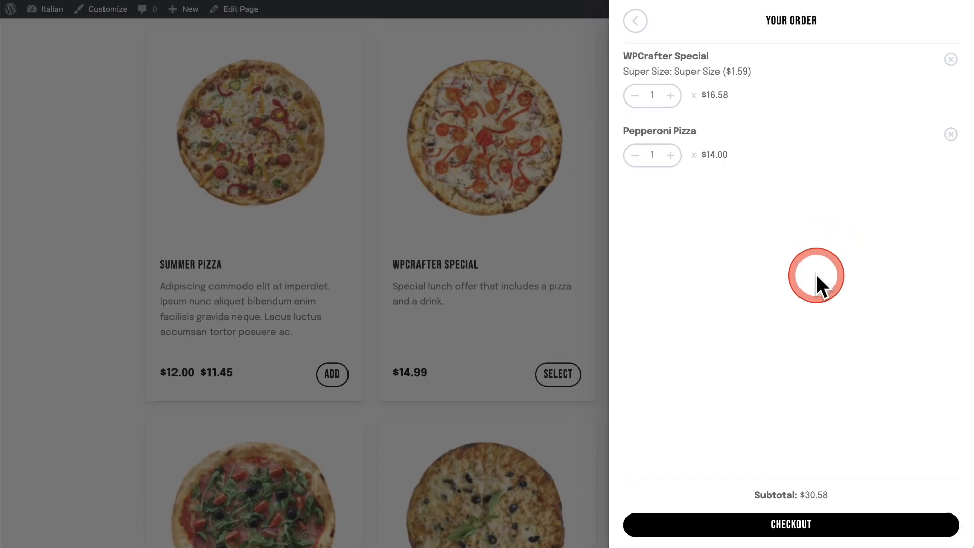
left_click(783, 531)
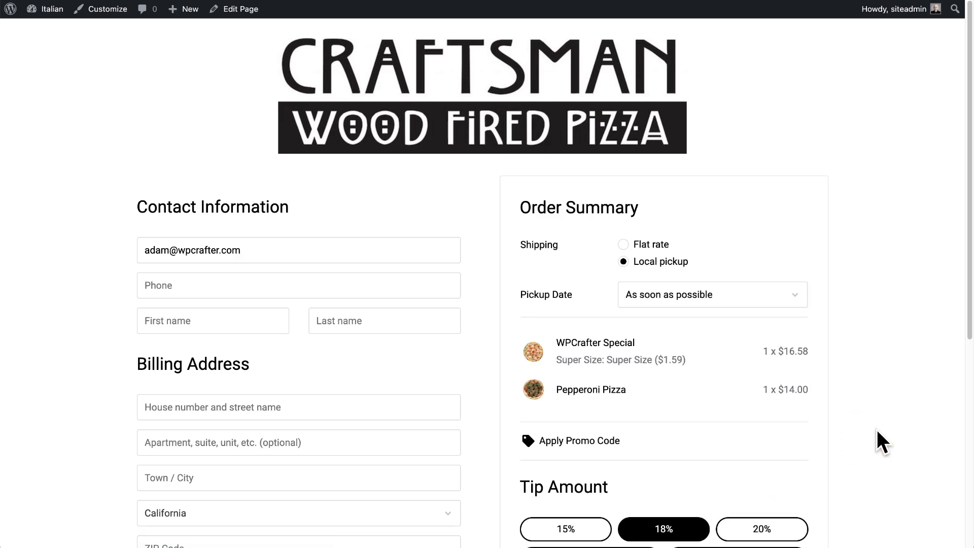
Set the order's pickup date to November 9, 2021 and look at the pickup time choices.
left_click(751, 300)
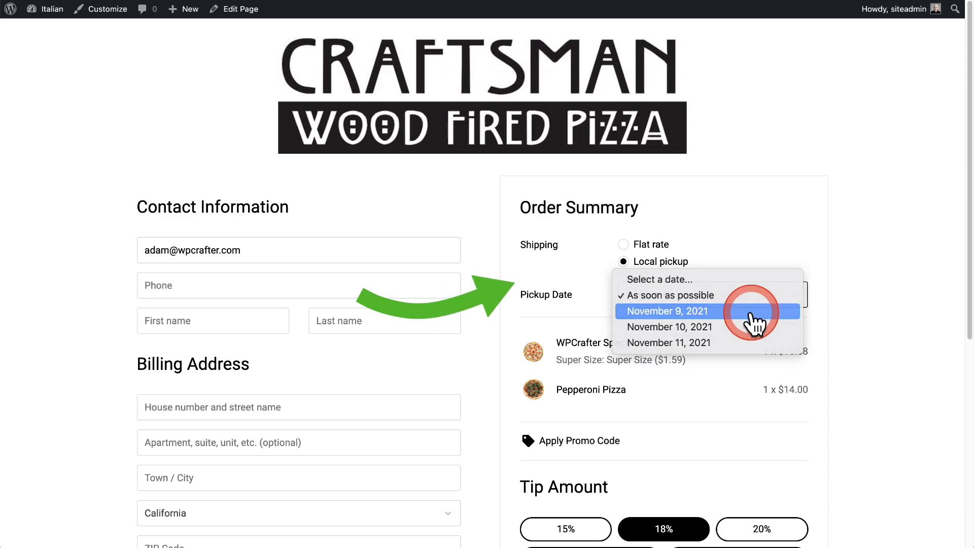
left_click(749, 311)
left_click(748, 325)
left_click(852, 320)
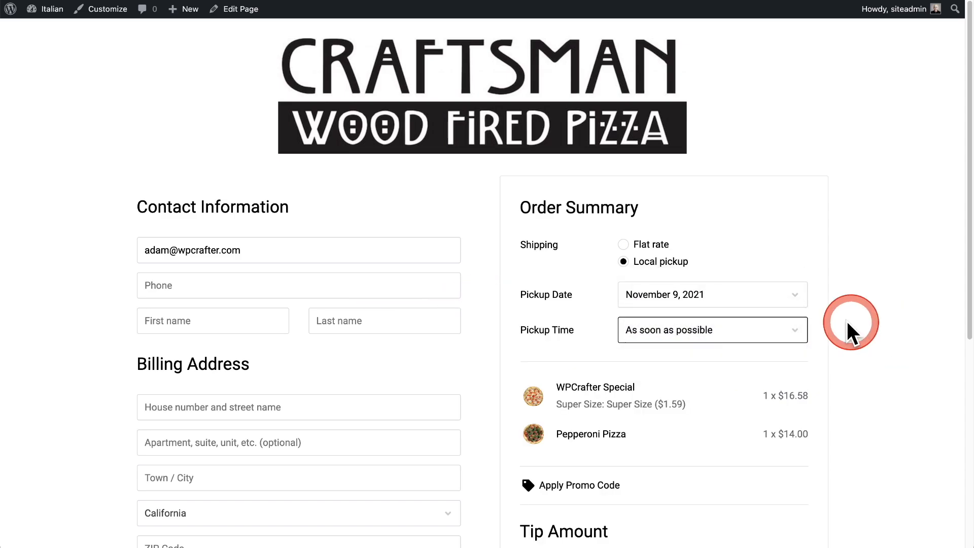
left_click(789, 335)
Set the pickup date to November 10, 2021 and review the available pickup times, keeping As soon as possible.
left_click(778, 300)
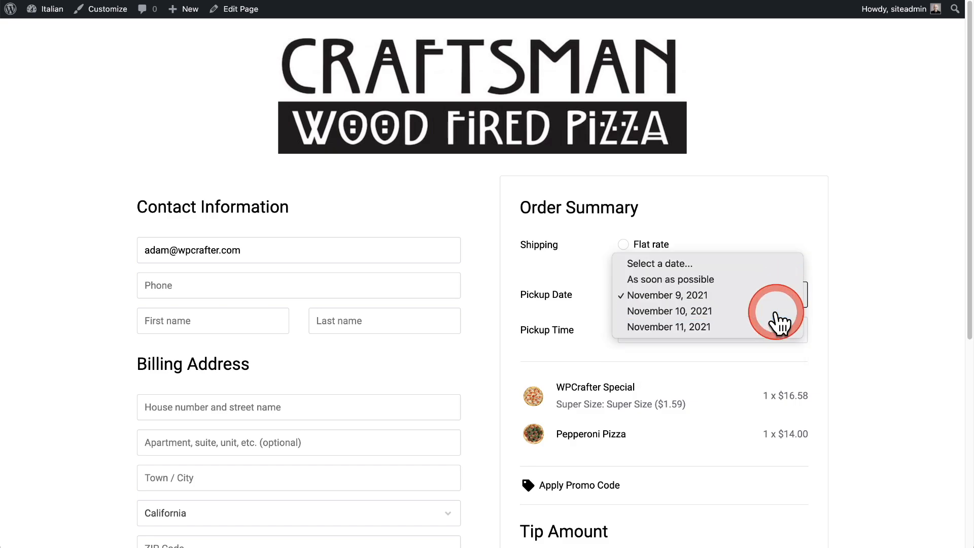
left_click(777, 312)
left_click(771, 339)
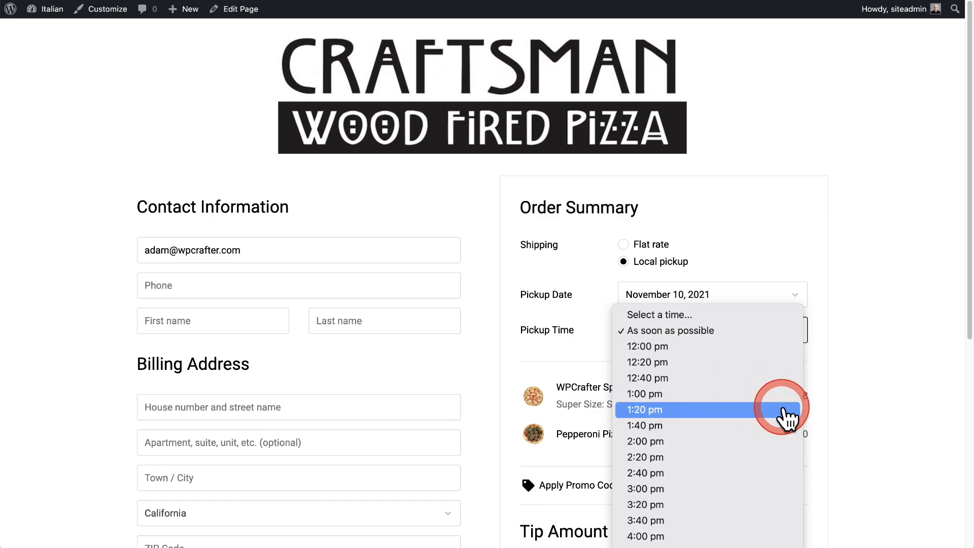
left_click(877, 392)
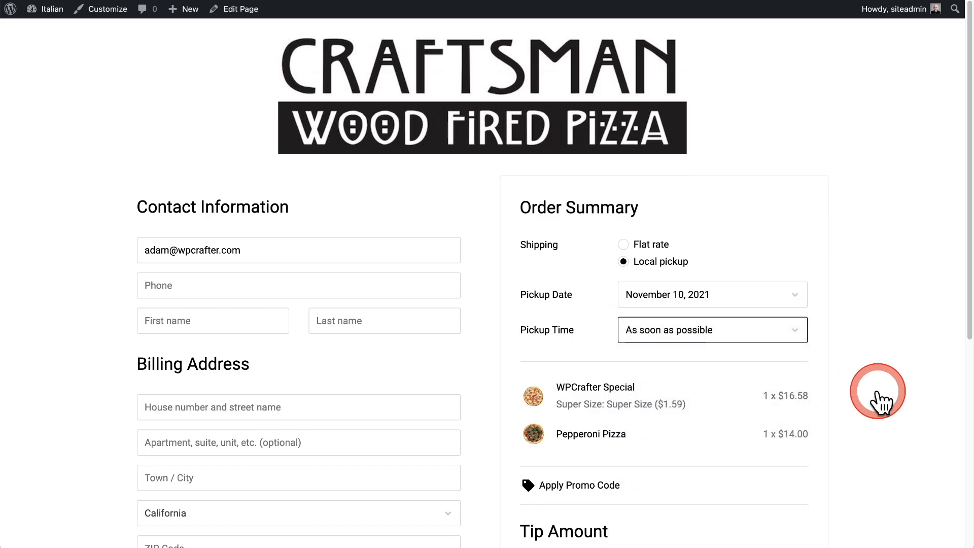
left_click(694, 378)
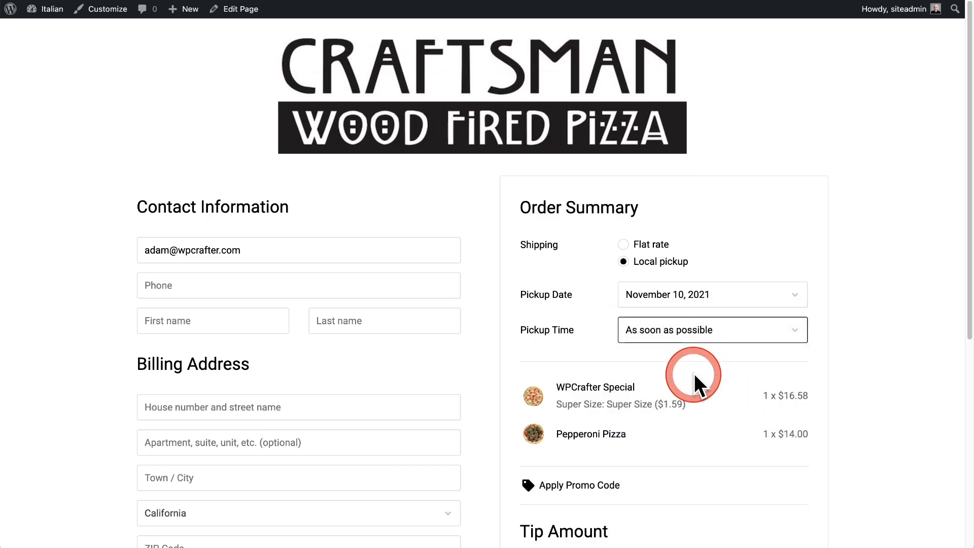
Try the 15% tip amount in the checkout's order summary and switch it to 20%.
scroll(695, 373, "down", 3)
scroll(675, 368, "down", 4)
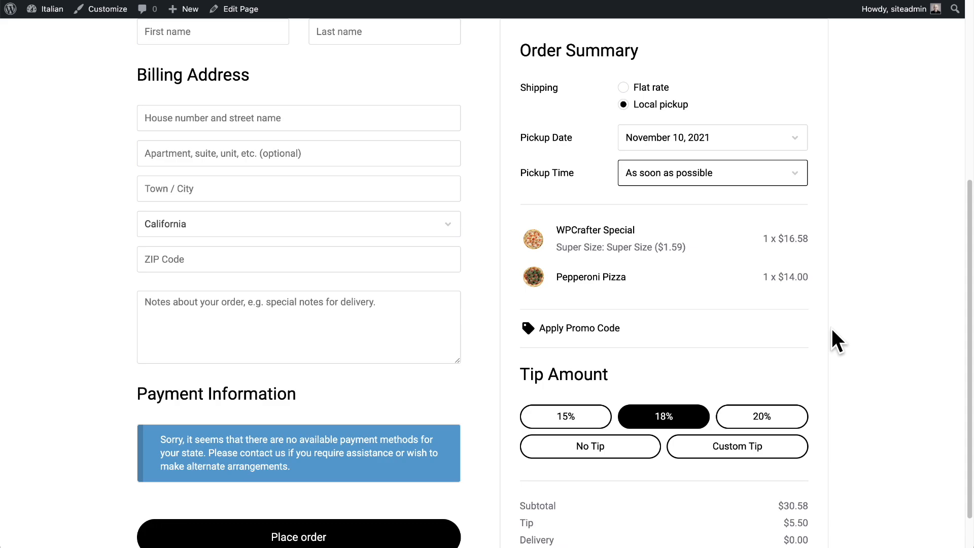
left_click(556, 424)
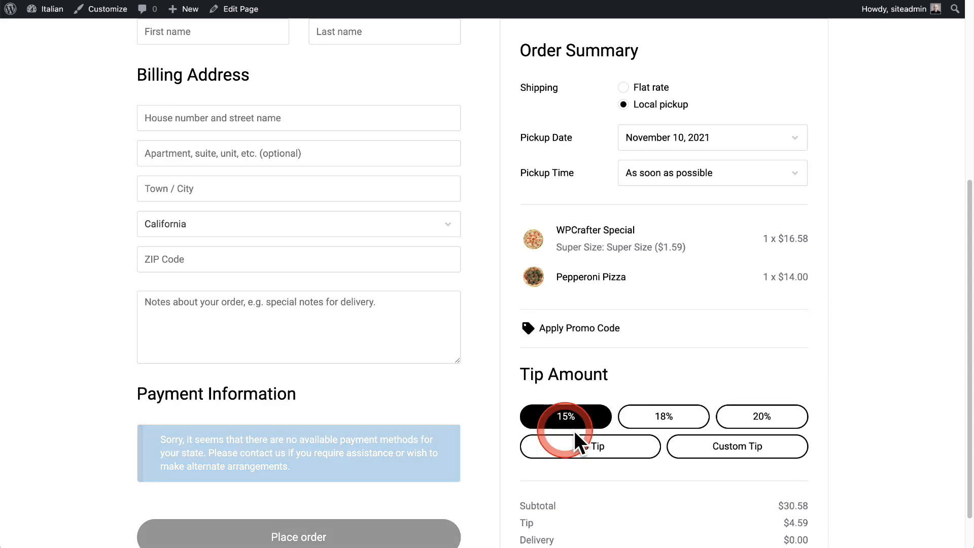
left_click(724, 420)
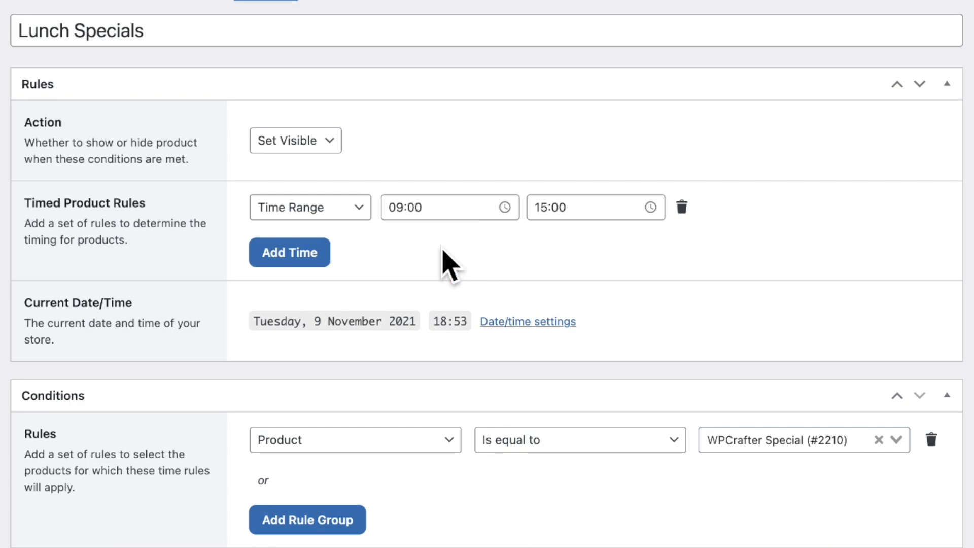
Review the rule types available for the timing of the Lunch Specials timed products rule.
left_click(442, 249)
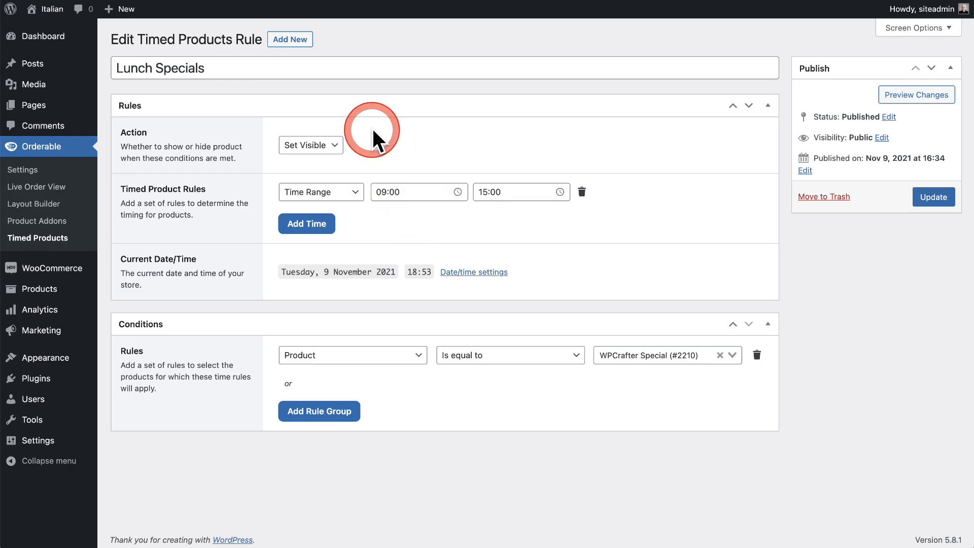
left_click(338, 193)
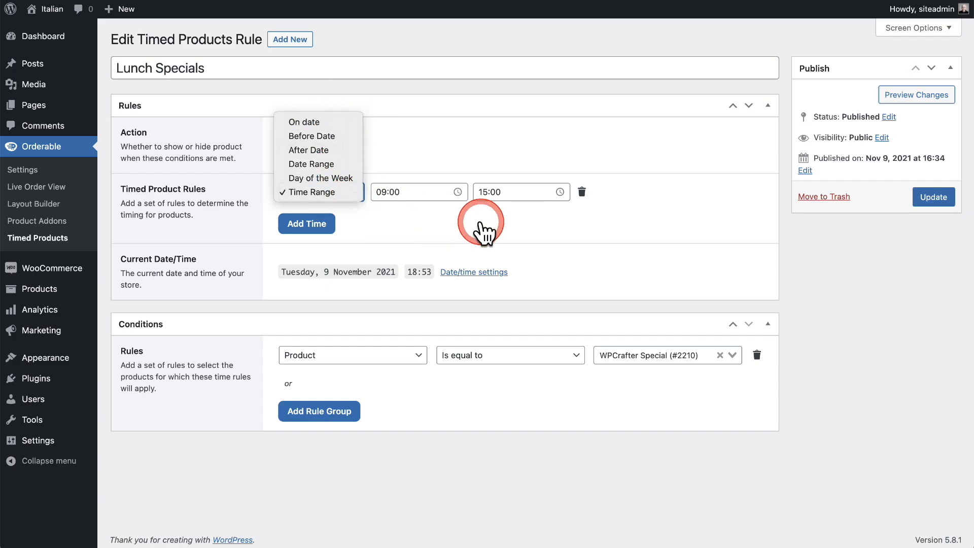
left_click(480, 223)
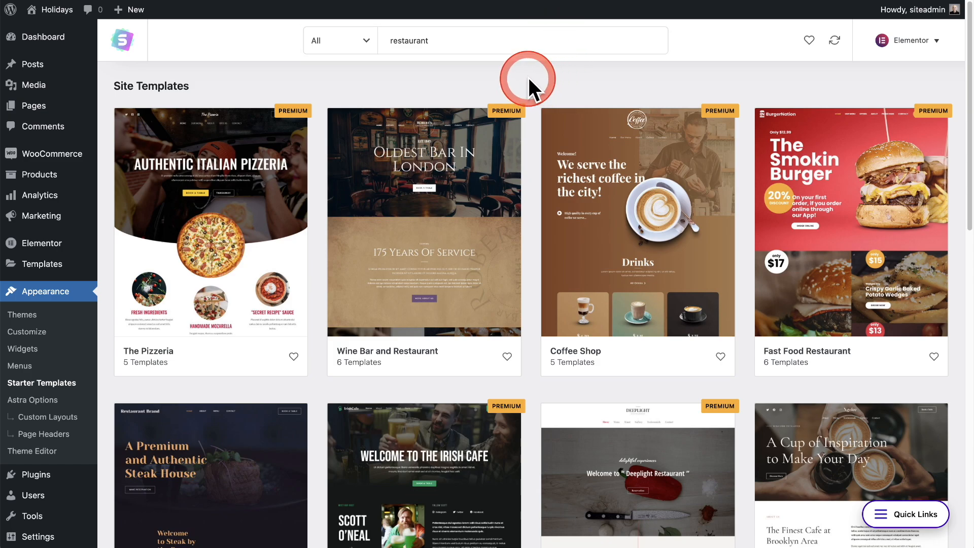
Browse the Astra starter templates found for "restaurant" to compare the available site designs.
scroll(530, 81, "down", 5)
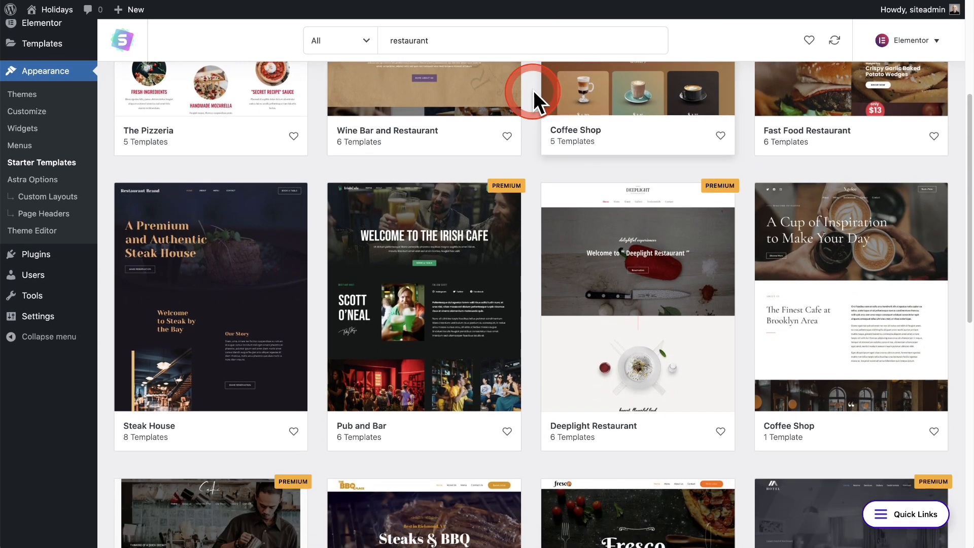
scroll(534, 90, "down", 3)
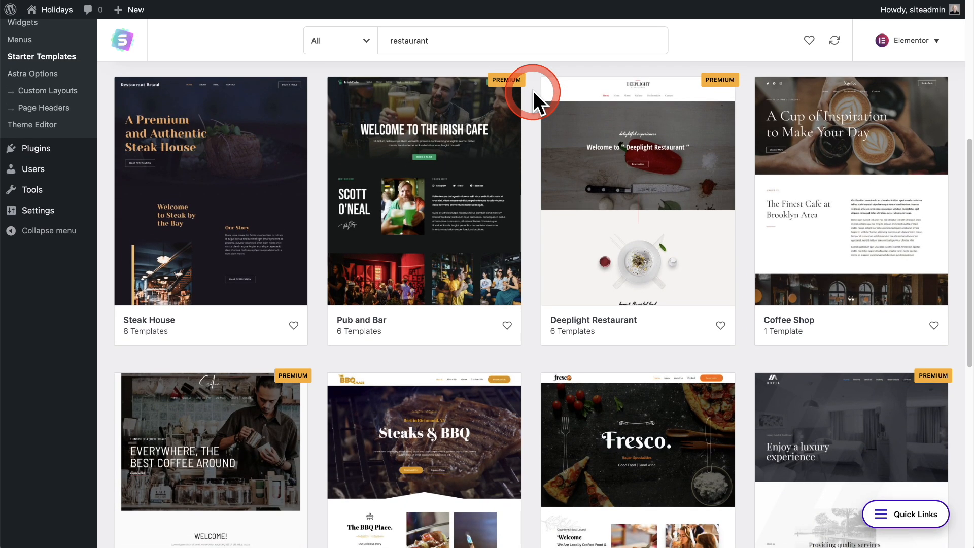
scroll(534, 90, "down", 5)
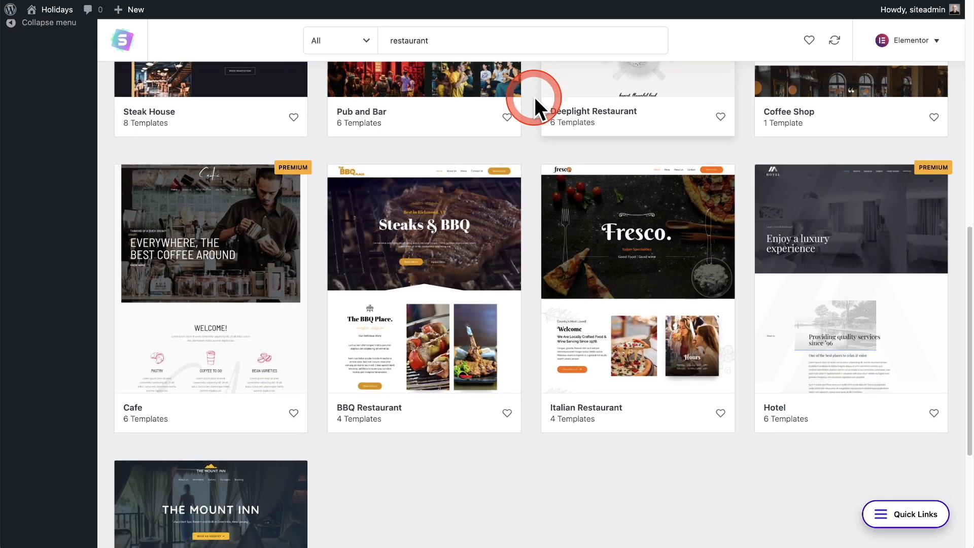
scroll(534, 96, "down", 3)
scroll(534, 96, "up", 7)
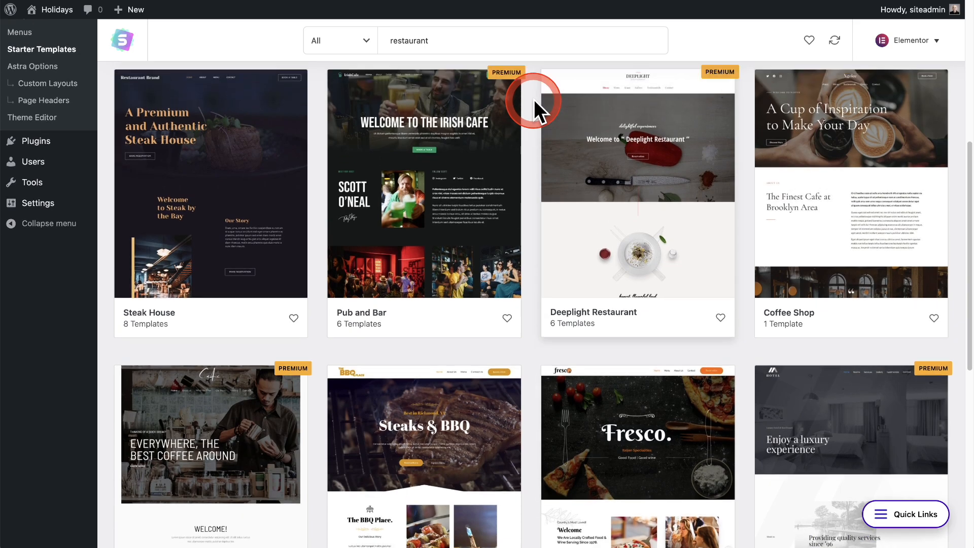
scroll(534, 100, "up", 8)
scroll(531, 121, "down", 3)
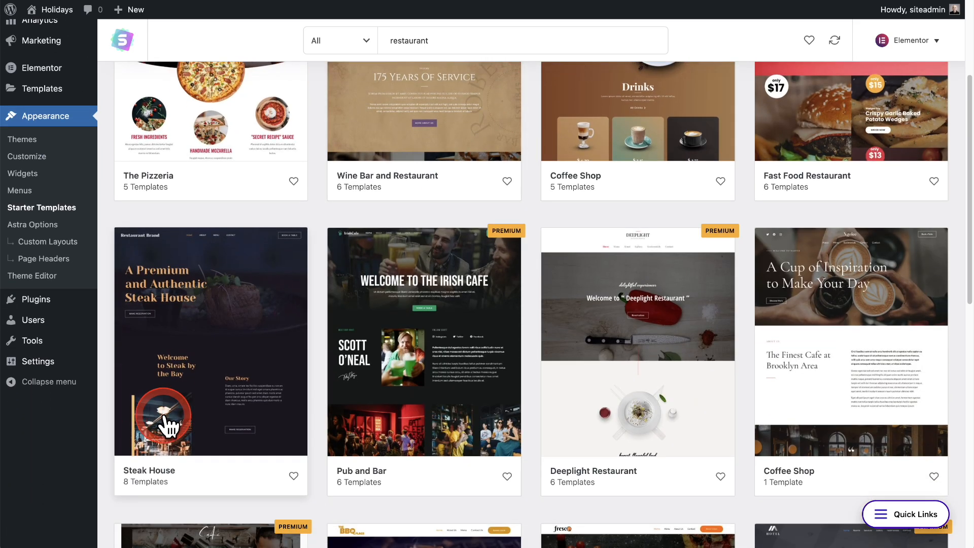
Open the Steak House site template and examine its About, Contact and Menu page templates.
left_click(199, 339)
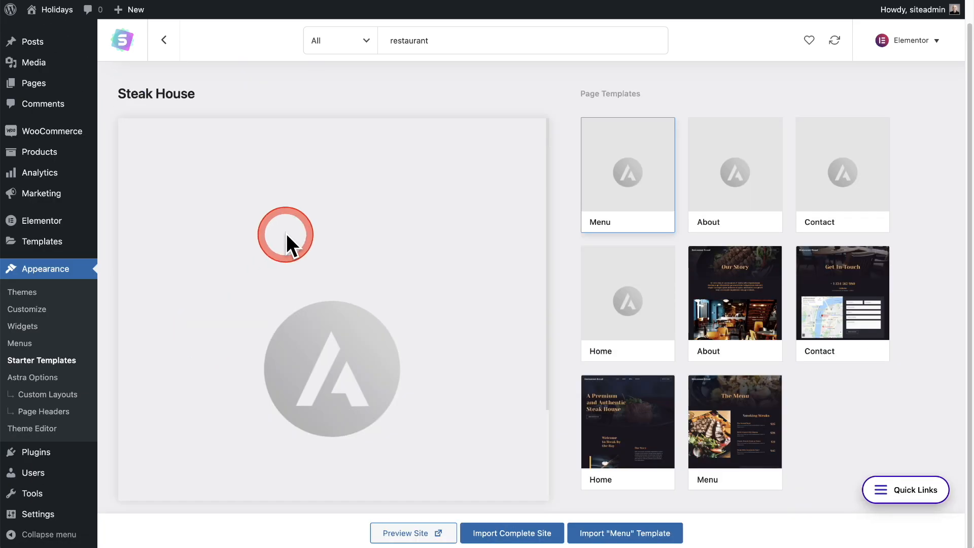
left_click(705, 320)
left_click(840, 286)
left_click(808, 358)
left_click(717, 451)
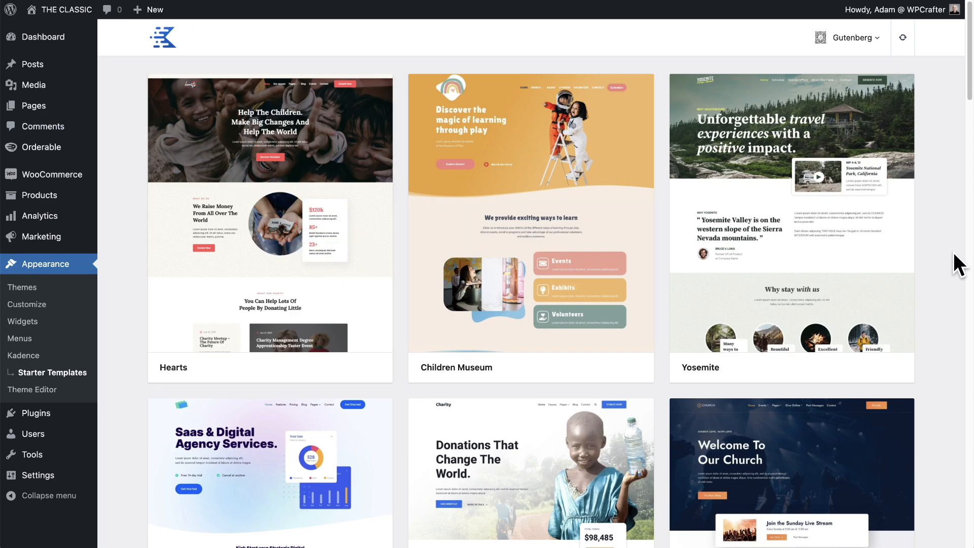
Browse the Kadence starter templates for Gutenberg, examining restaurant designs such as Gourmet Burger and Resto.
scroll(954, 252, "down", 5)
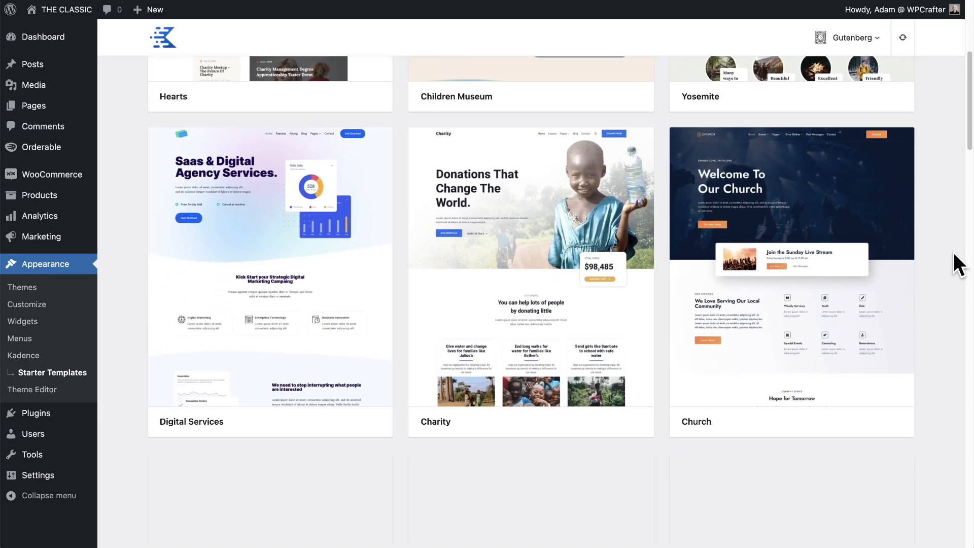
scroll(954, 251, "down", 5)
left_click(945, 252)
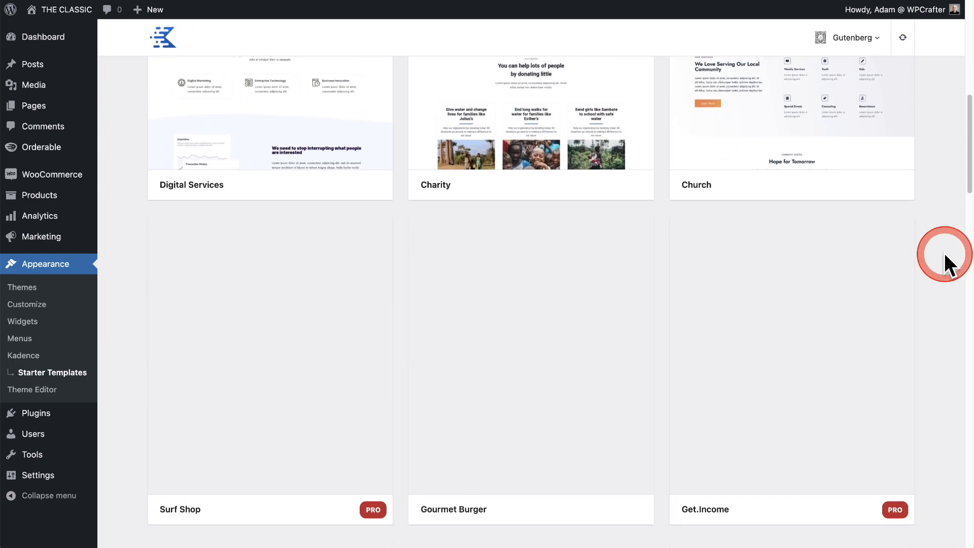
scroll(945, 252, "down", 3)
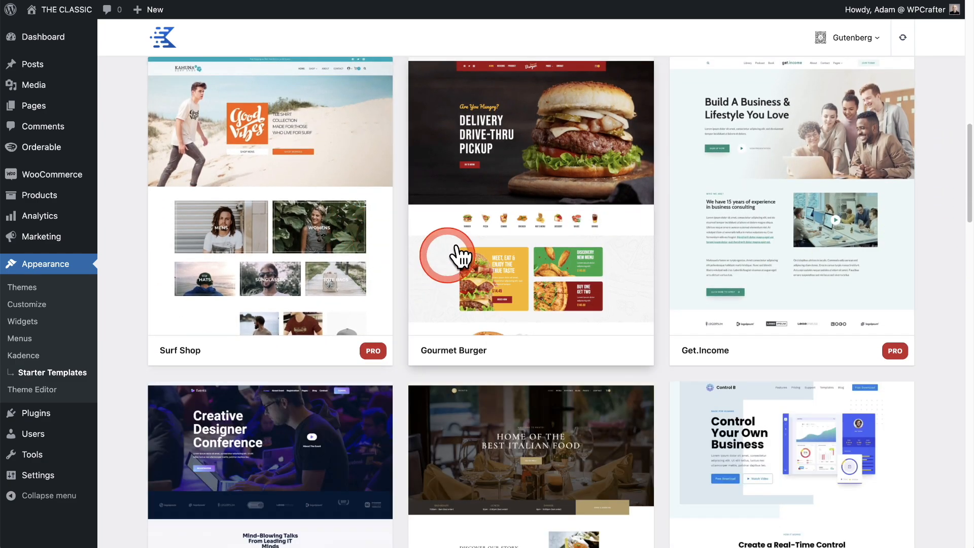
scroll(528, 251, "down", 5)
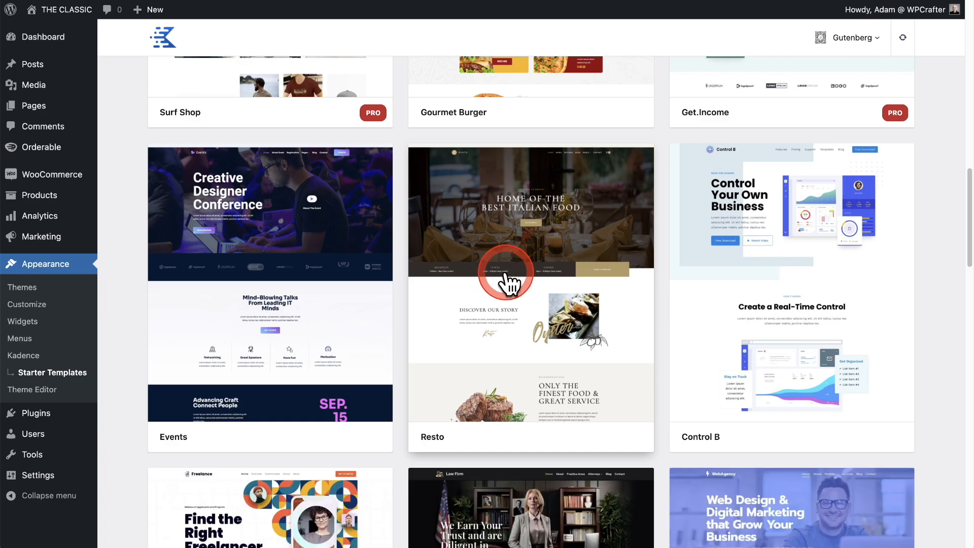
scroll(507, 278, "up", 6)
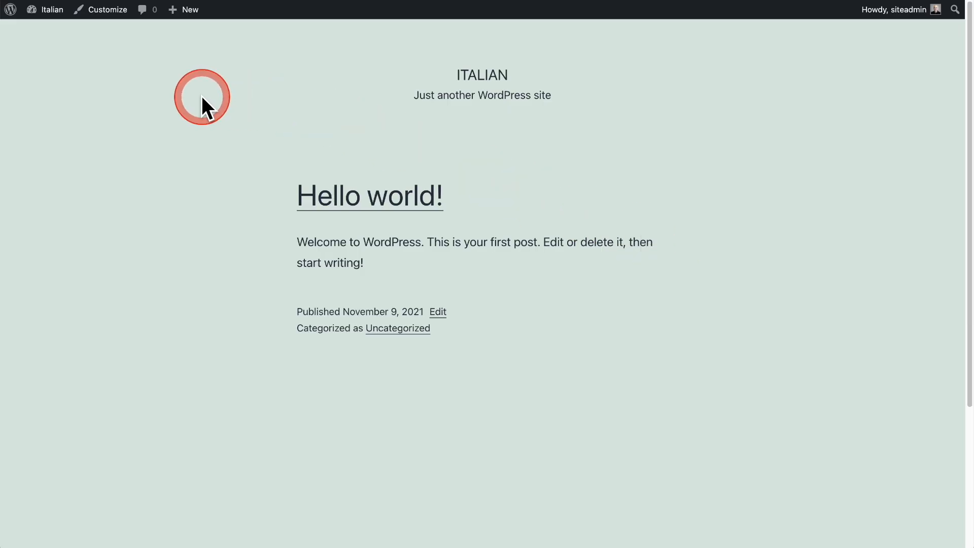
Install the Kadence theme from the WordPress theme directory on the Italian site and activate it.
left_click(51, 29)
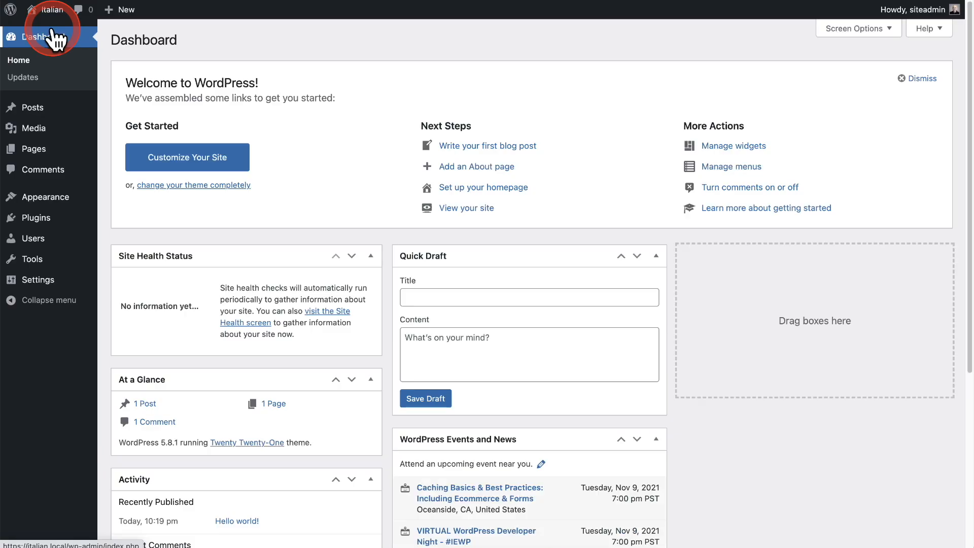
left_click(69, 129)
mouse_move(66, 199)
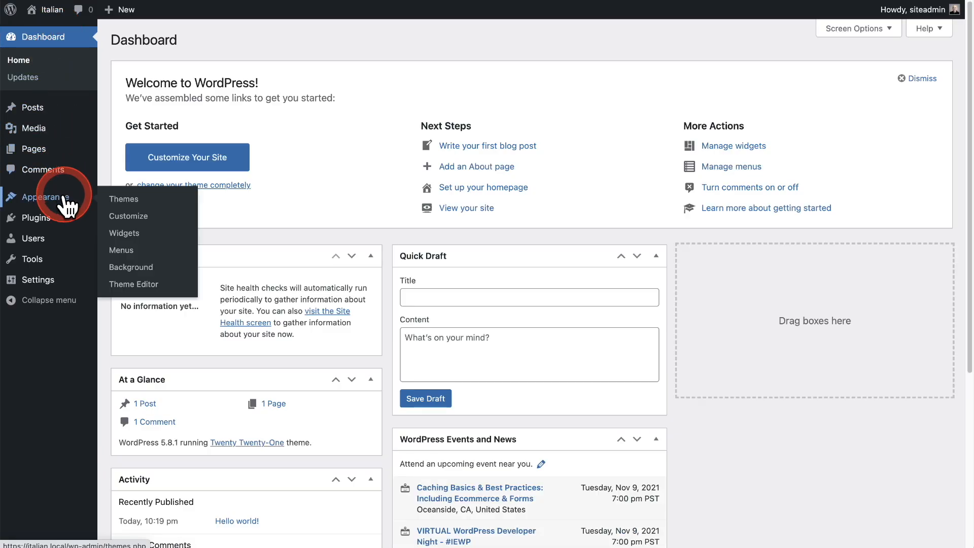
left_click(125, 201)
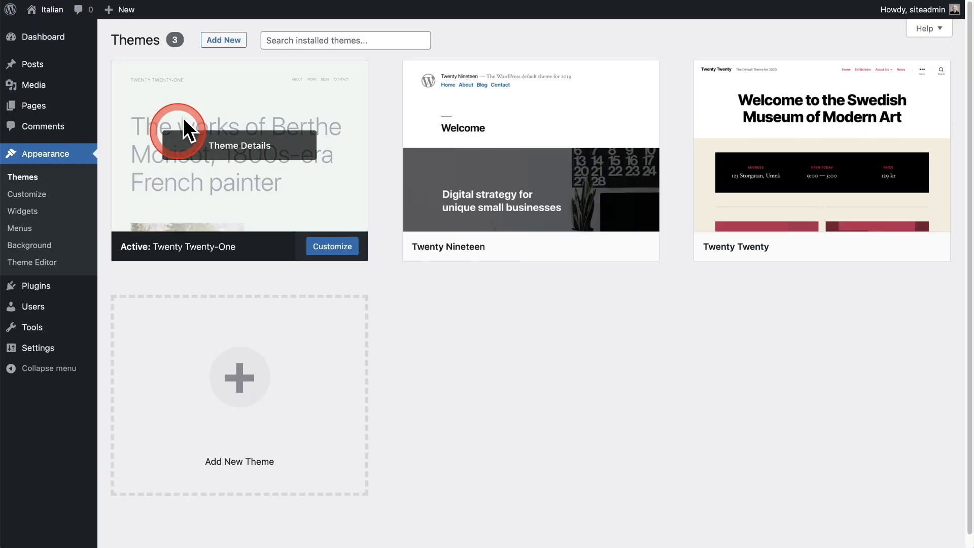
left_click(224, 41)
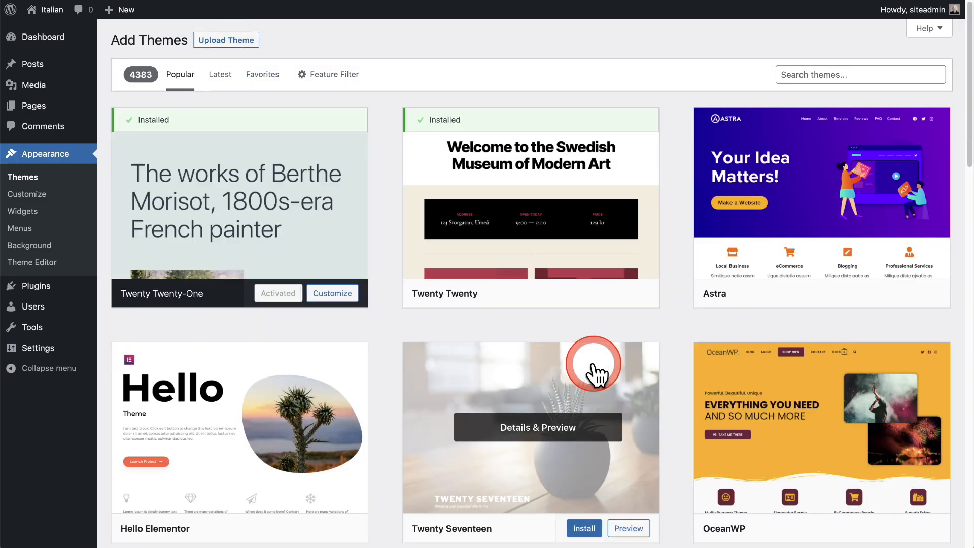
scroll(596, 374, "down", 2)
scroll(597, 375, "down", 9)
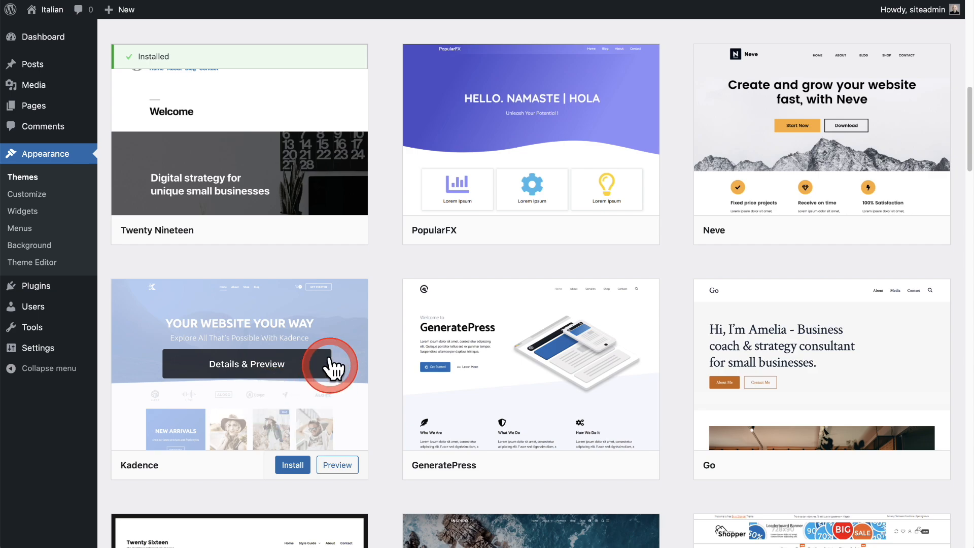
left_click(292, 465)
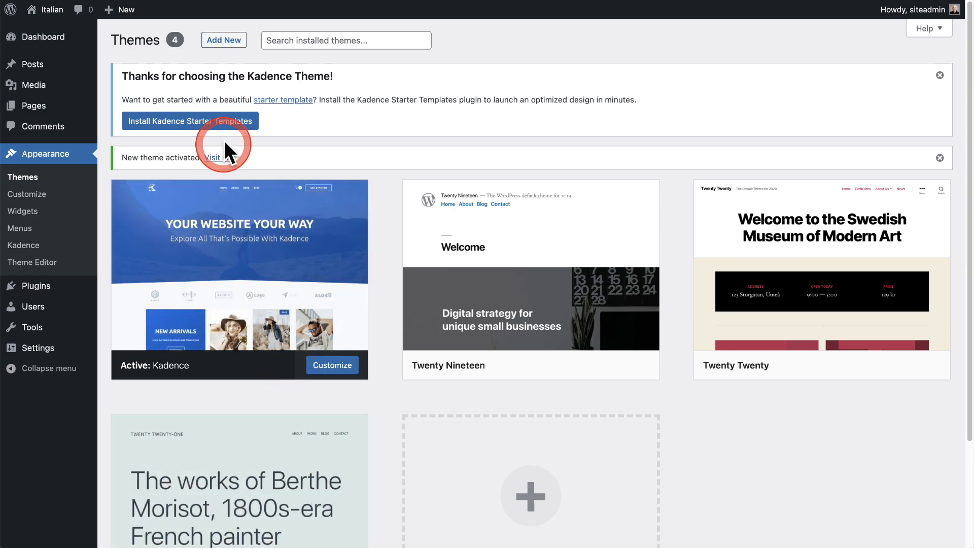
Install the Kadence Starter Templates plugin, choose Gutenberg as the builder and open the Gourmet Burger template.
left_click(199, 122)
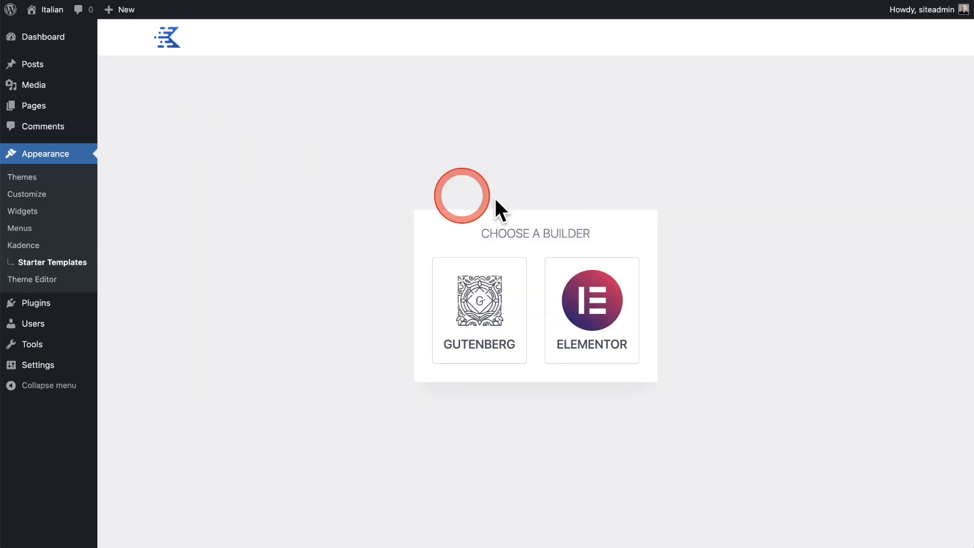
left_click(495, 318)
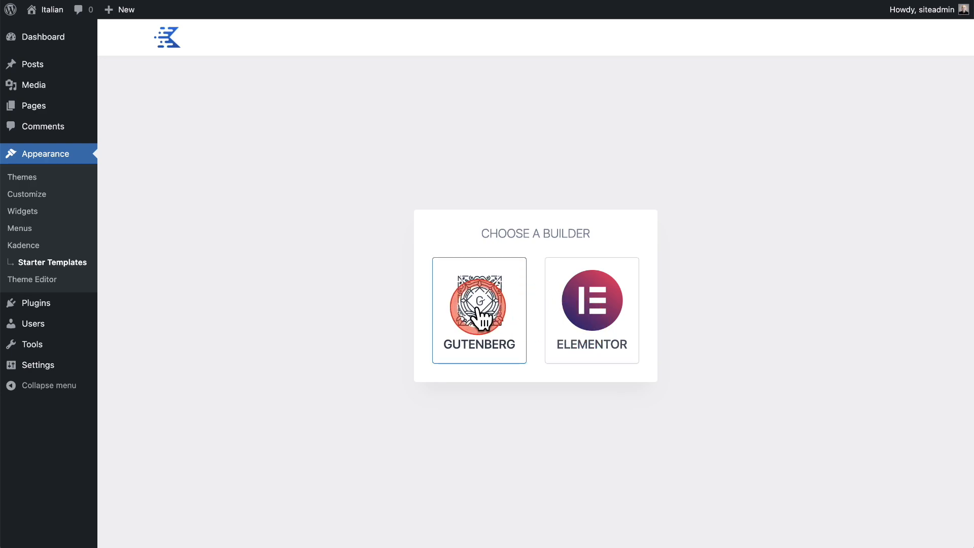
left_click(481, 314)
scroll(492, 301, "down", 5)
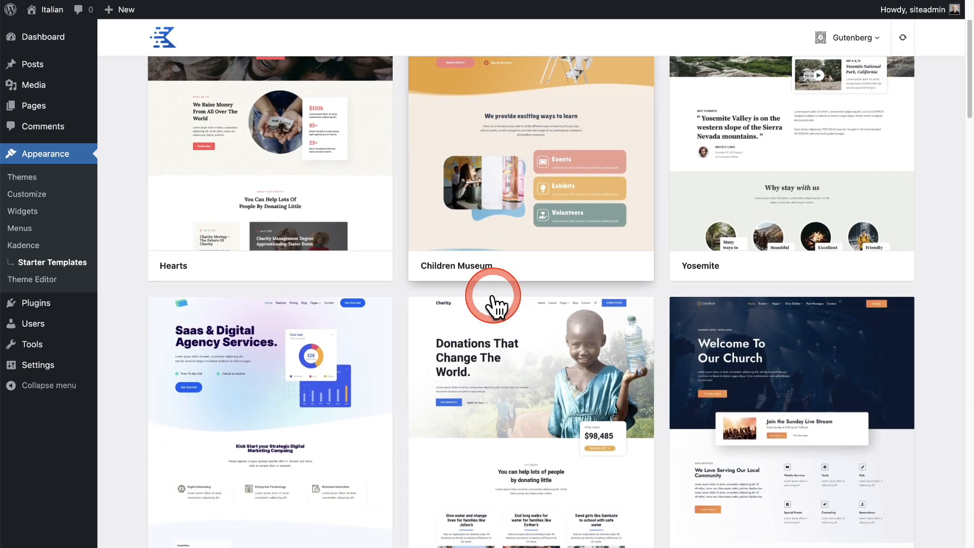
scroll(492, 300, "down", 7)
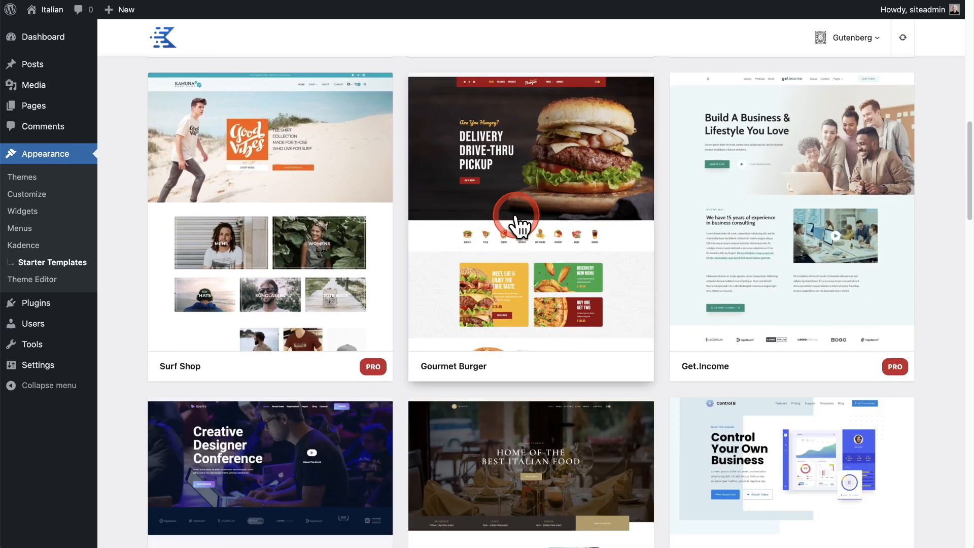
left_click(516, 217)
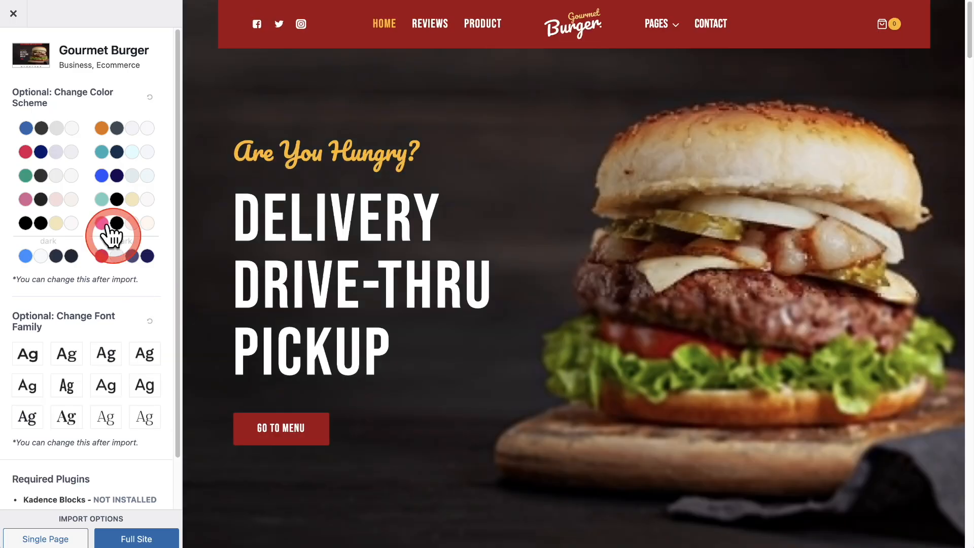
Try several alternative color schemes on the Gourmet Burger preview, and reset it to the template's original colors.
left_click(104, 133)
left_click(51, 130)
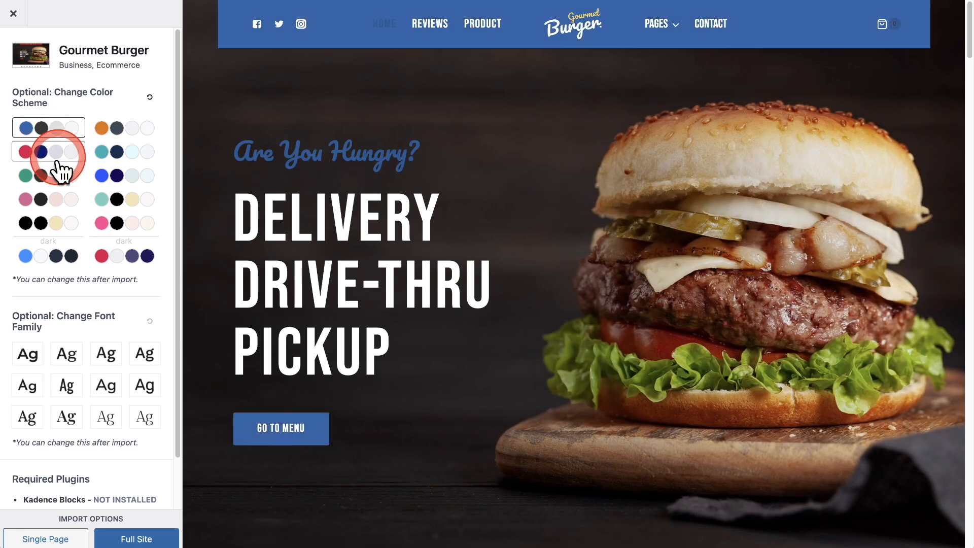
left_click(55, 175)
left_click(55, 199)
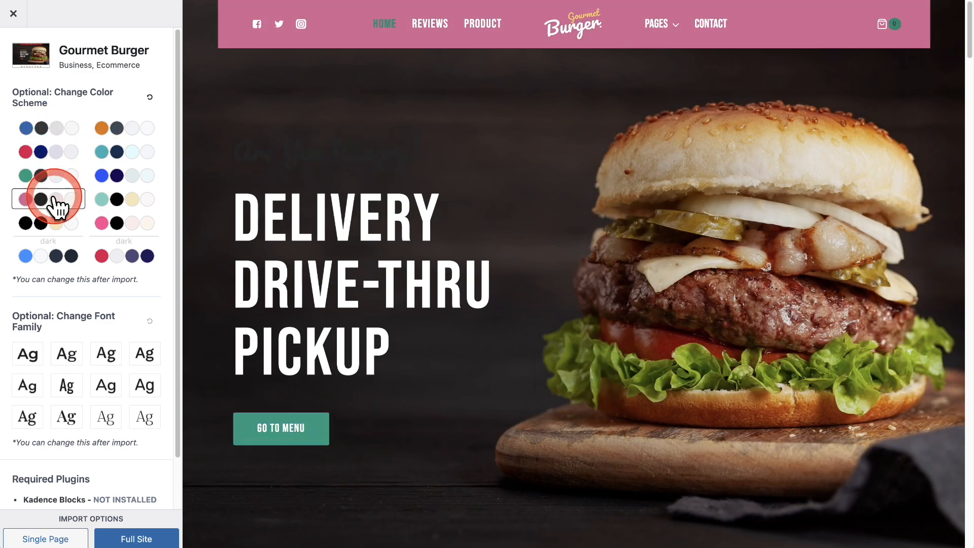
left_click(150, 97)
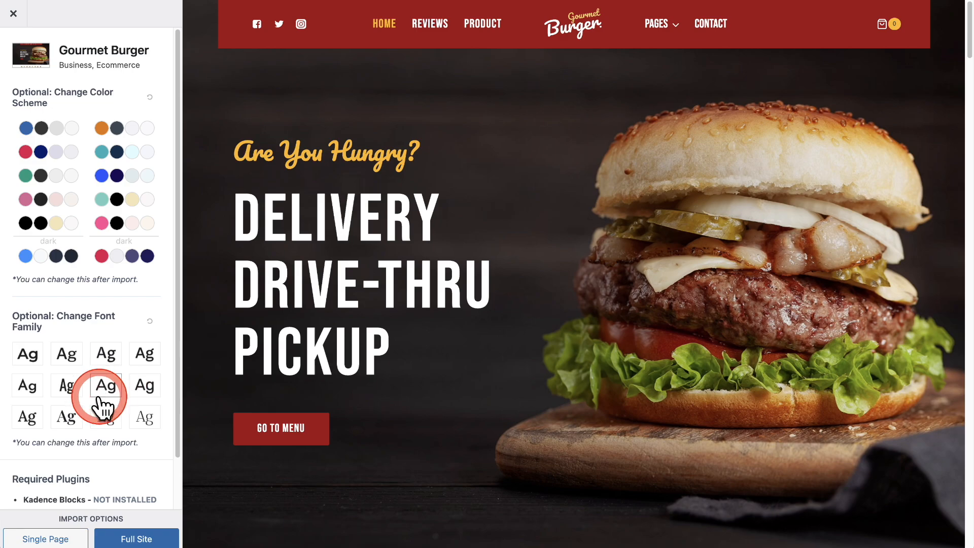
Import the full Gourmet Burger site with its required plugins, skipping the email subscription, and look over the finished home page.
scroll(98, 396, "down", 2)
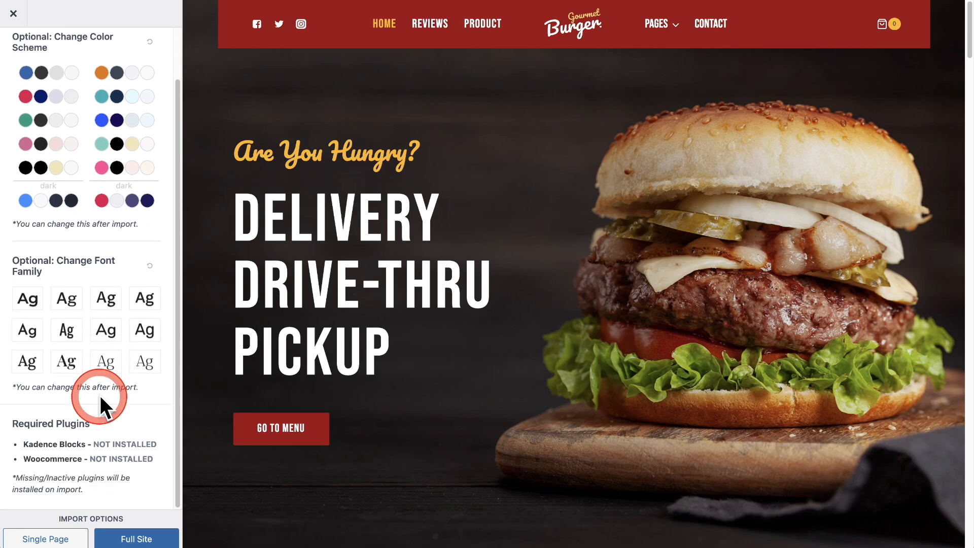
left_click(137, 538)
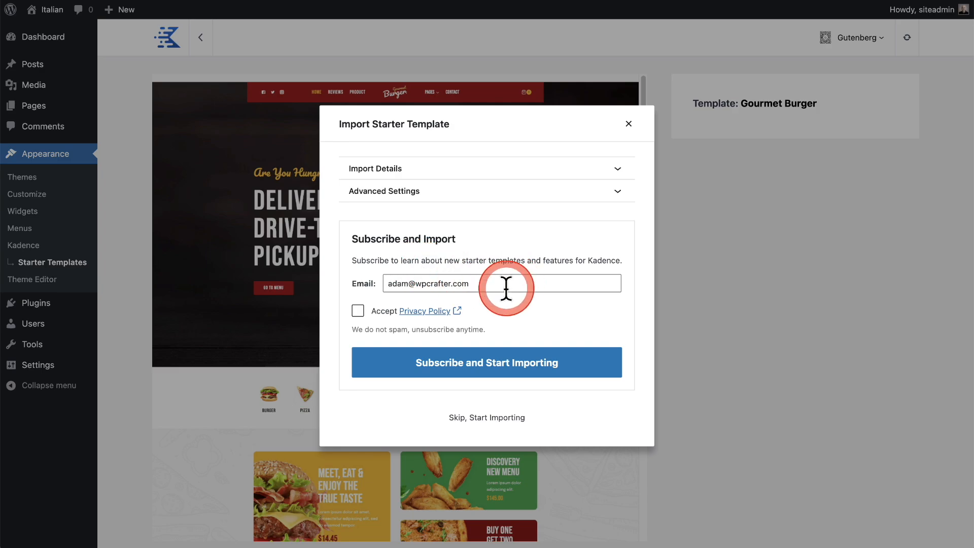
left_click(482, 417)
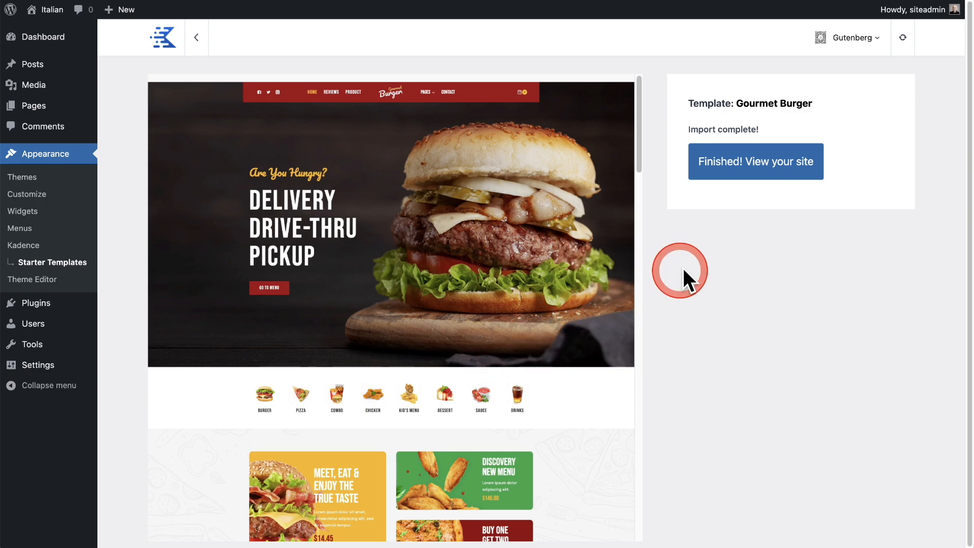
left_click(736, 170)
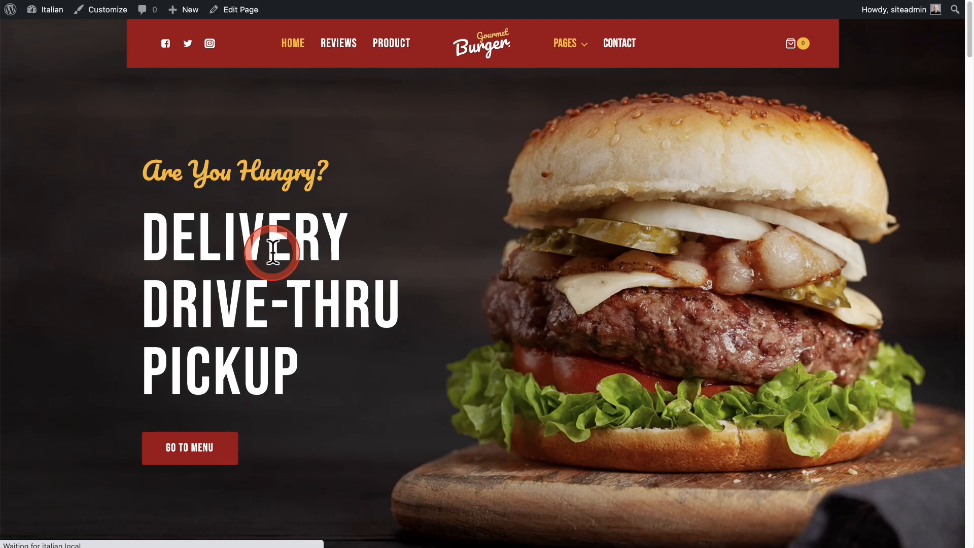
scroll(284, 249, "down", 5)
scroll(310, 249, "down", 20)
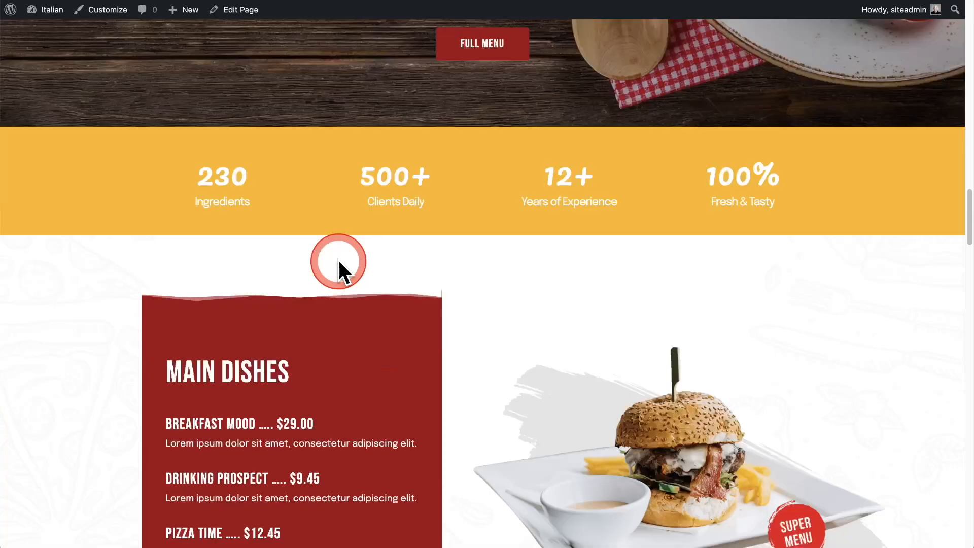
scroll(339, 260, "up", 20)
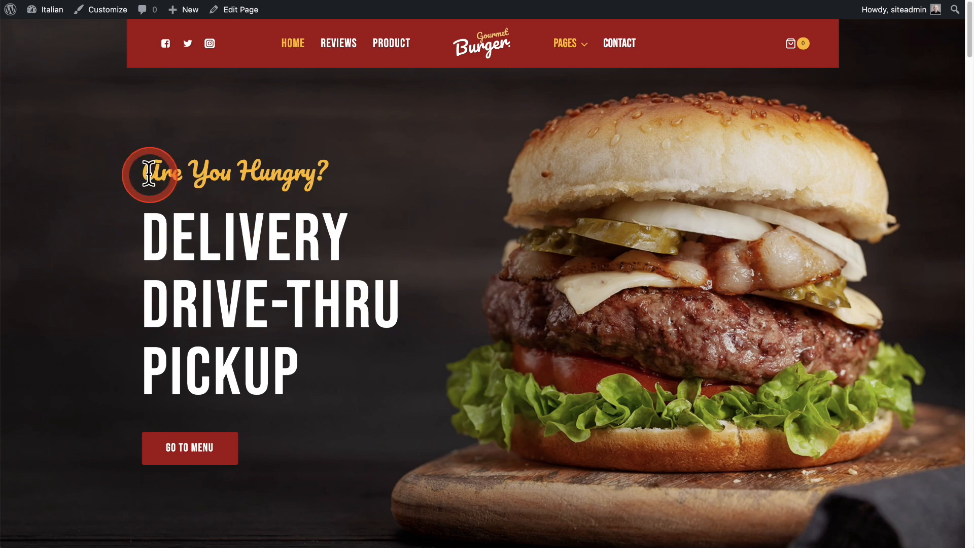
Install the Orderable Pro plugin from the file orderable-pro-evgqym.zip through the WordPress dashboard and activate it.
mouse_move(46, 10)
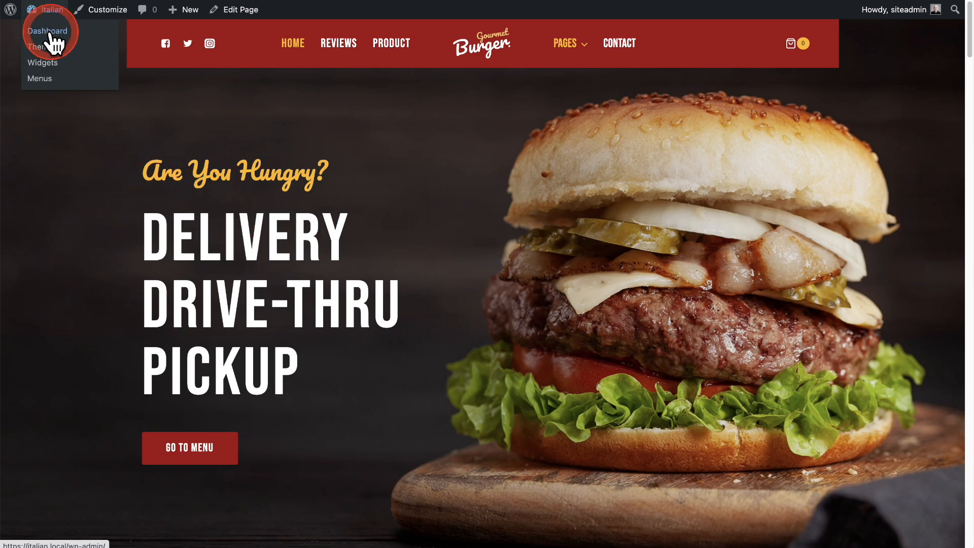
left_click(49, 32)
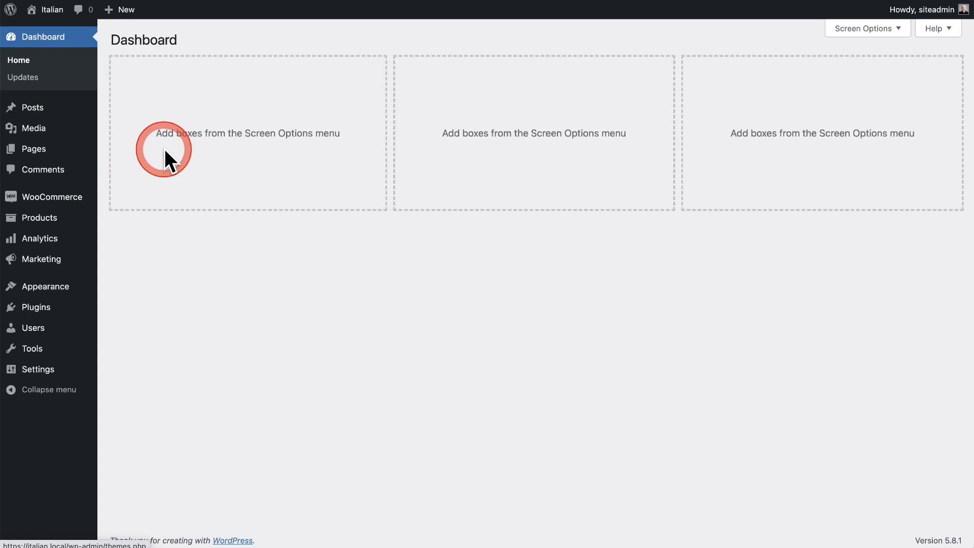
mouse_move(65, 312)
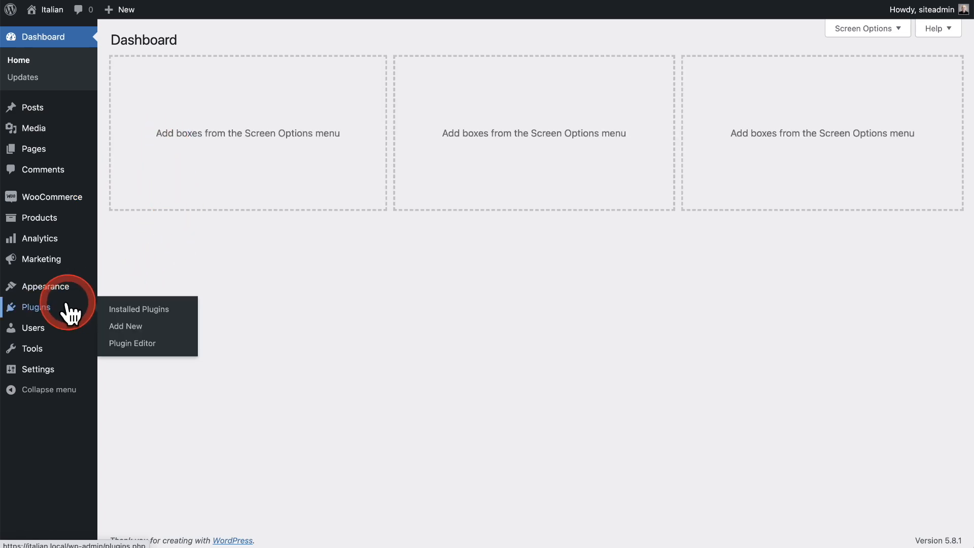
left_click(126, 327)
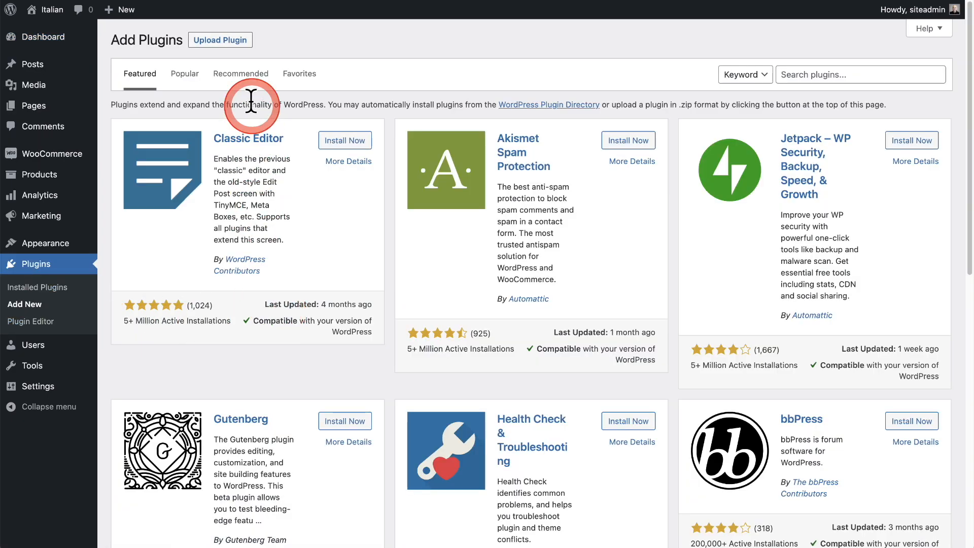
left_click(215, 41)
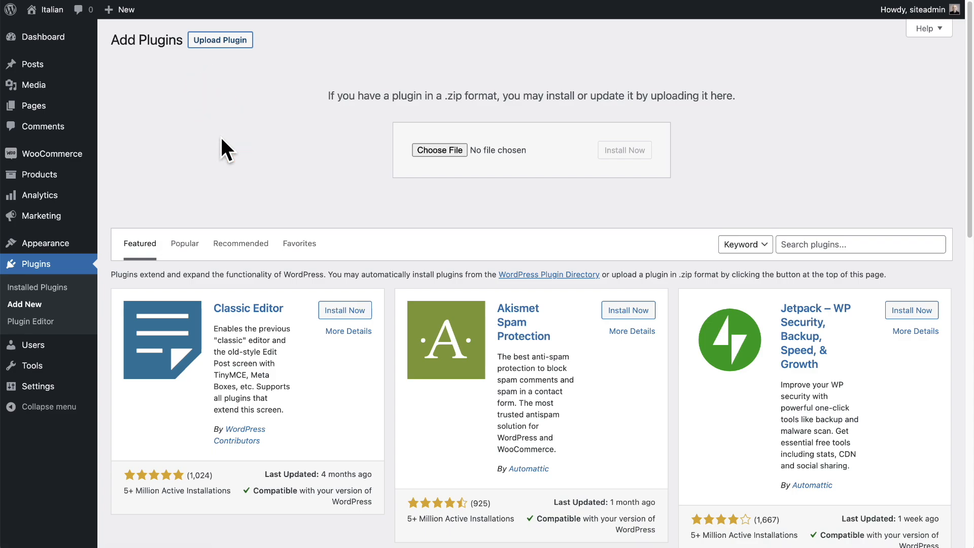
left_click(465, 155)
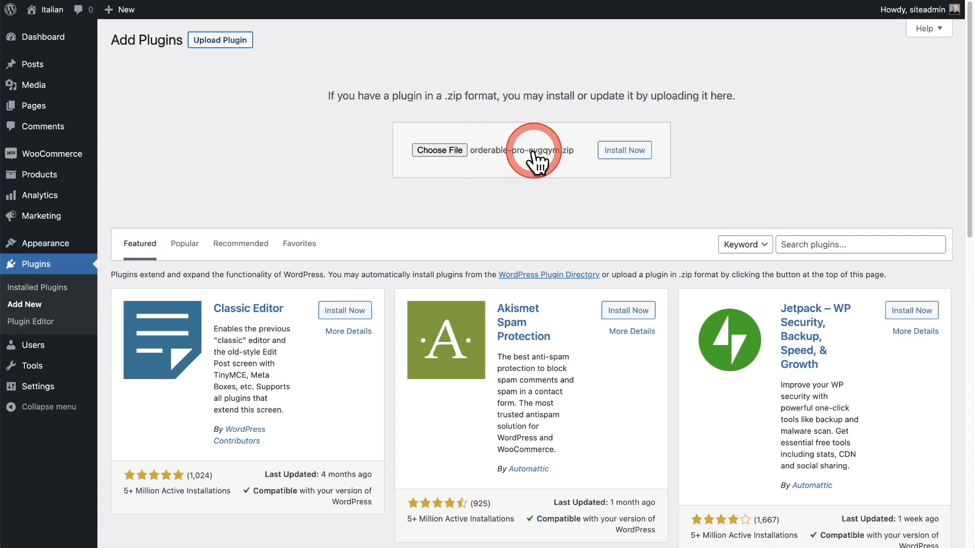
left_click(601, 156)
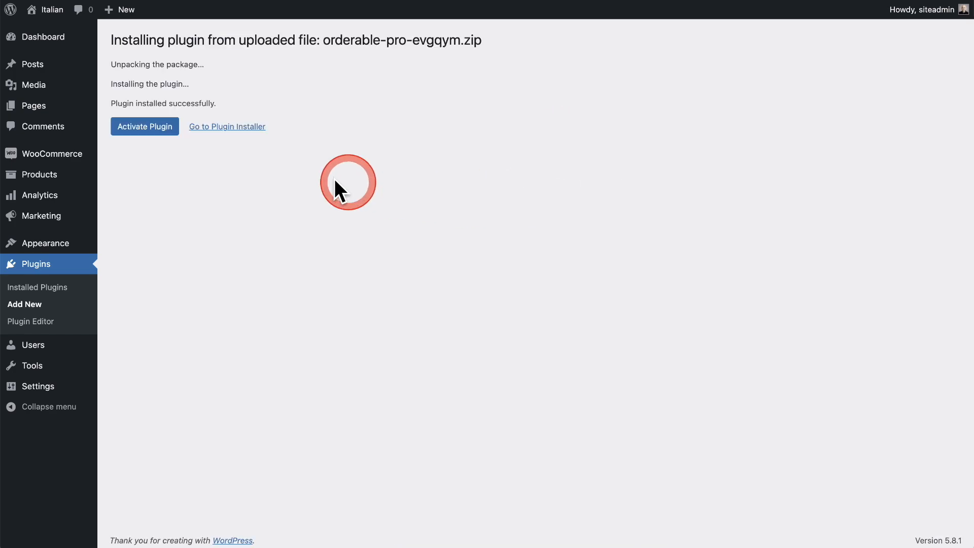
left_click(142, 128)
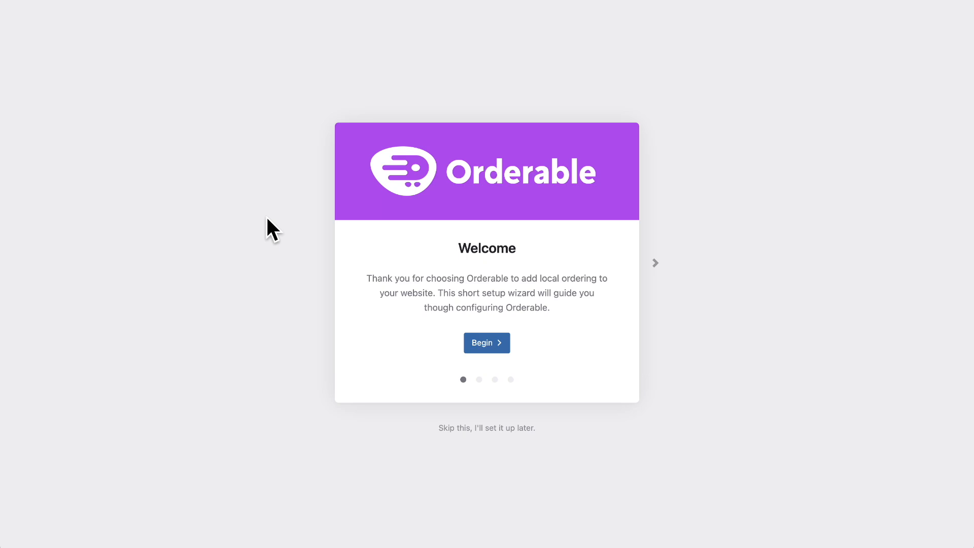
Begin the Orderable setup wizard and complete the business info with the street address, city and postcode.
left_click(485, 342)
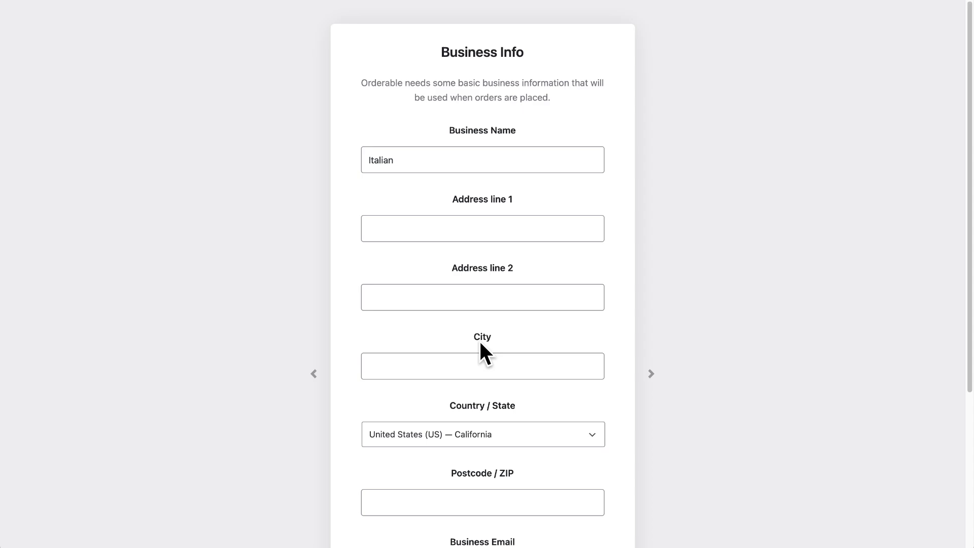
left_click(613, 402)
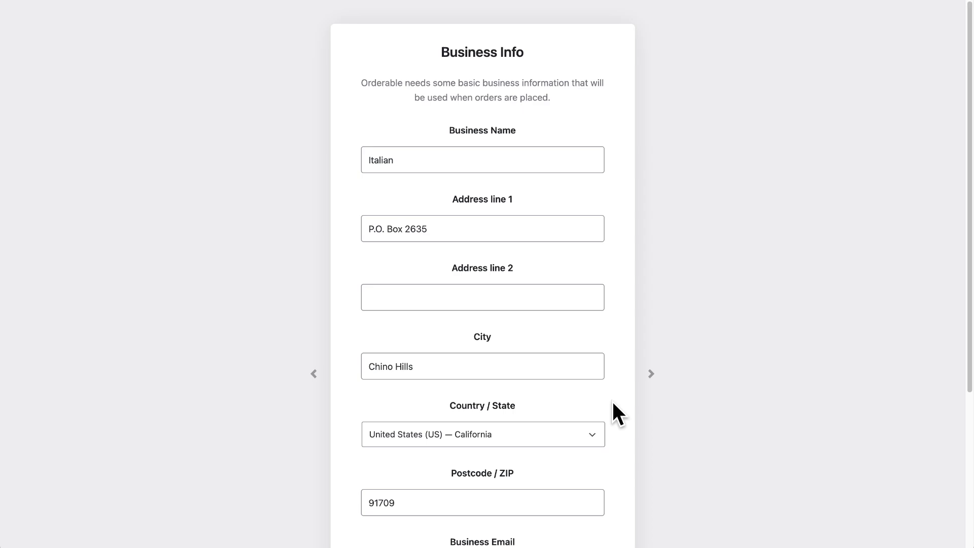
scroll(613, 401, "down", 5)
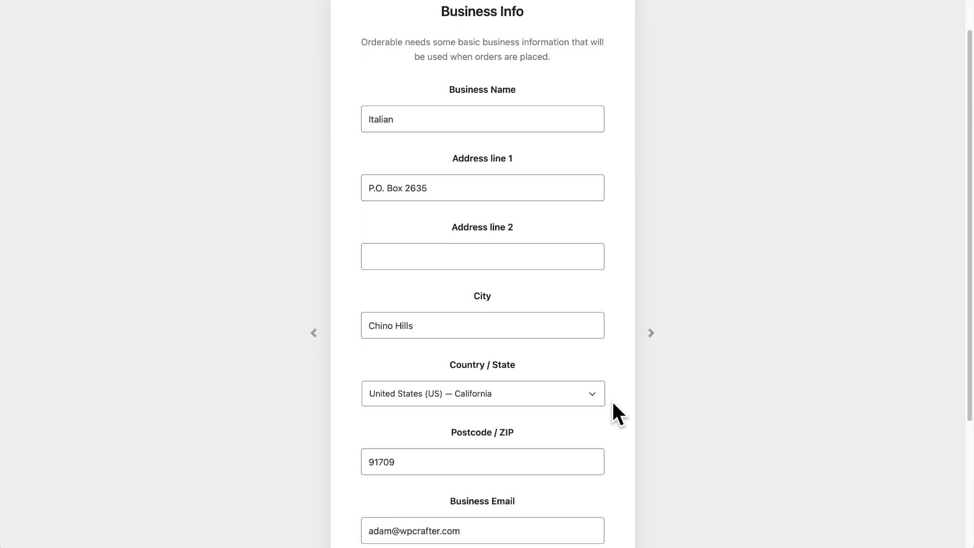
left_click(614, 400)
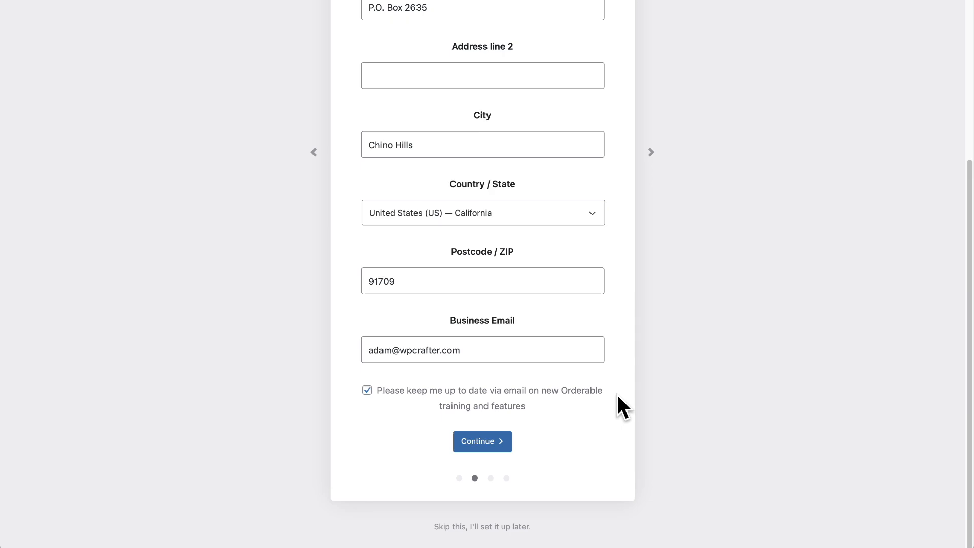
left_click(484, 437)
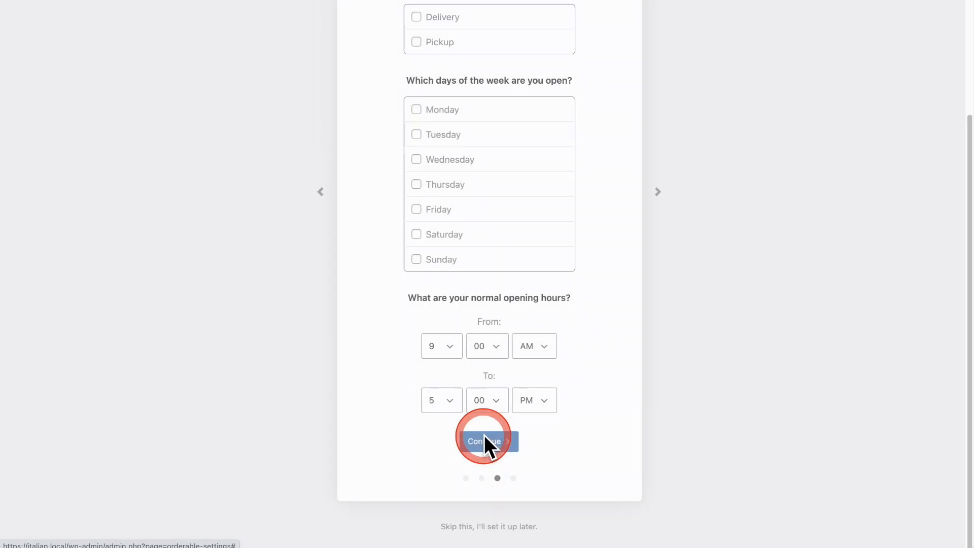
Enable Delivery and Pickup, mark Monday to Sunday as open from 9:00 AM to 7:00 PM, and save and finish the Orderable setup.
scroll(574, 406, "up", 3)
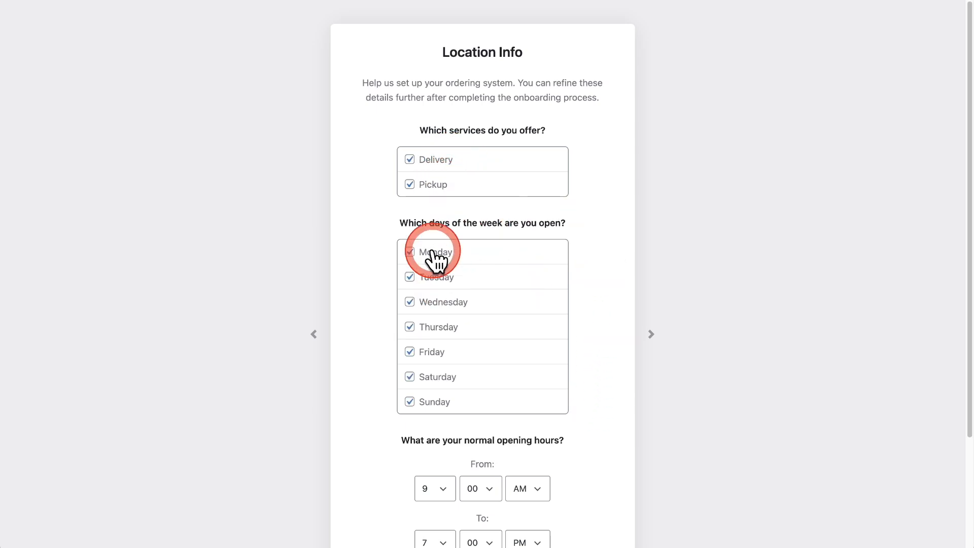
scroll(574, 352, "down", 3)
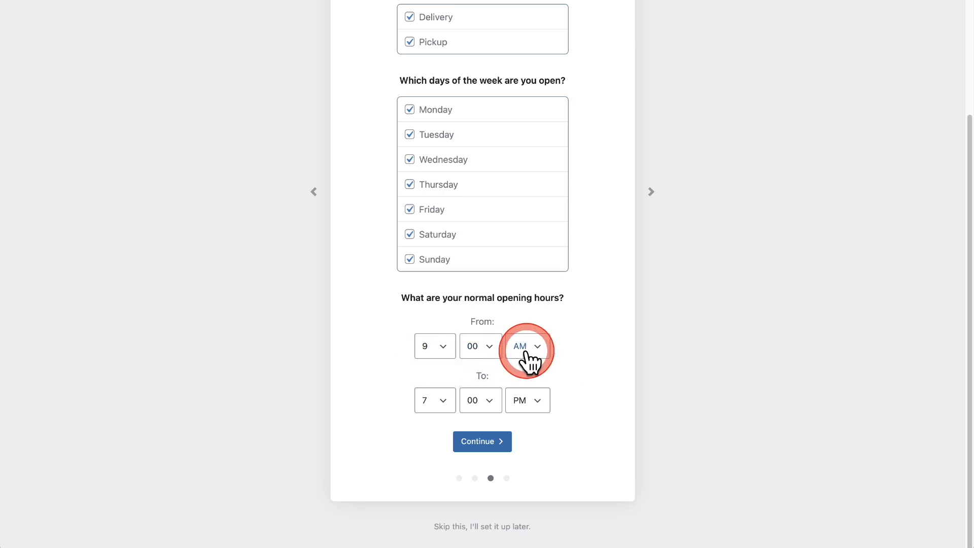
left_click(482, 442)
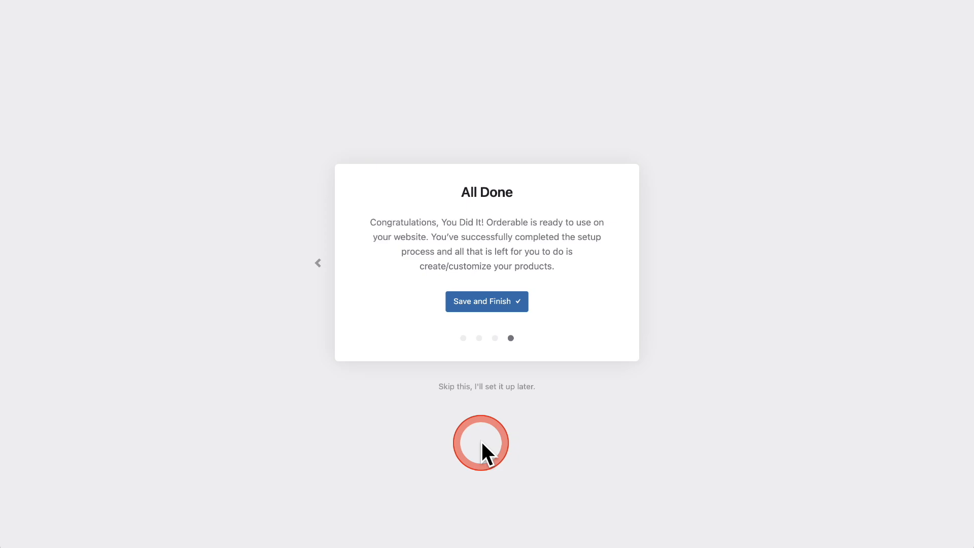
left_click(480, 303)
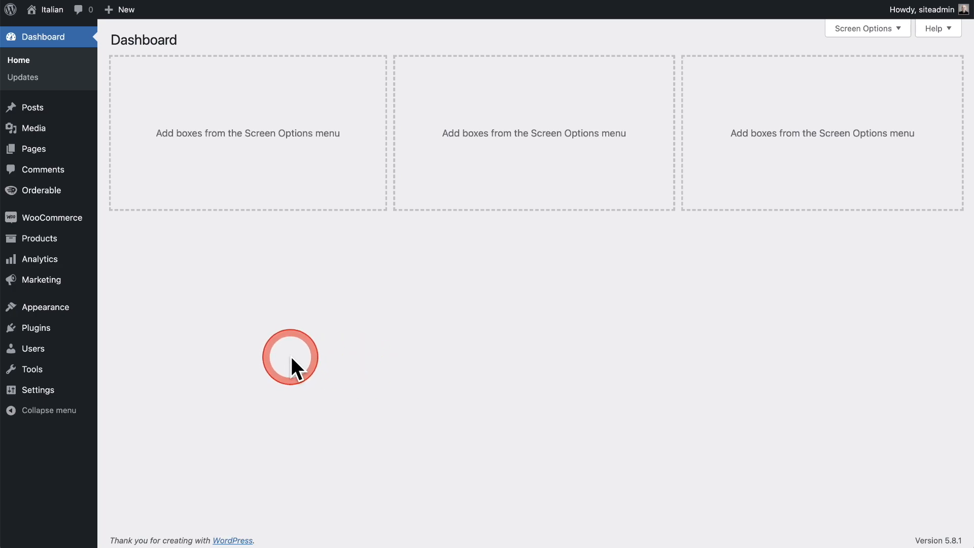
Start a new WooCommerce product and assign it to the Pizza category.
mouse_move(78, 218)
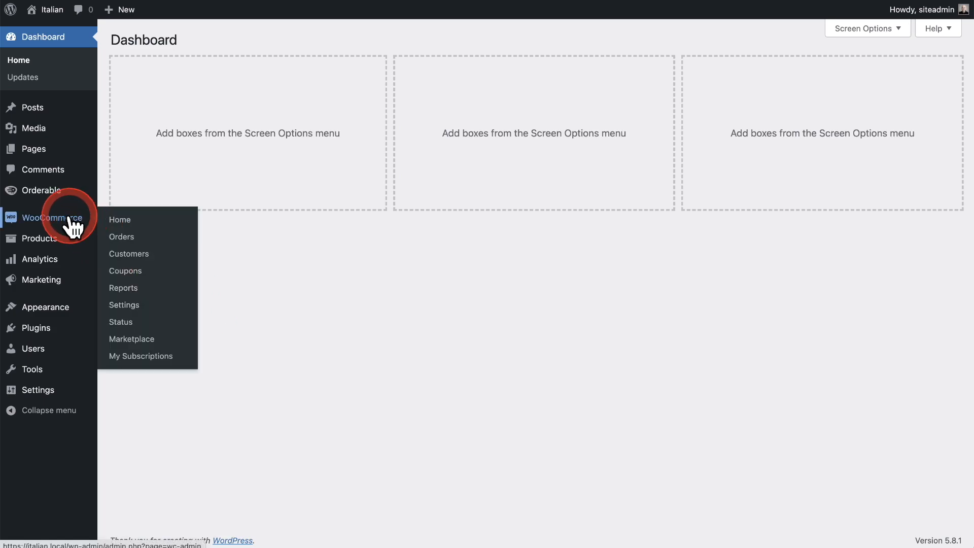
mouse_move(36, 243)
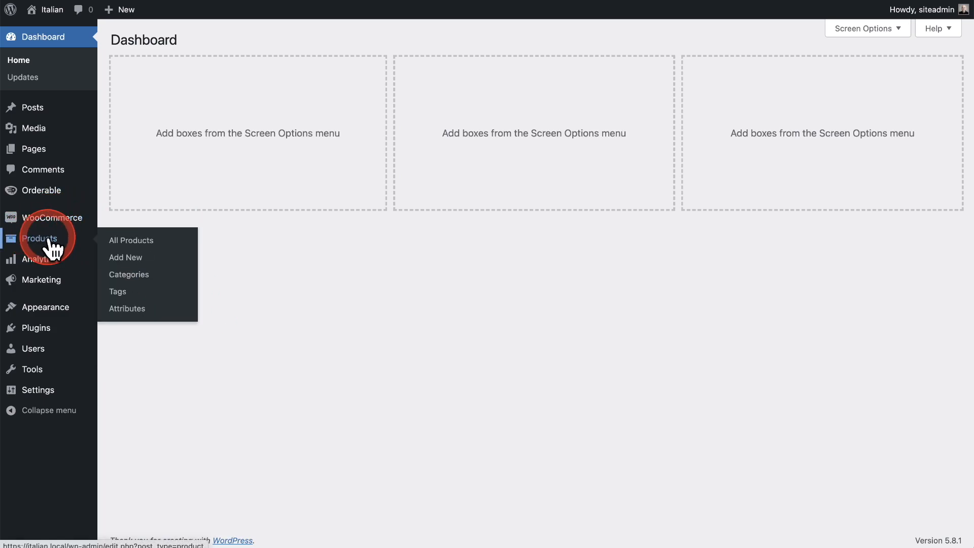
left_click(129, 270)
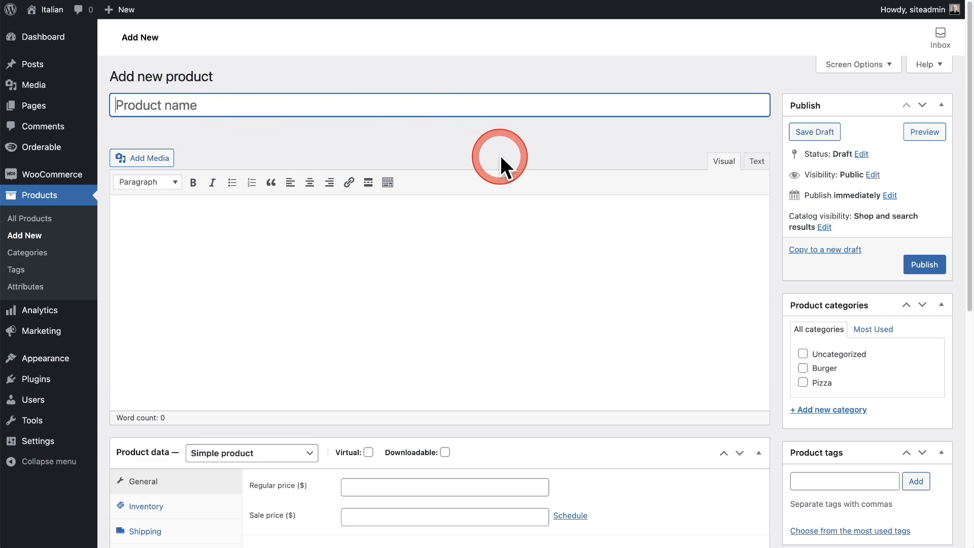
scroll(503, 160, "down", 2)
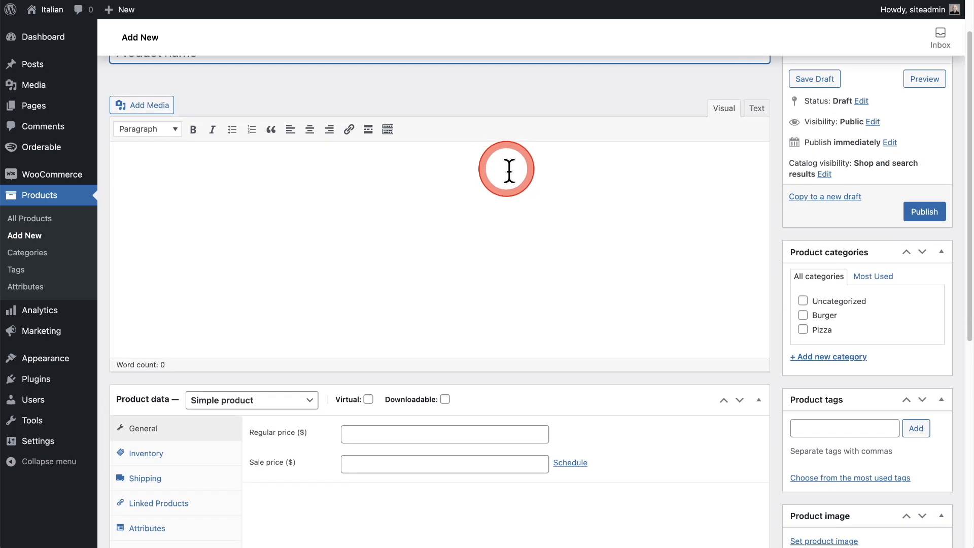
left_click(314, 201)
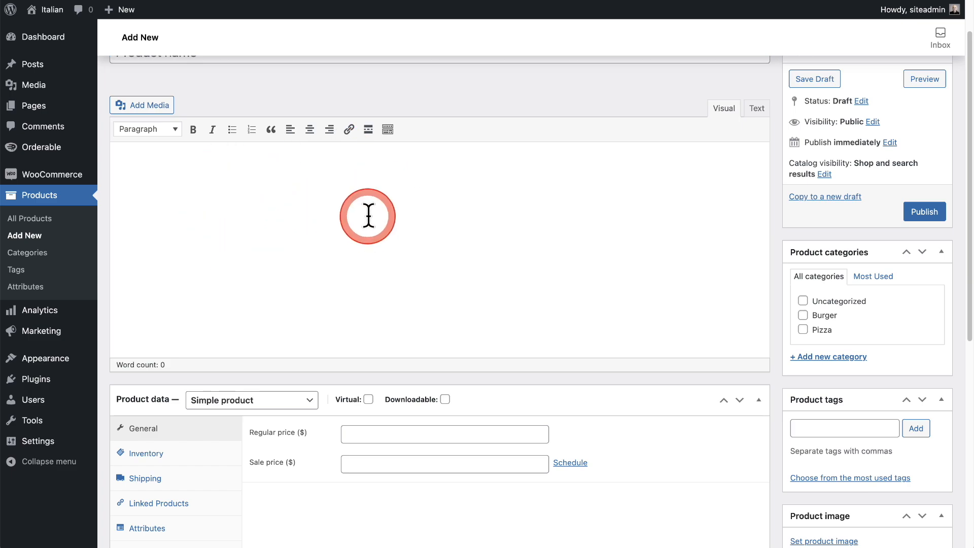
scroll(473, 269, "down", 2)
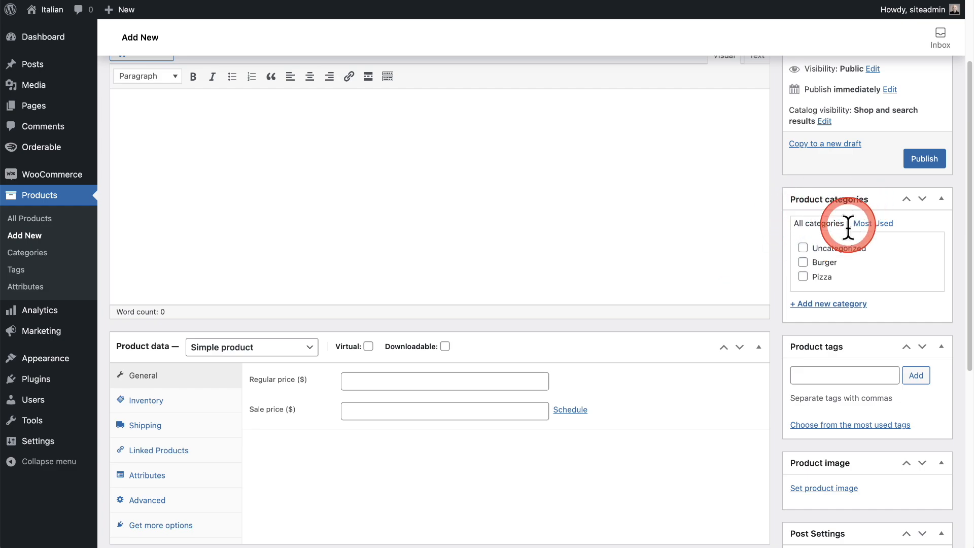
left_click(803, 277)
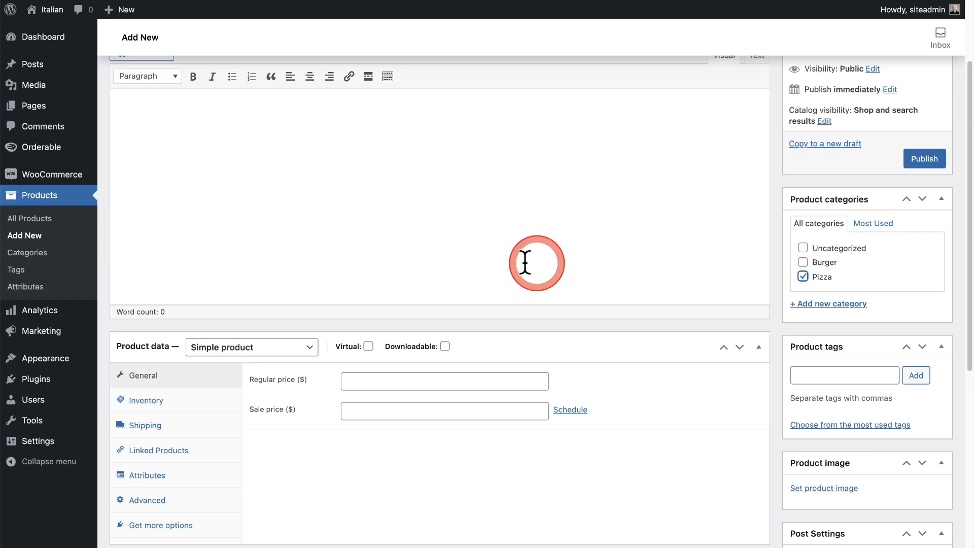
Name the product WPCrafter Special, priced 14.99, with a pizza image and short description "Special lunch offer that includes a pizza and a drink.".
scroll(246, 287, "down", 2)
scroll(248, 296, "down", 4)
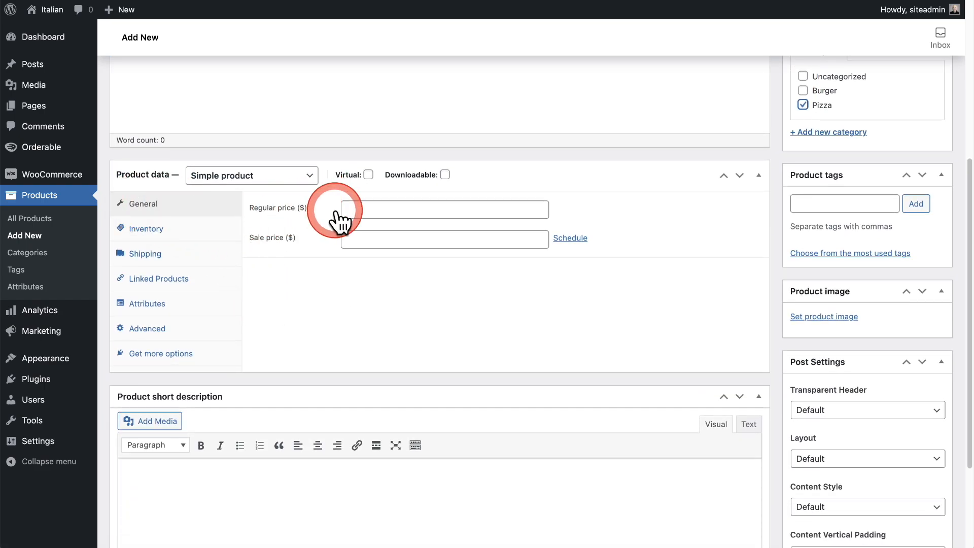
left_click(363, 209)
scroll(423, 261, "down", 4)
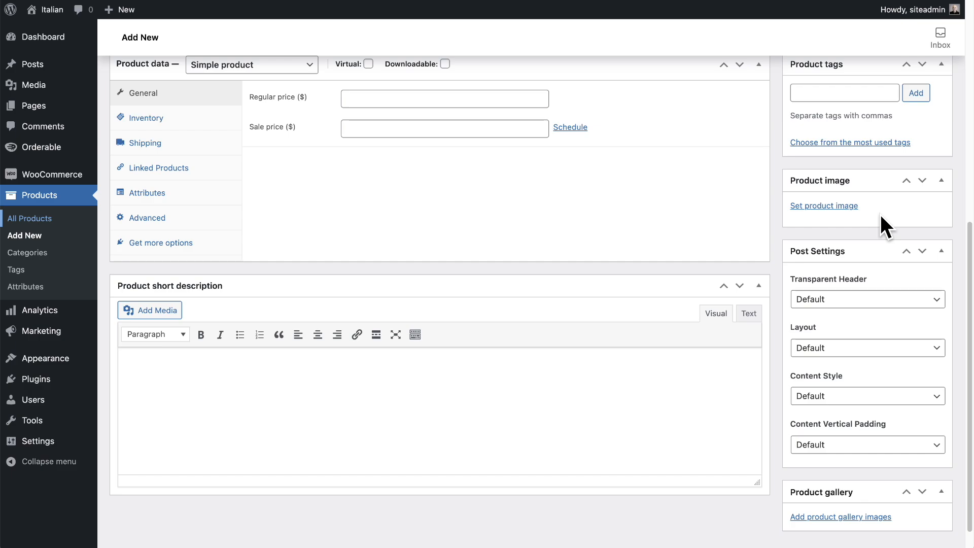
scroll(549, 317, "up", 10)
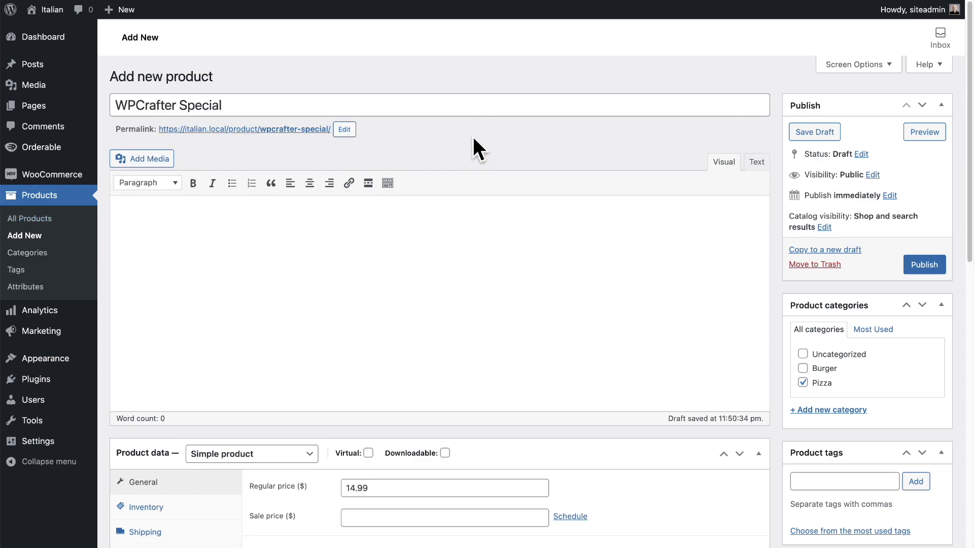
Check the WPCrafter Special's price, short description, image and category, and publish the product.
scroll(473, 136, "down", 5)
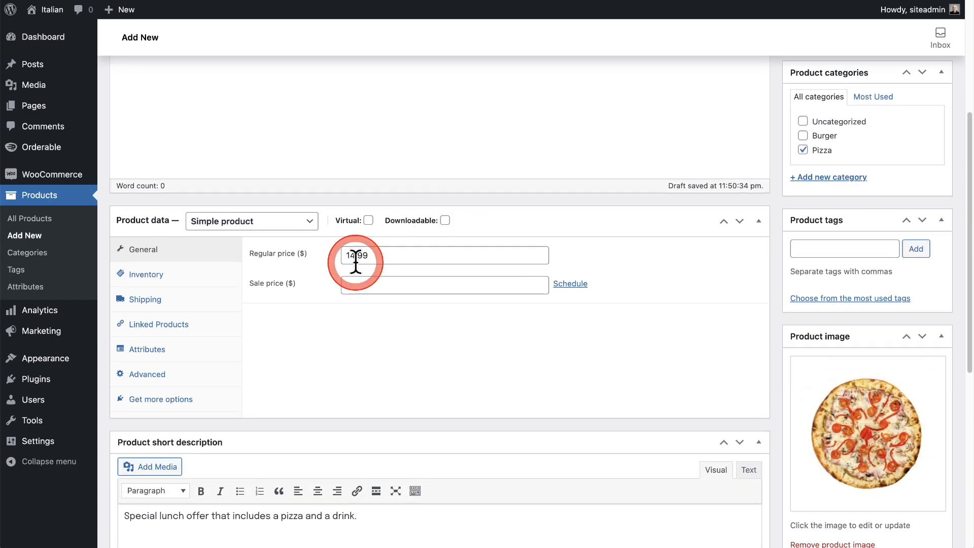
scroll(364, 267, "down", 5)
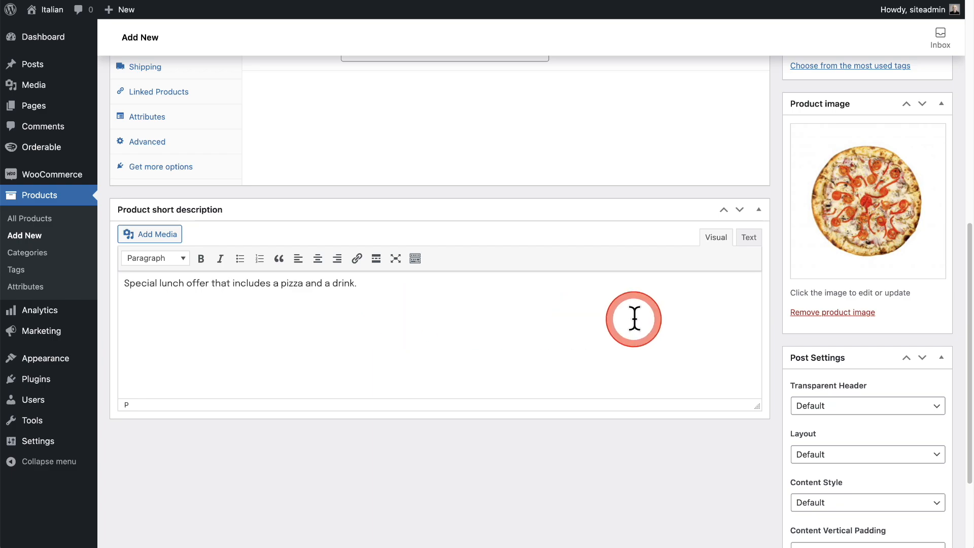
scroll(693, 326, "up", 10)
scroll(761, 371, "down", 12)
scroll(839, 148, "up", 8)
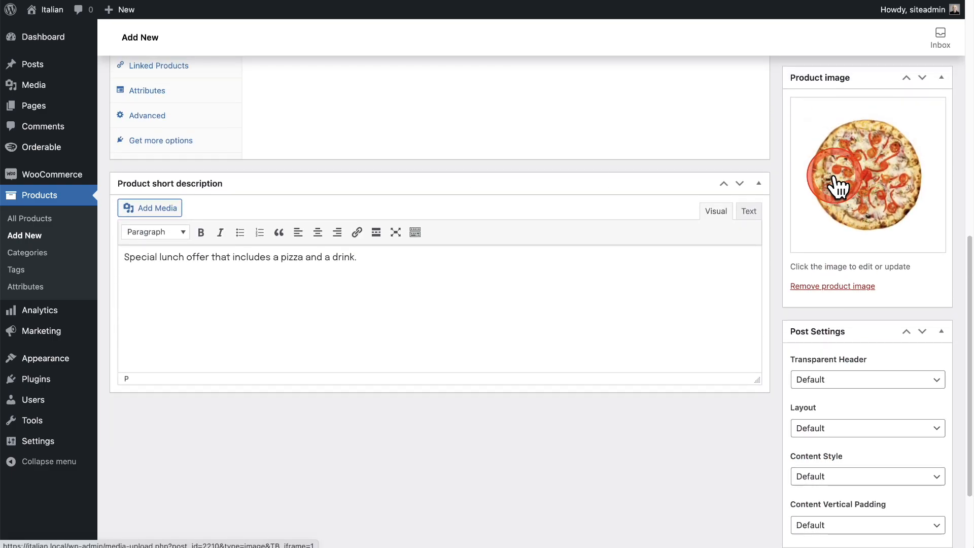
scroll(775, 223, "up", 3)
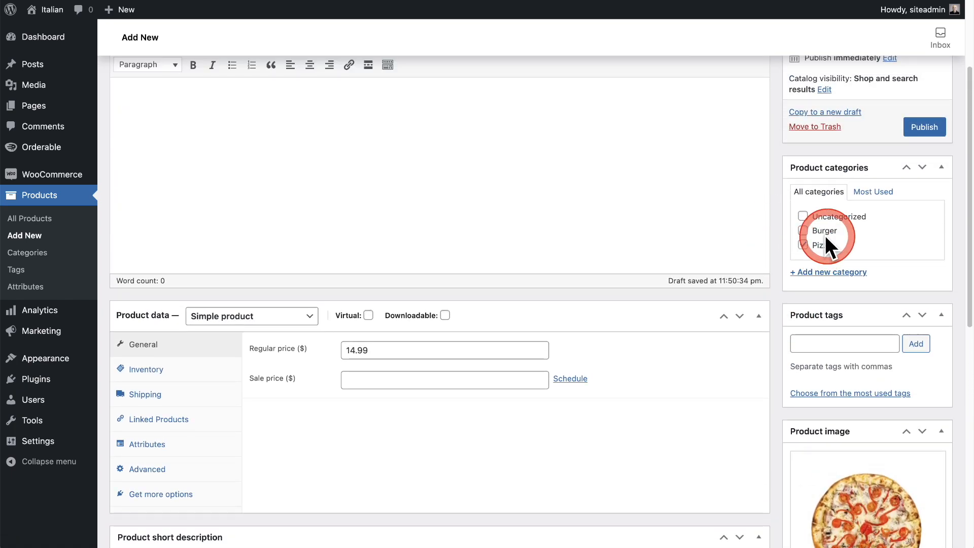
scroll(628, 218, "up", 4)
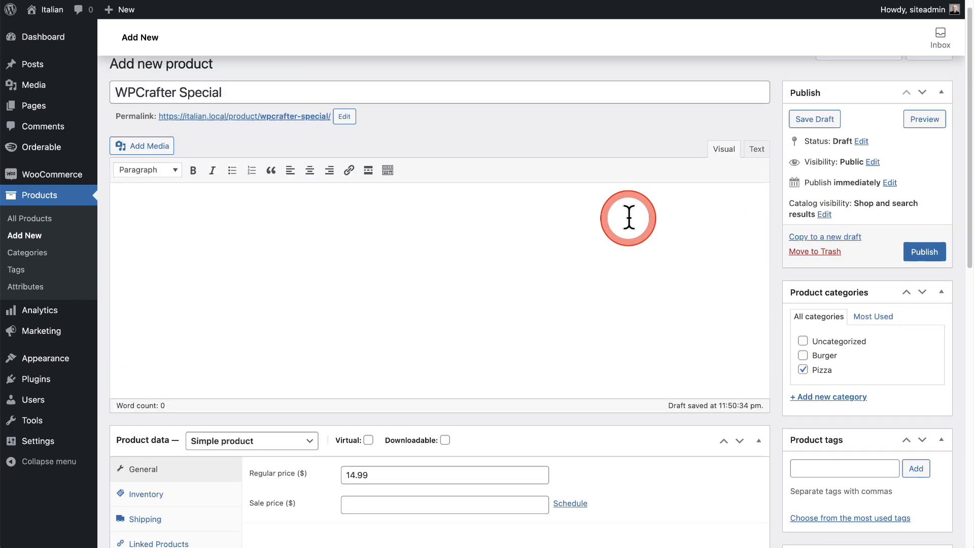
left_click(920, 269)
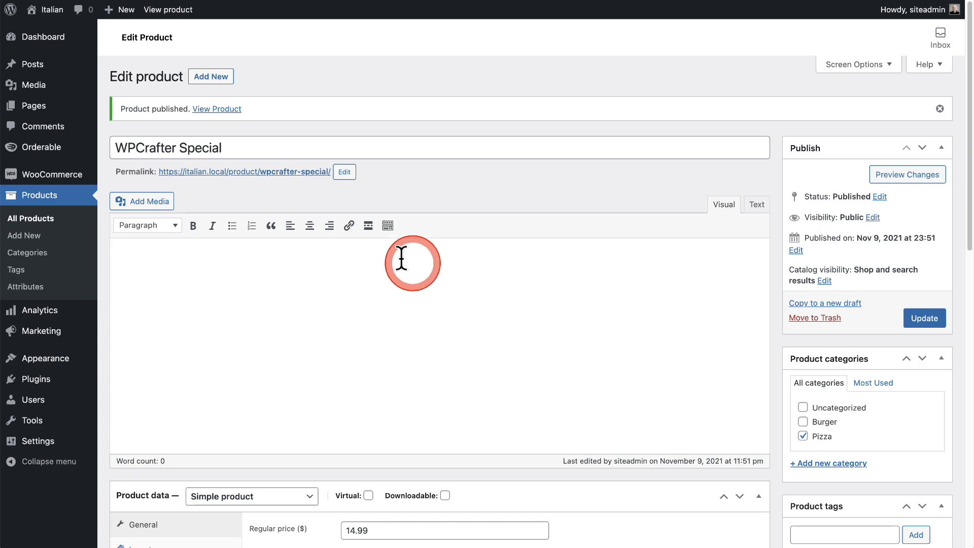
Create a new Orderable product addon titled Lunch Specials.
mouse_move(44, 152)
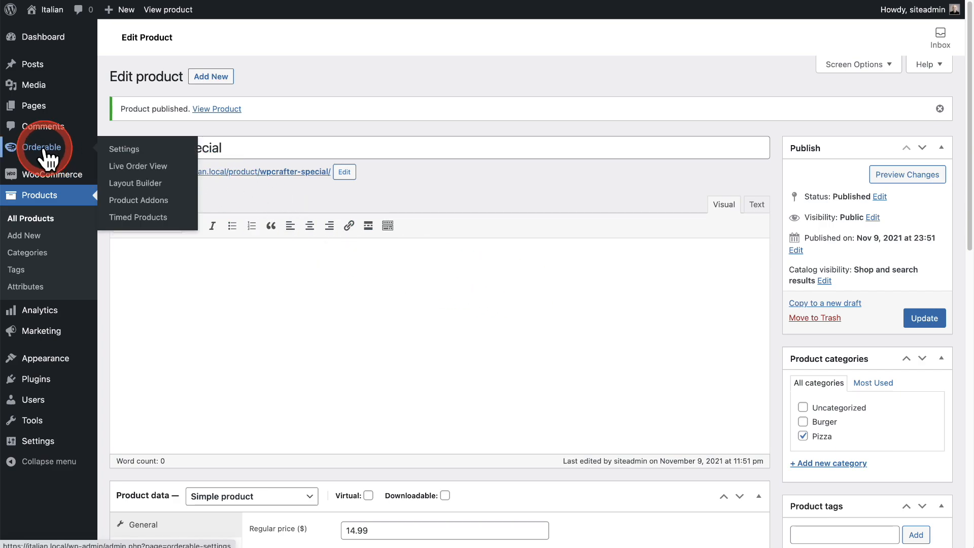
left_click(134, 201)
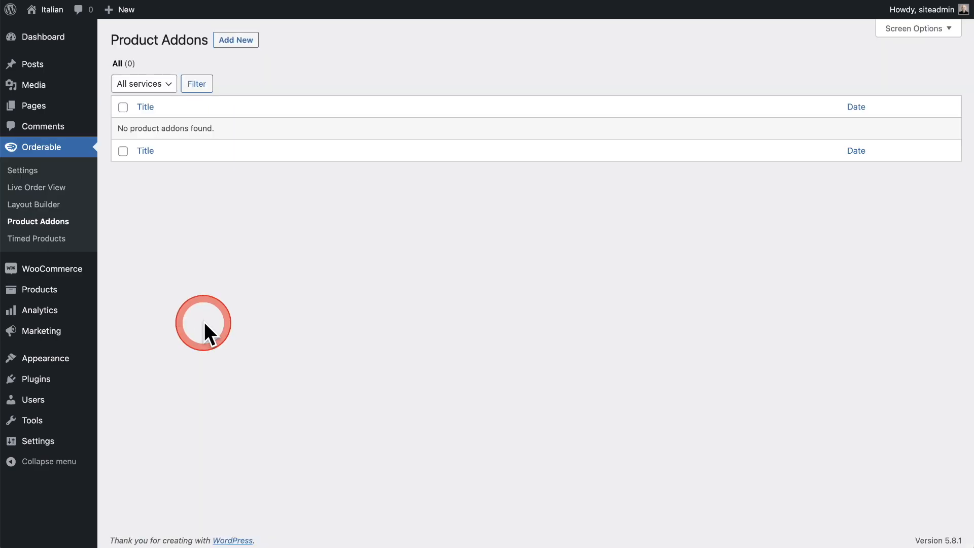
left_click(233, 43)
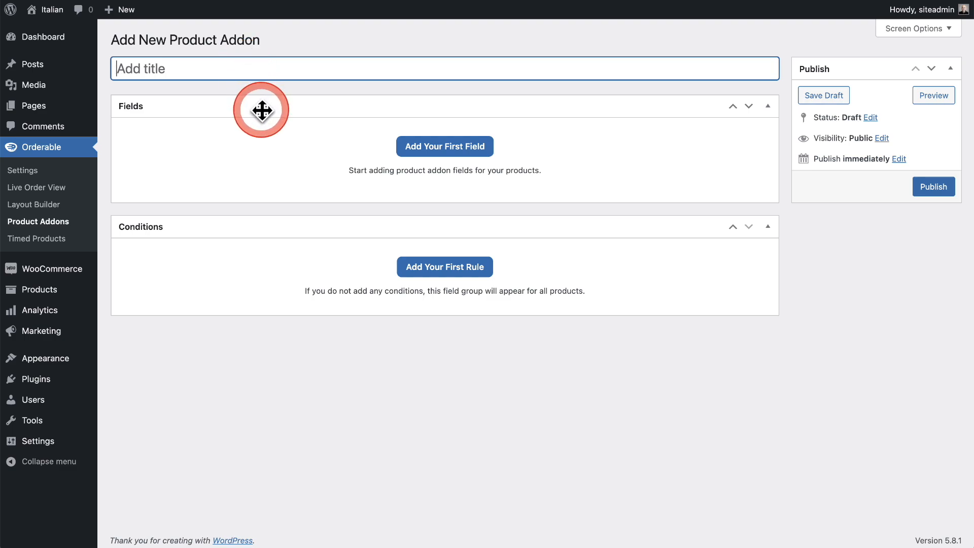
type("Lunch Specials")
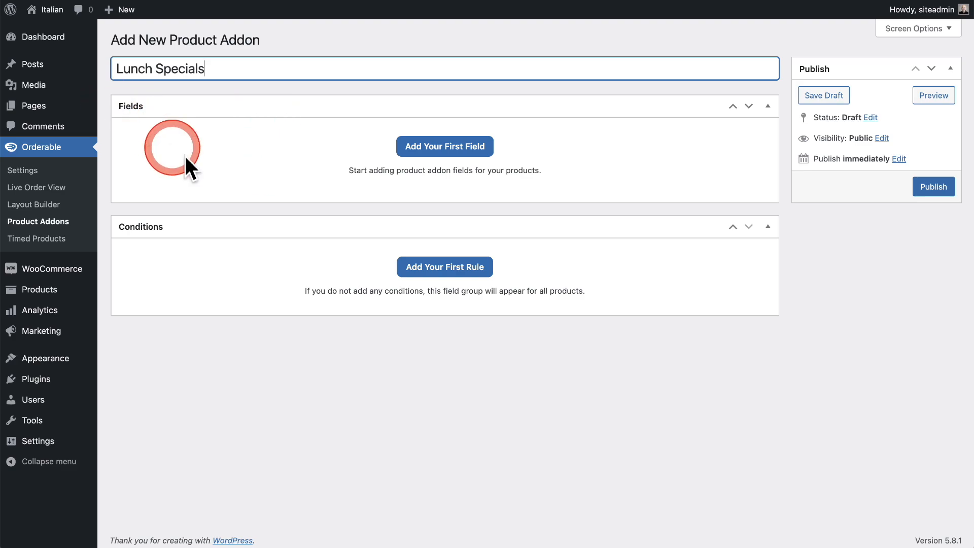
Add the first field to the Lunch Specials addon and expand its settings.
left_click(453, 153)
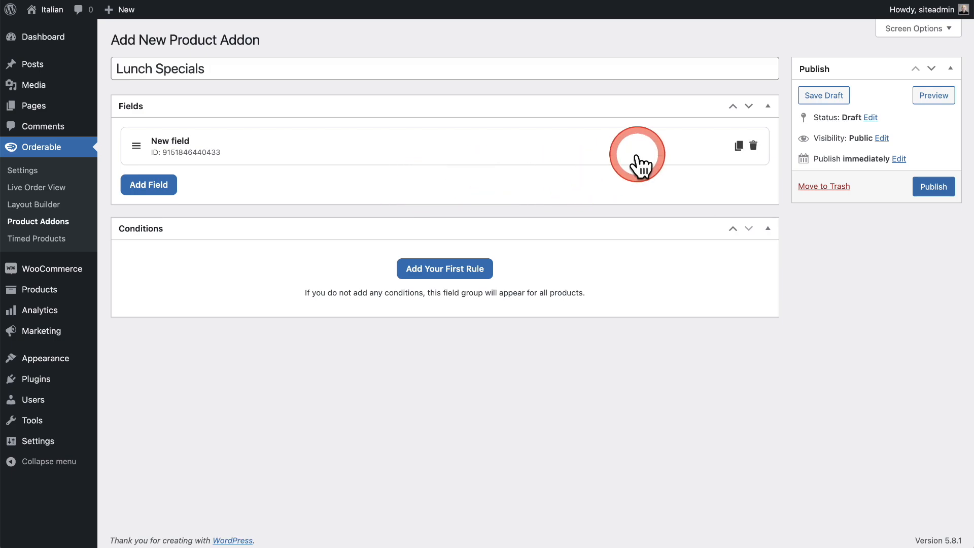
left_click(218, 144)
scroll(228, 148, "down", 2)
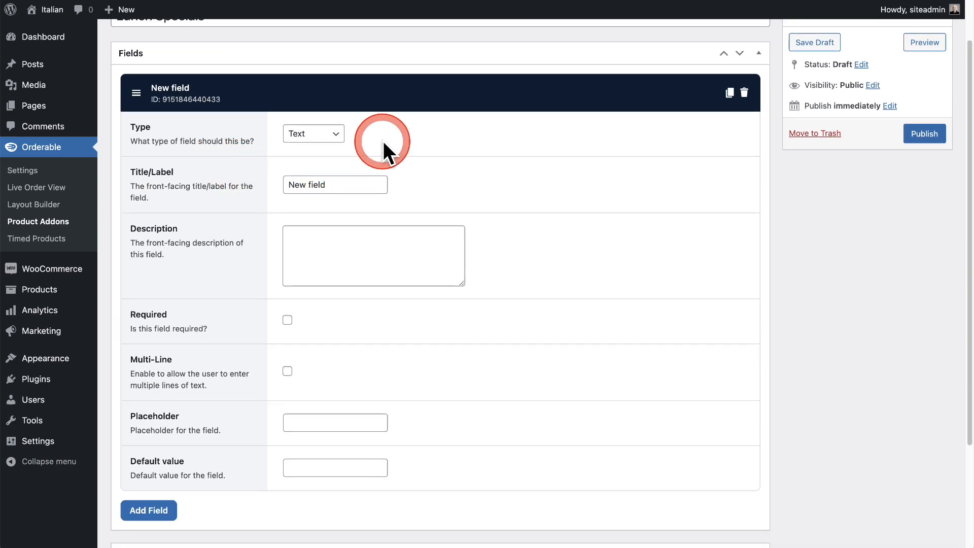
scroll(383, 141, "down", 2)
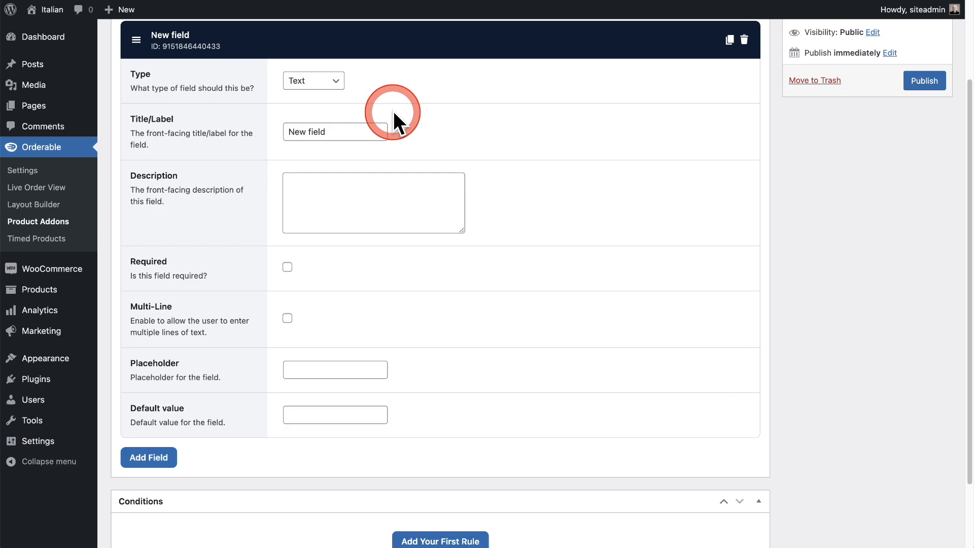
Try the Dropdown and Checkbox types for the new addon field.
left_click(339, 81)
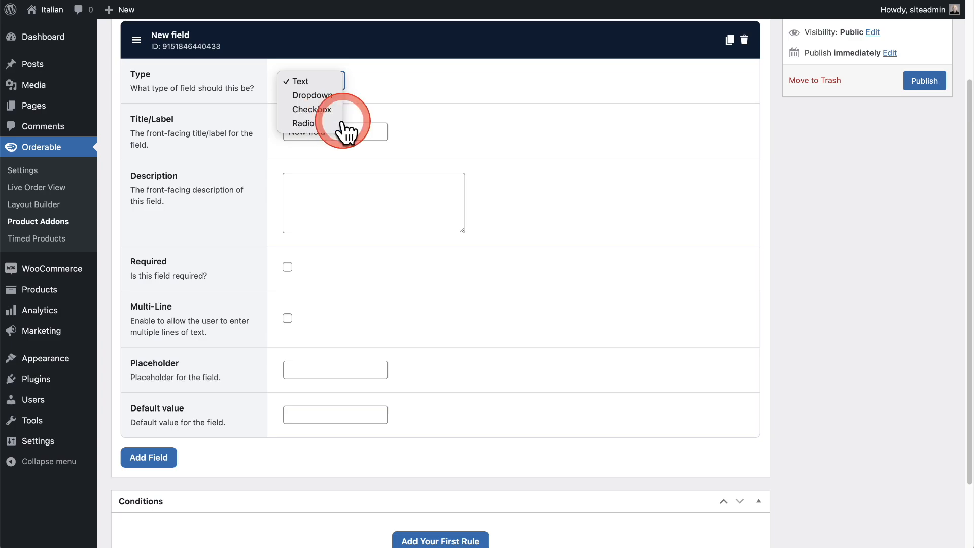
left_click(444, 131)
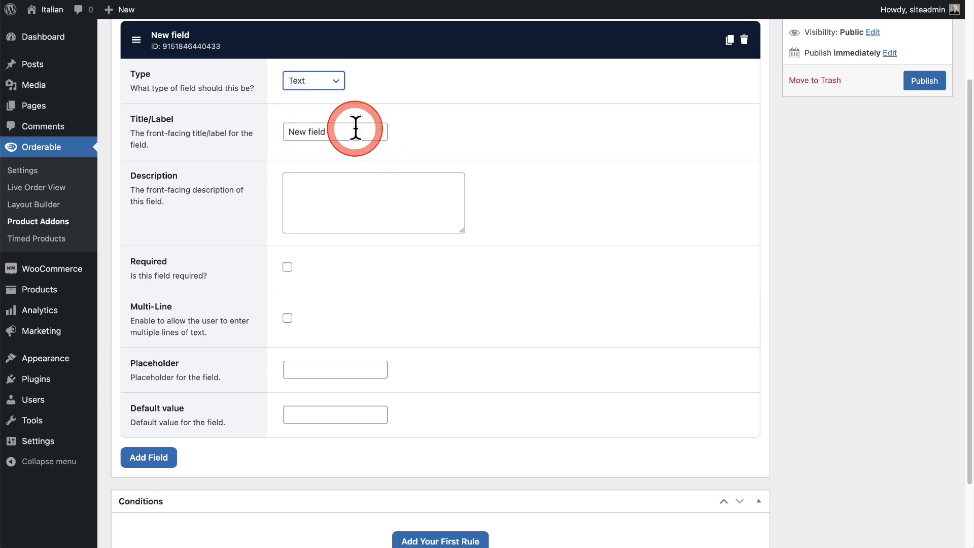
left_click(367, 198)
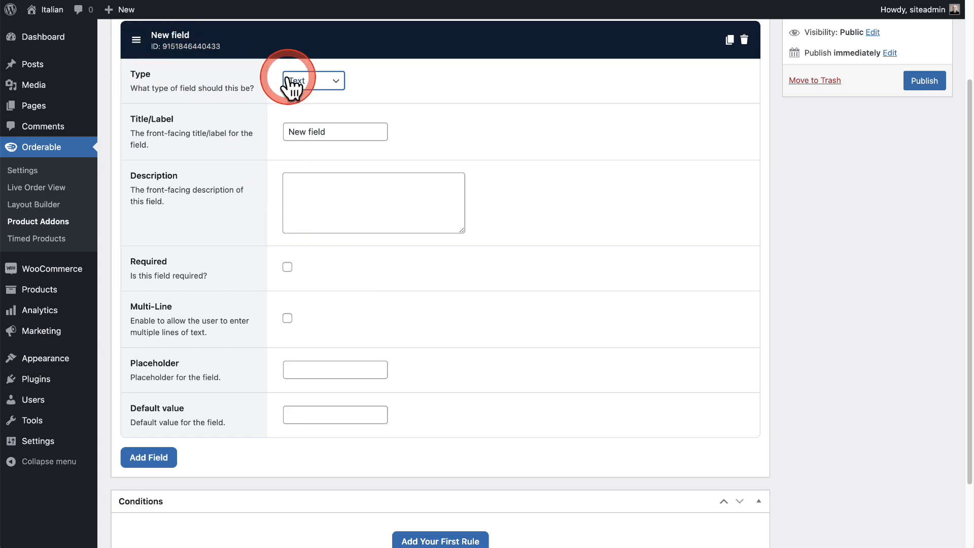
left_click(336, 85)
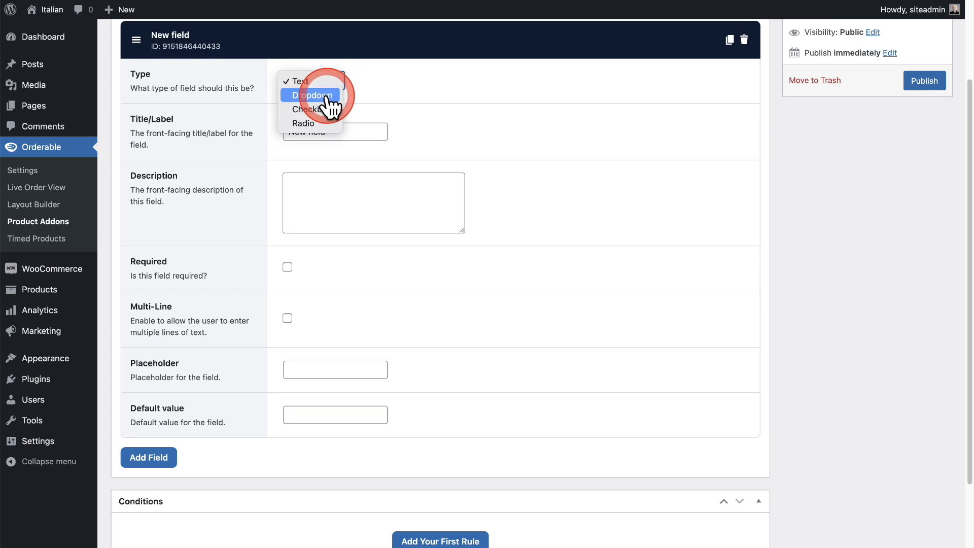
left_click(329, 96)
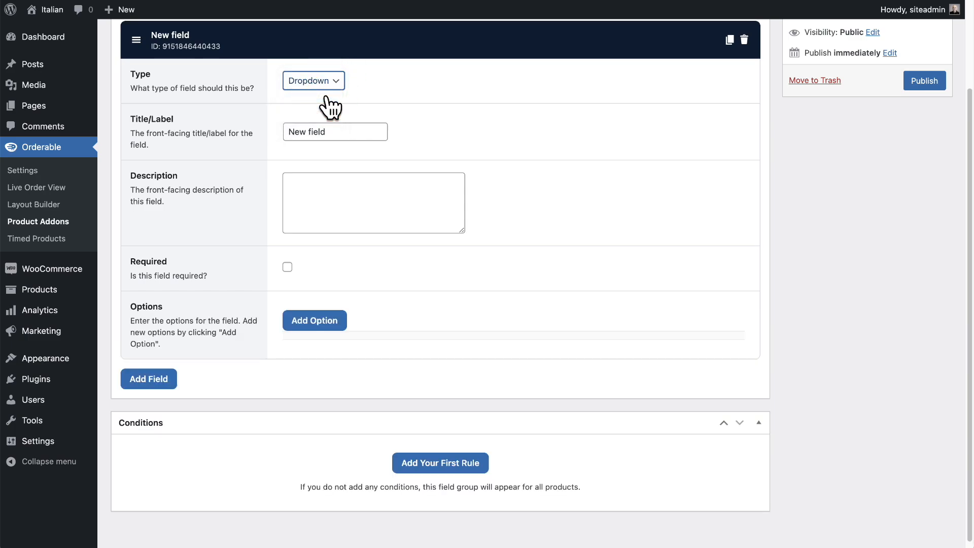
left_click(334, 87)
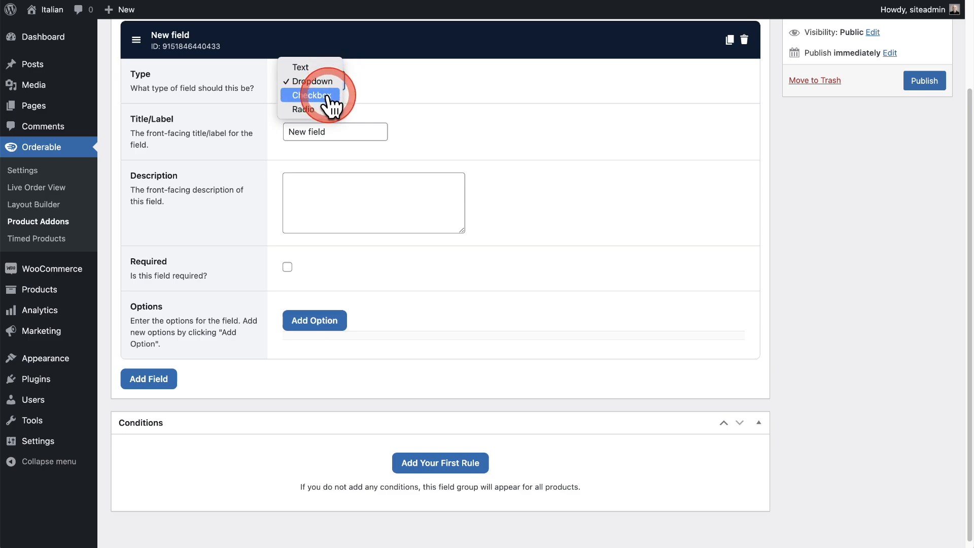
left_click(328, 97)
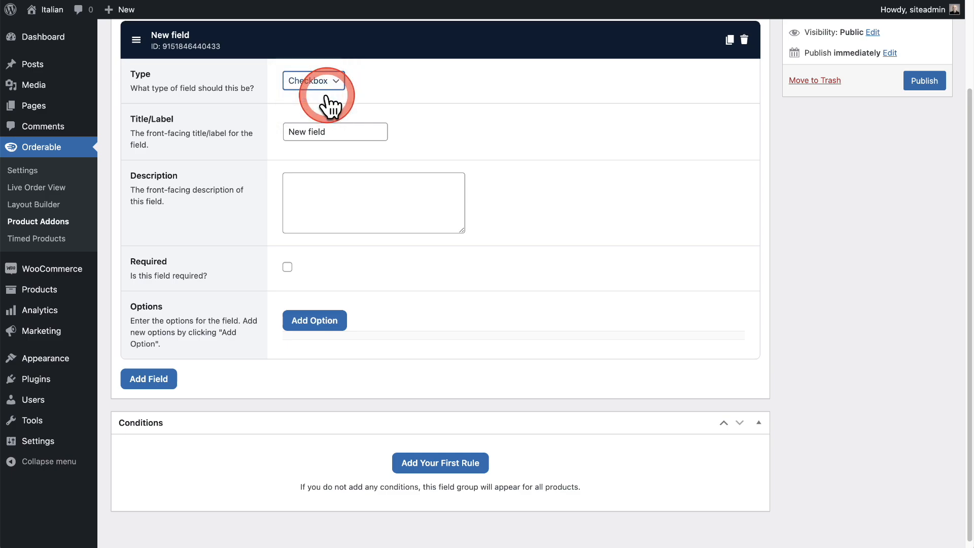
Set the addon field's type to Radio, title it Super Size and mark it as required.
left_click(325, 86)
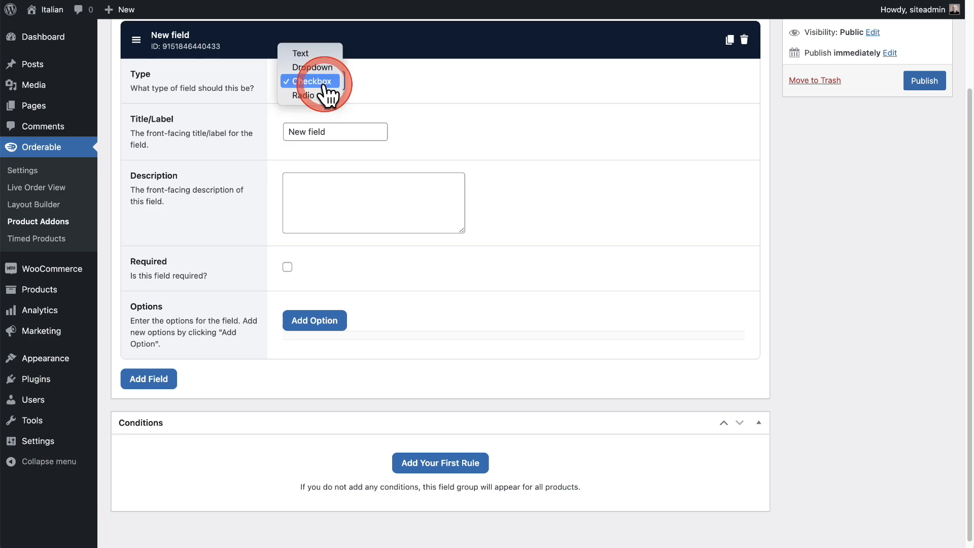
left_click(325, 93)
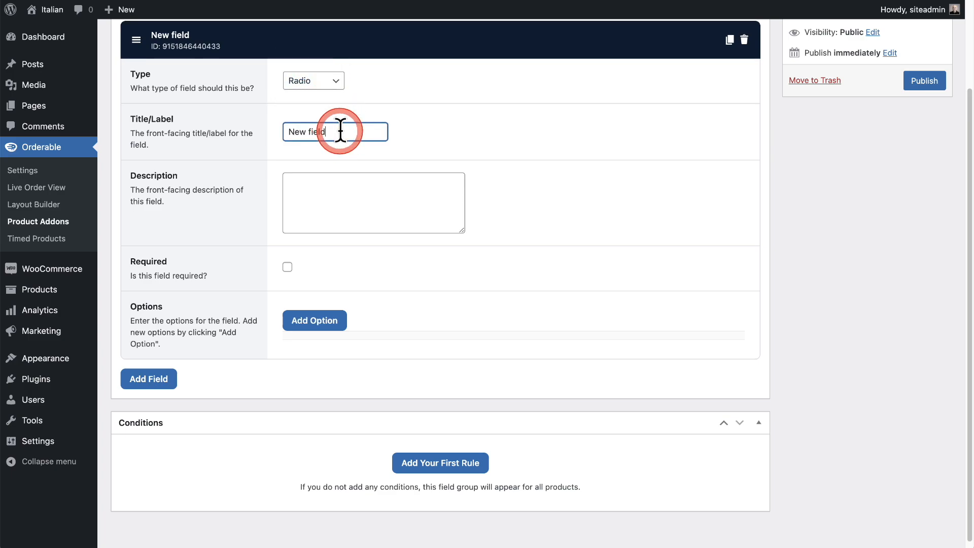
left_click_drag(342, 131, 252, 144)
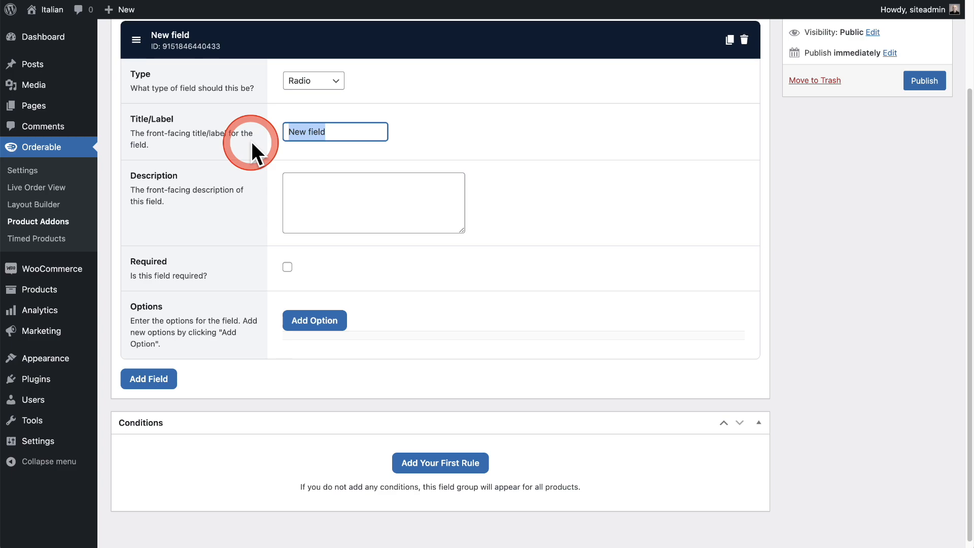
type("Super Size")
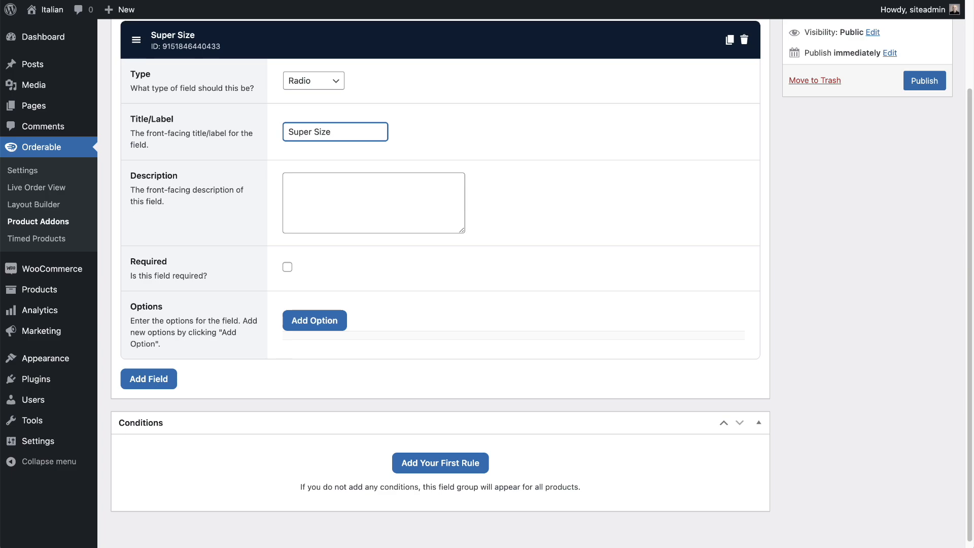
left_click(287, 268)
scroll(259, 261, "down", 1)
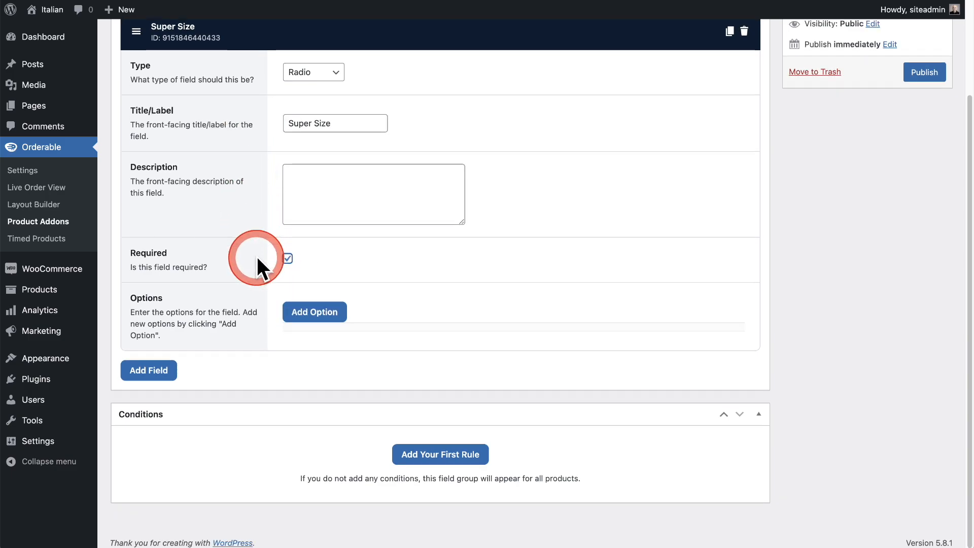
Add an option labelled Normal to the Super Size field and make it the preselected choice.
left_click(319, 310)
scroll(338, 247, "down", 1)
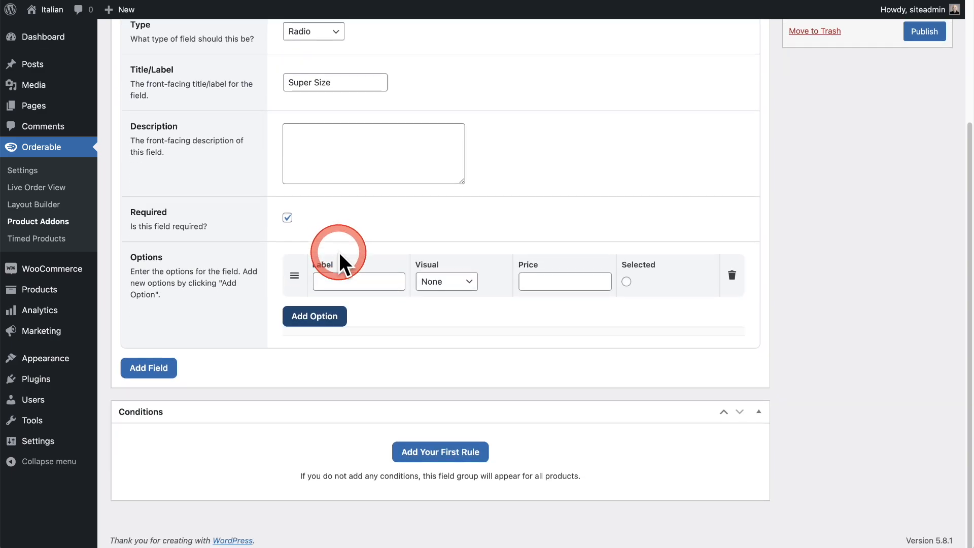
left_click(352, 282)
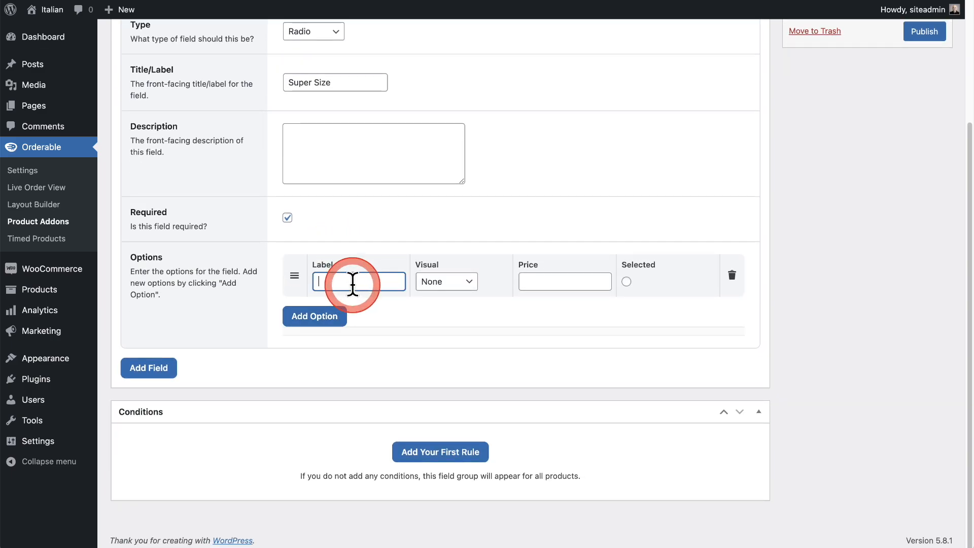
type("Normal")
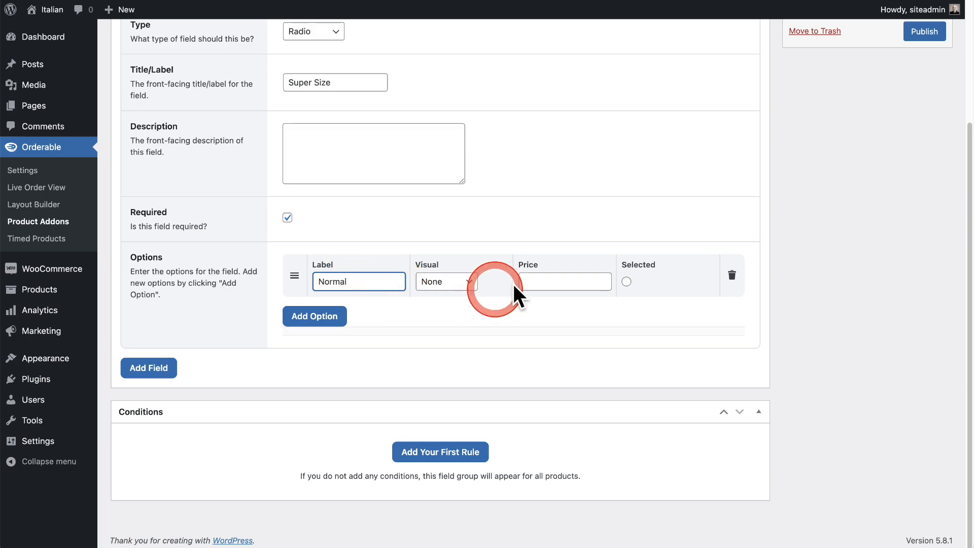
left_click(627, 282)
Add a second option labelled Super Size with a price of 1.59 and publish the Lunch Specials addon.
left_click(307, 318)
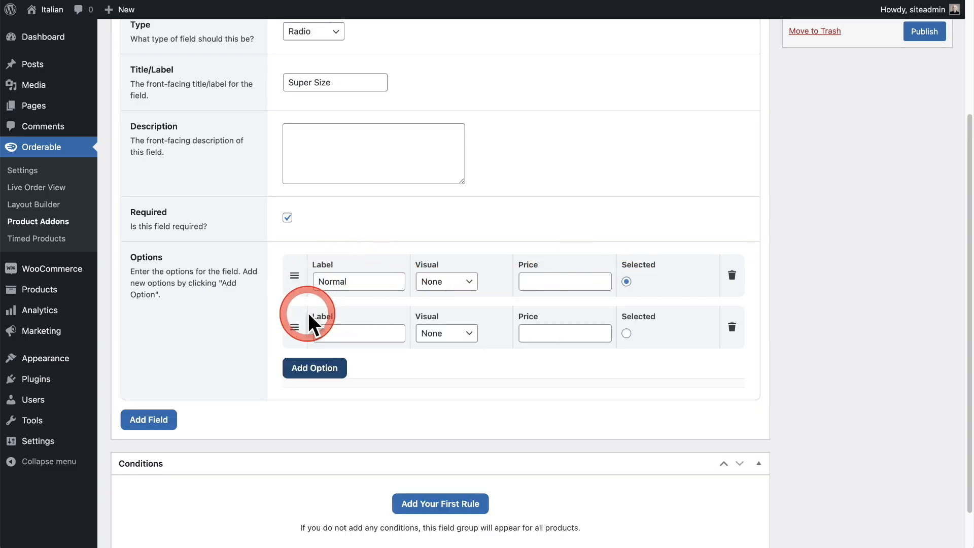
left_click(340, 334)
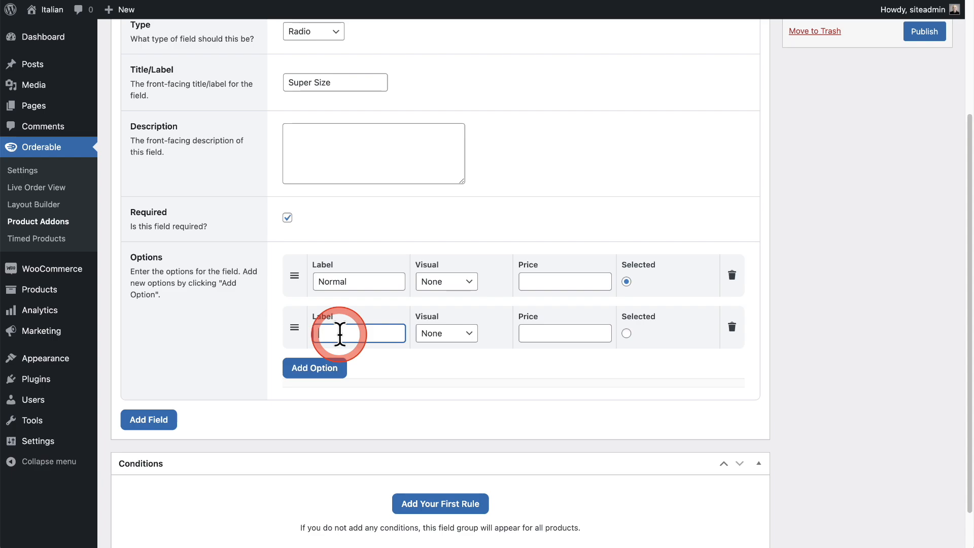
type("Super Size")
left_click(540, 327)
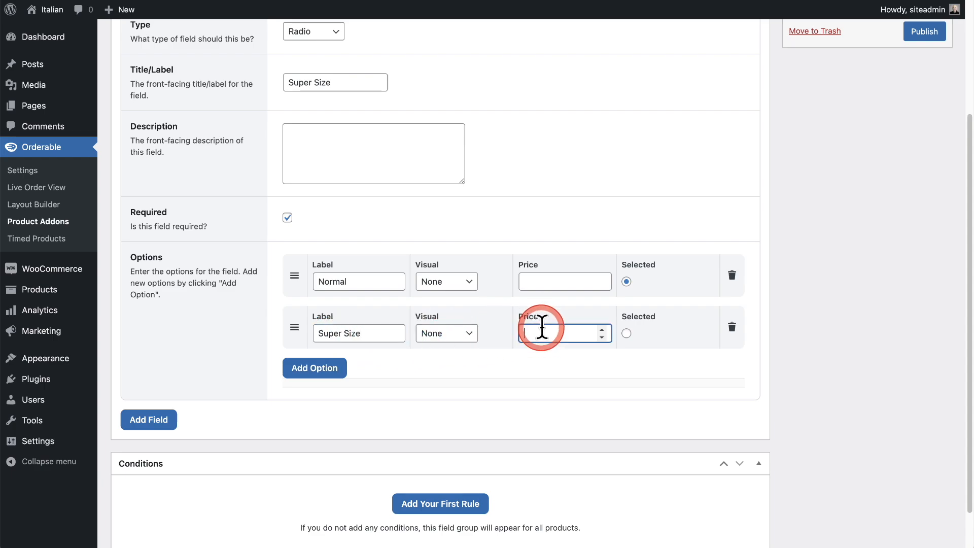
type("1.59")
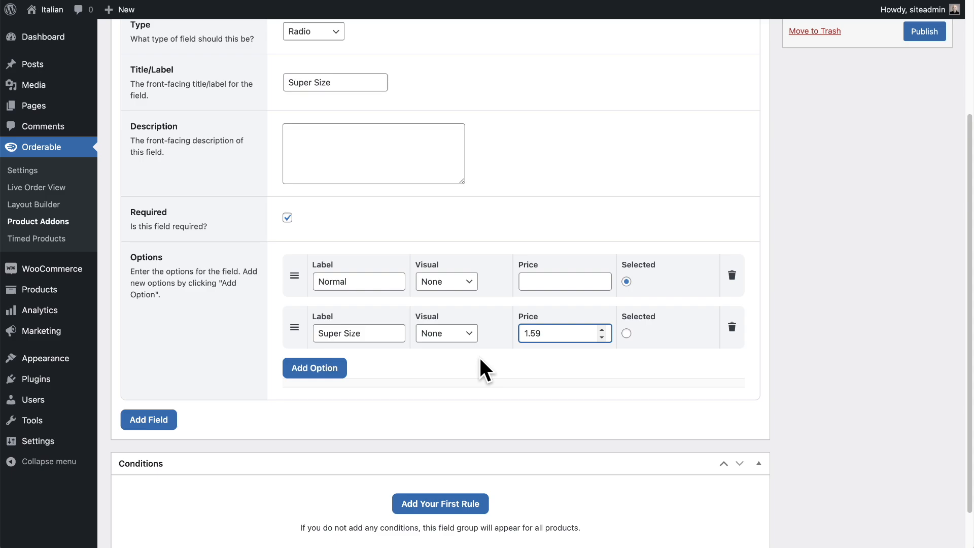
scroll(479, 355, "up", 3)
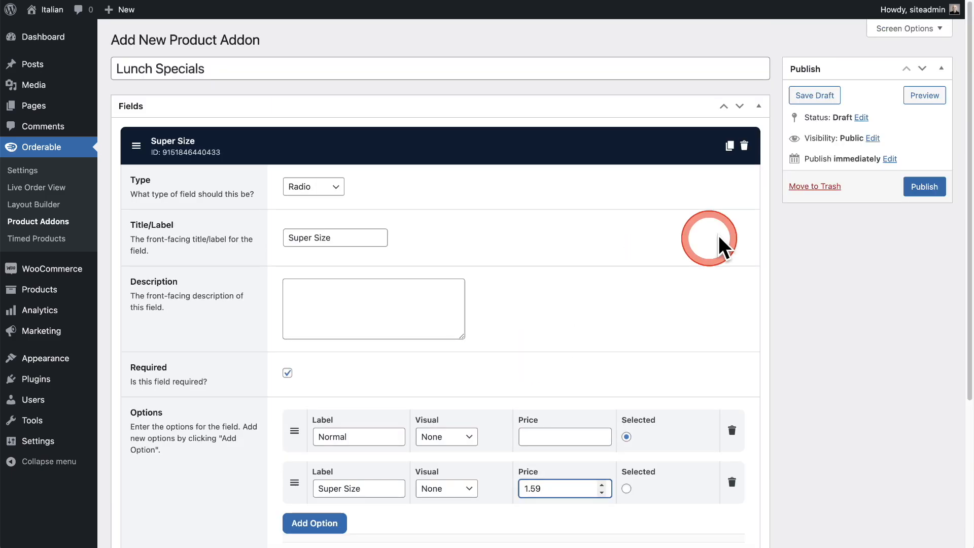
left_click(913, 192)
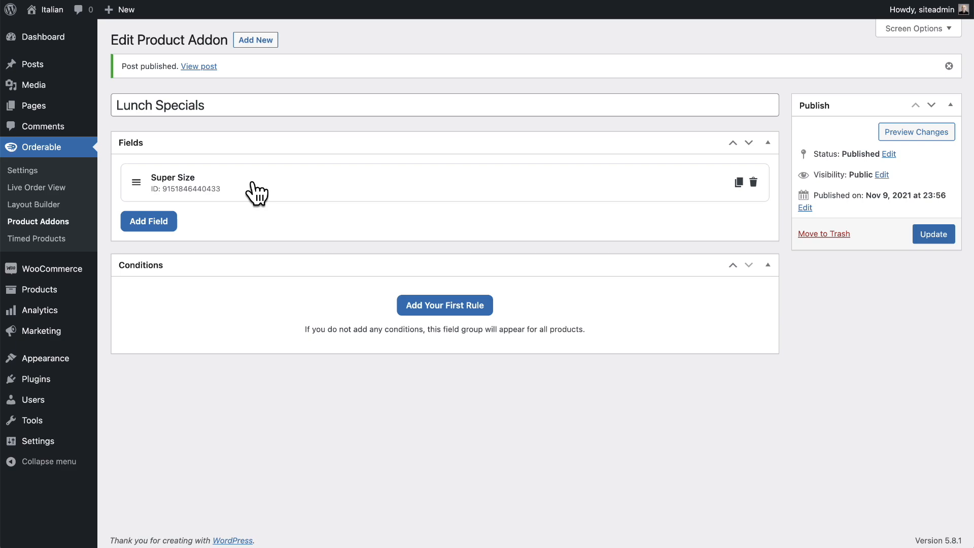
Add a condition rule limiting the addon to the product WPCrafter Special and update the addon.
left_click_drag(254, 191, 232, 285)
left_click(443, 305)
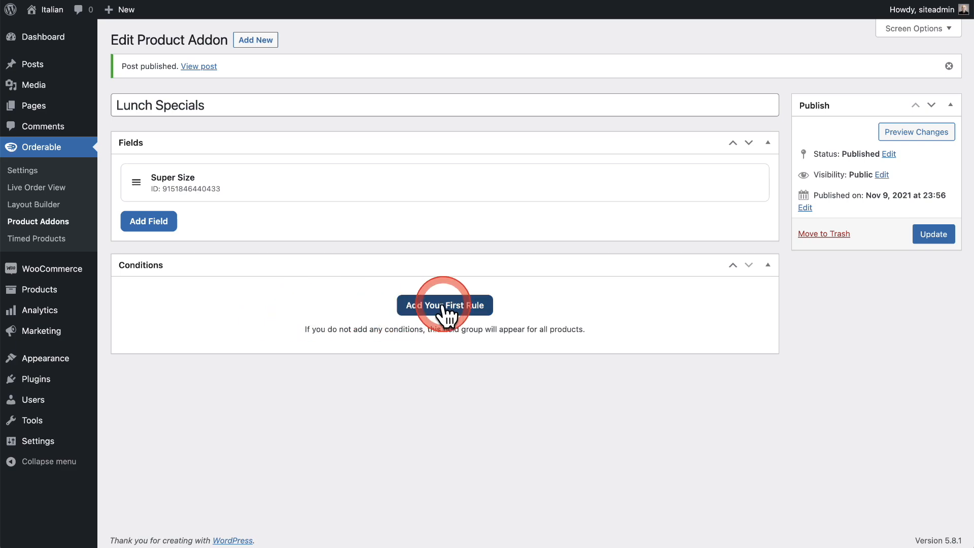
left_click(438, 305)
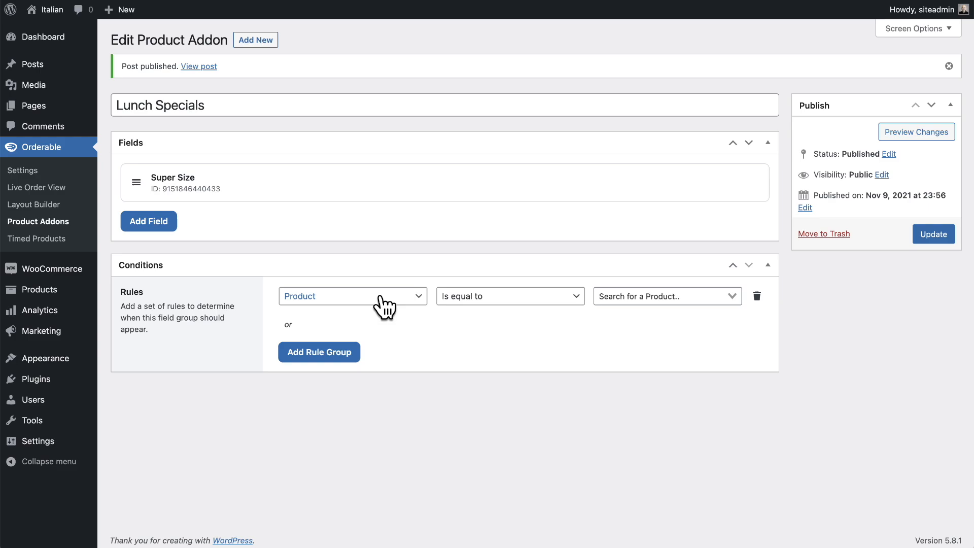
left_click(614, 294)
type("Wpcr")
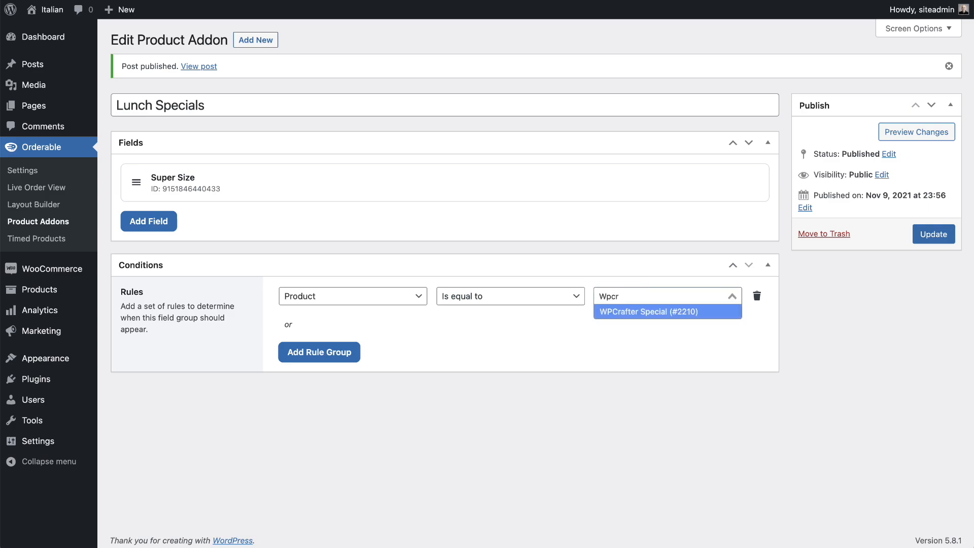
left_click(621, 312)
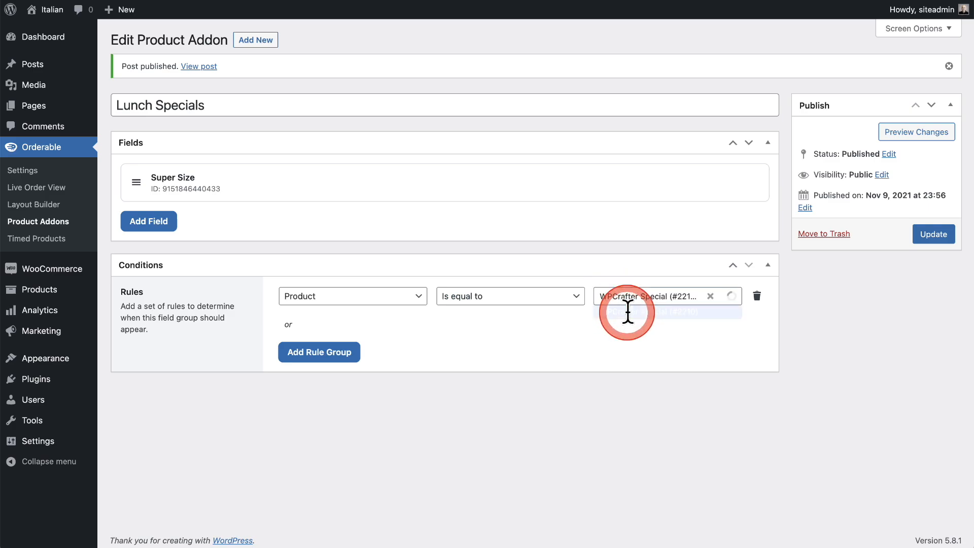
left_click(932, 235)
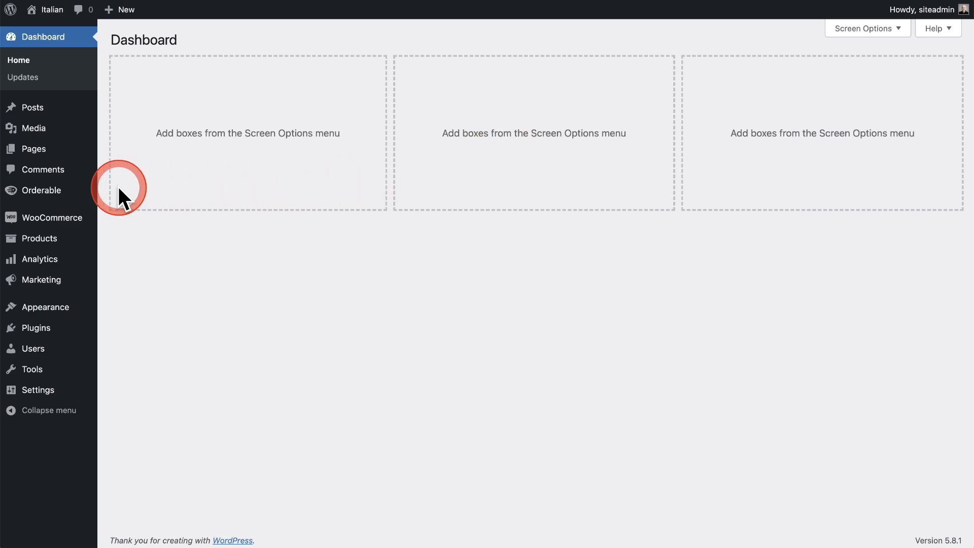
Start a new Orderable product layout in the Layout Builder.
mouse_move(46, 203)
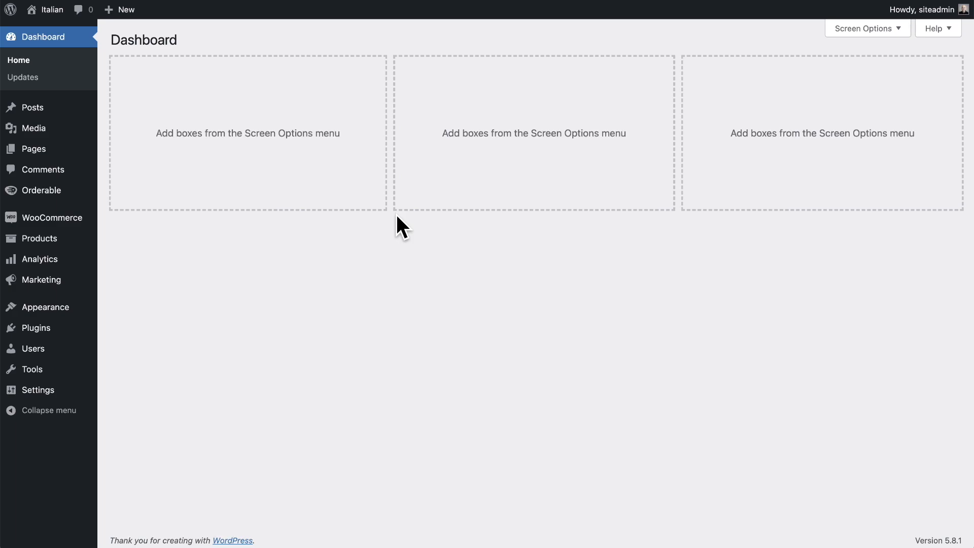
mouse_move(87, 217)
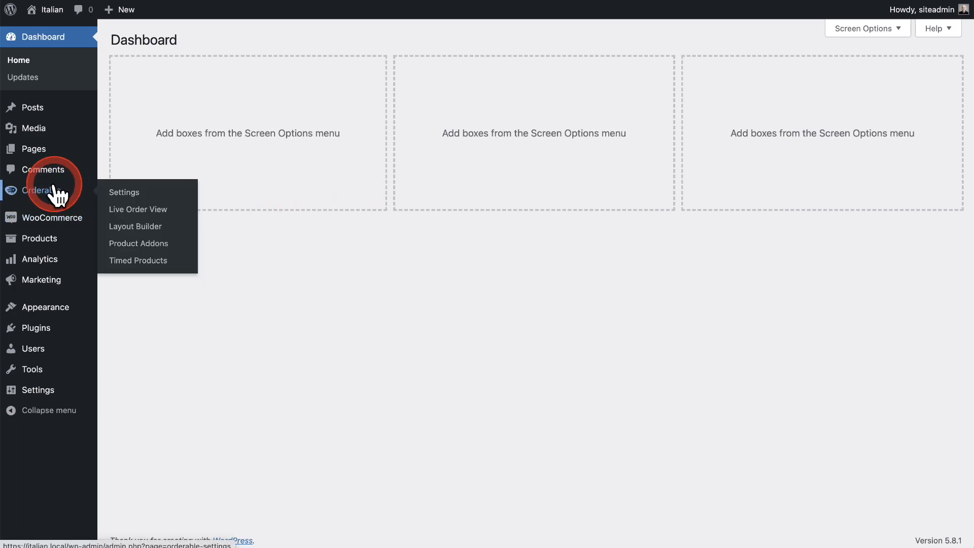
left_click(129, 229)
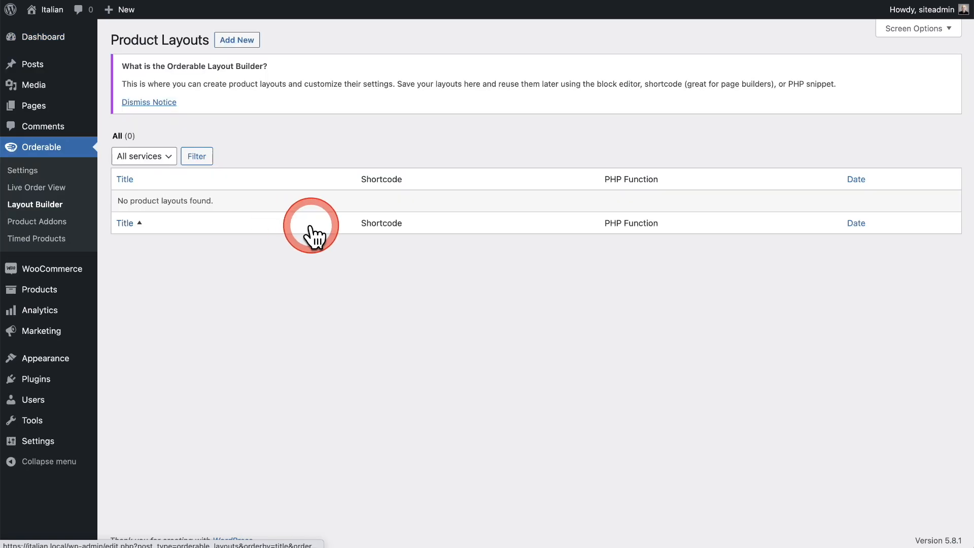
left_click(232, 41)
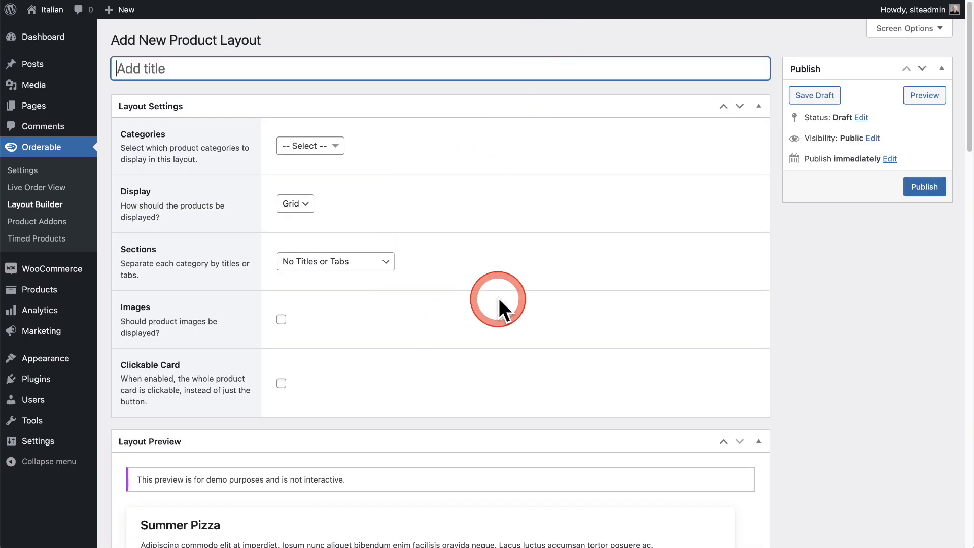
Examine the new layout's Categories, Display and Sections choices and its preview.
left_click(343, 151)
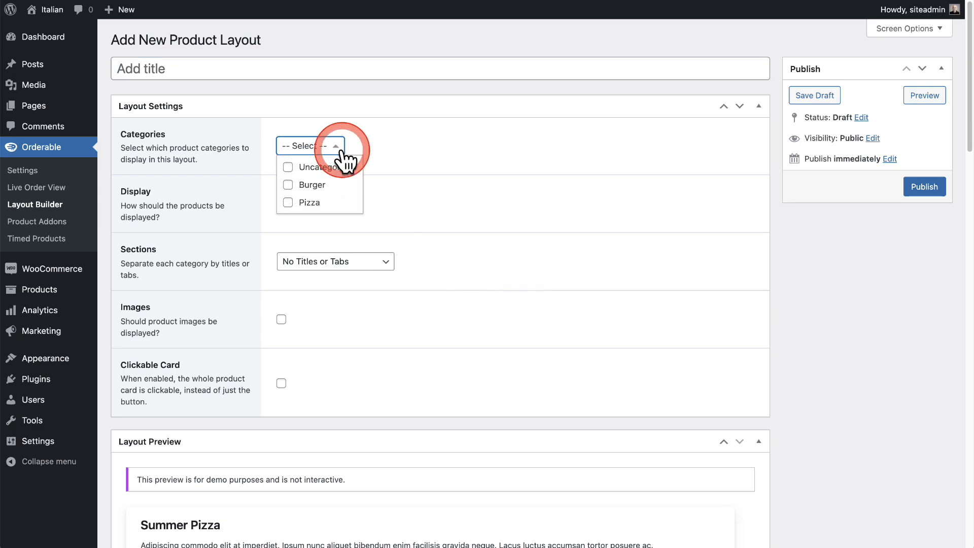
left_click(429, 160)
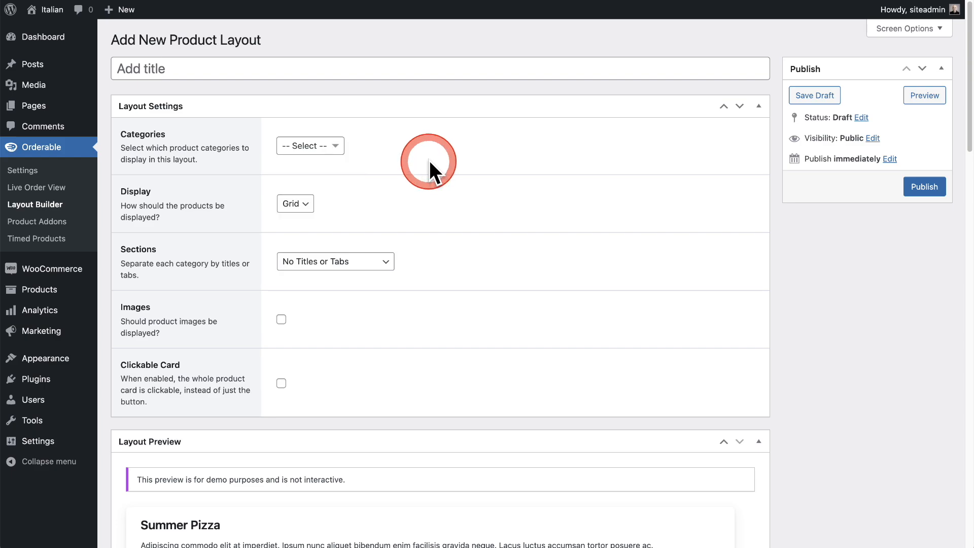
left_click(306, 209)
left_click(405, 205)
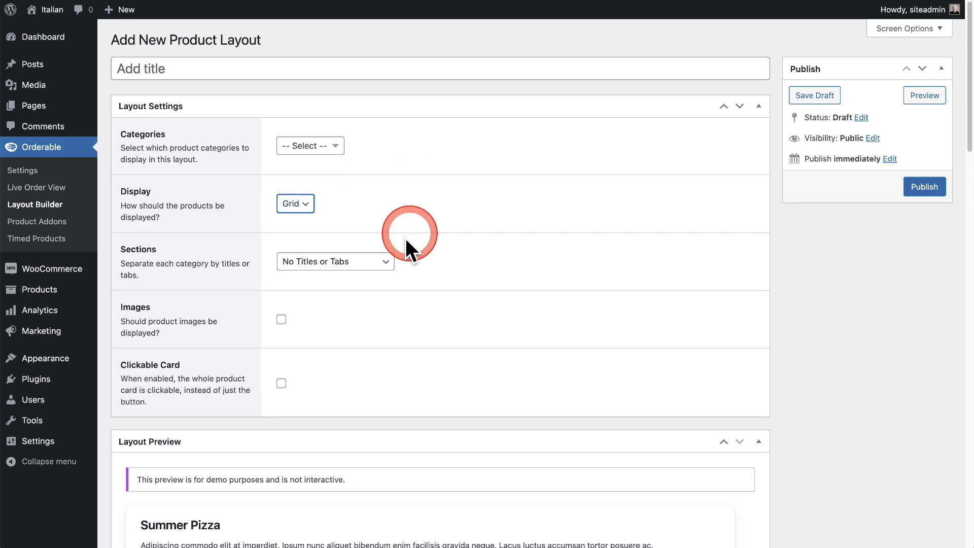
left_click(388, 264)
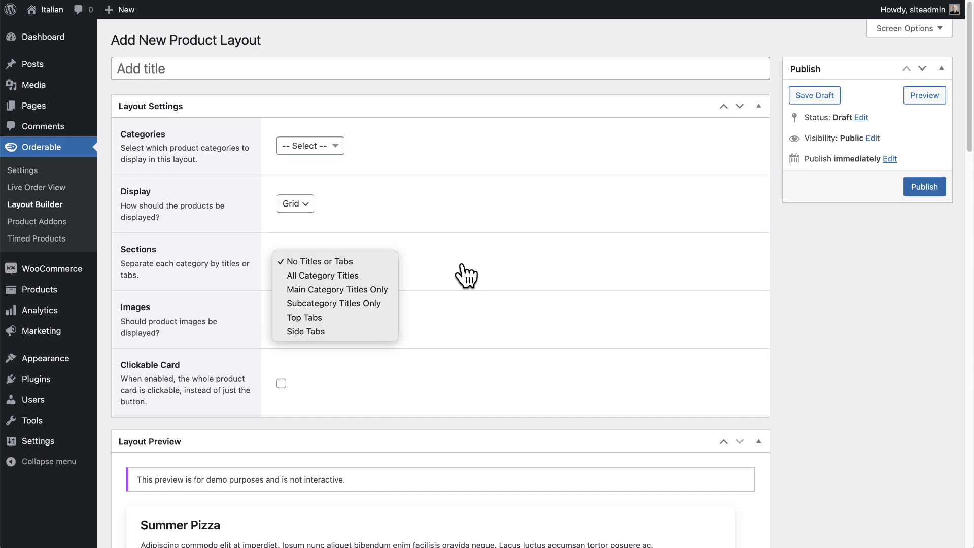
left_click(466, 277)
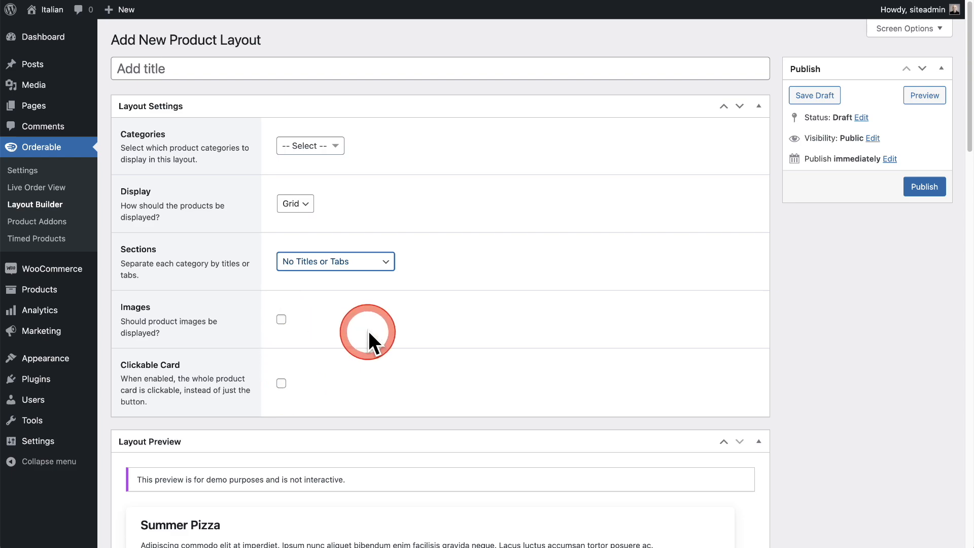
scroll(362, 326, "down", 6)
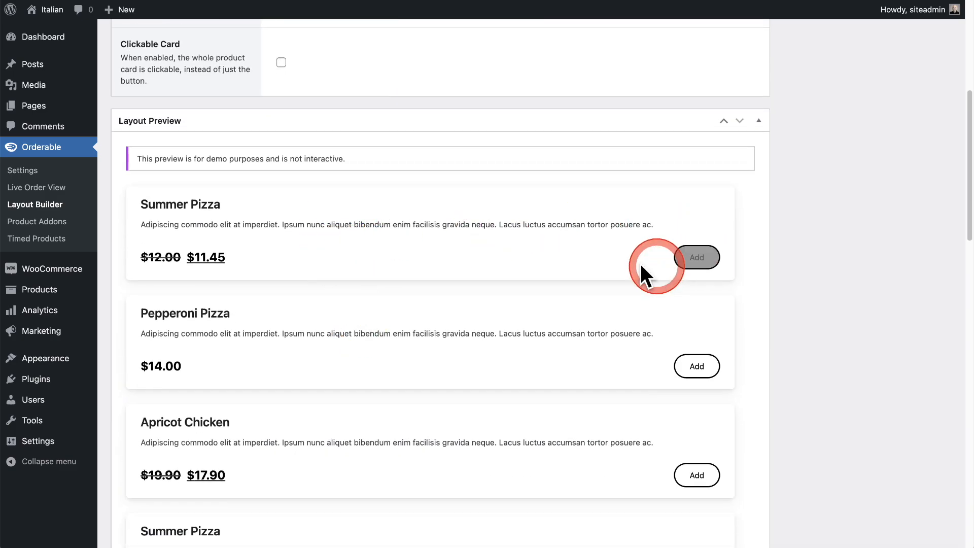
scroll(467, 248, "up", 6)
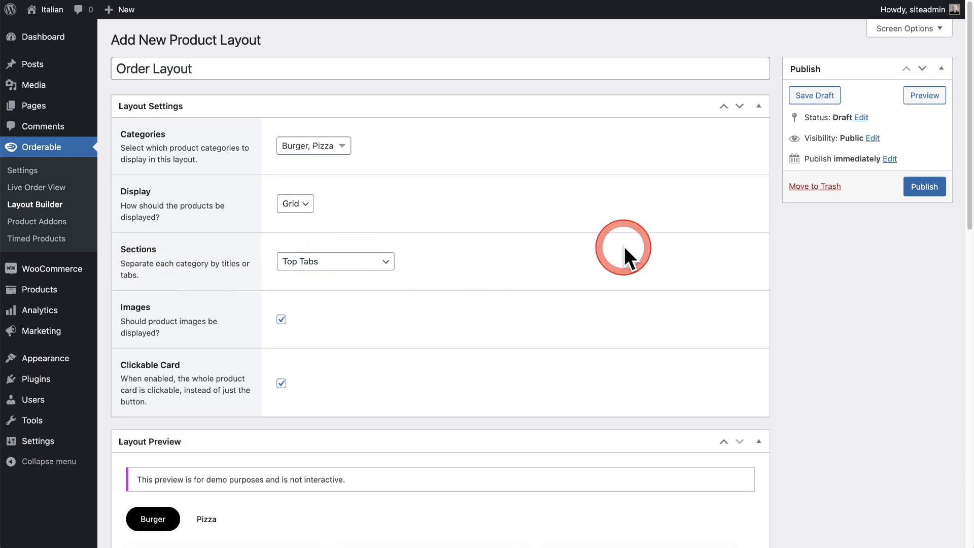
Examine the Order Layout preview, including its Burger category tab and product cards.
scroll(522, 272, "down", 5)
scroll(198, 284, "down", 3)
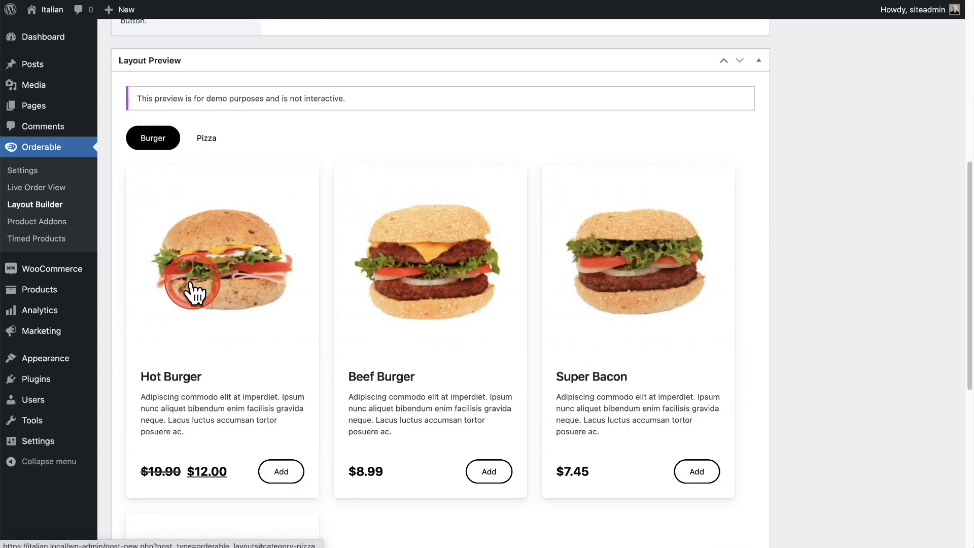
left_click(168, 145)
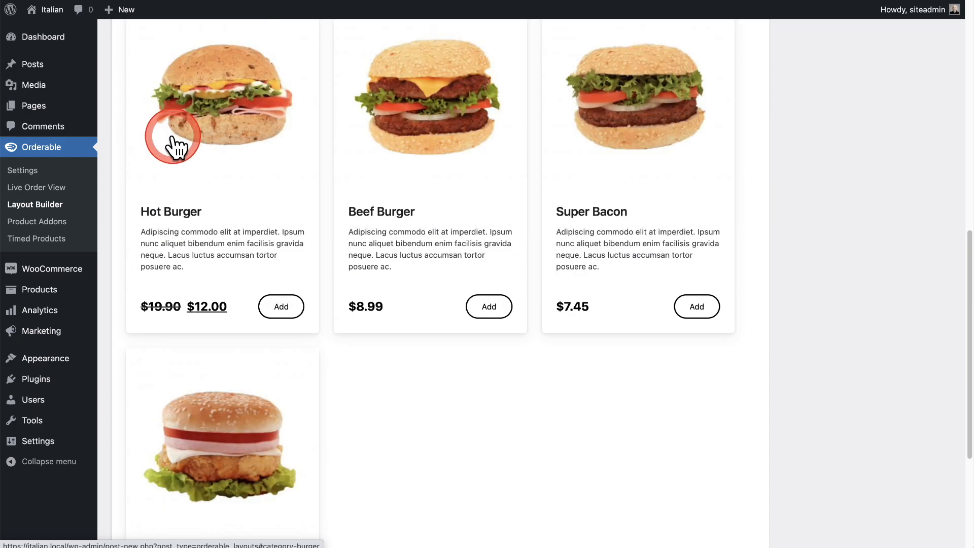
scroll(279, 206, "up", 10)
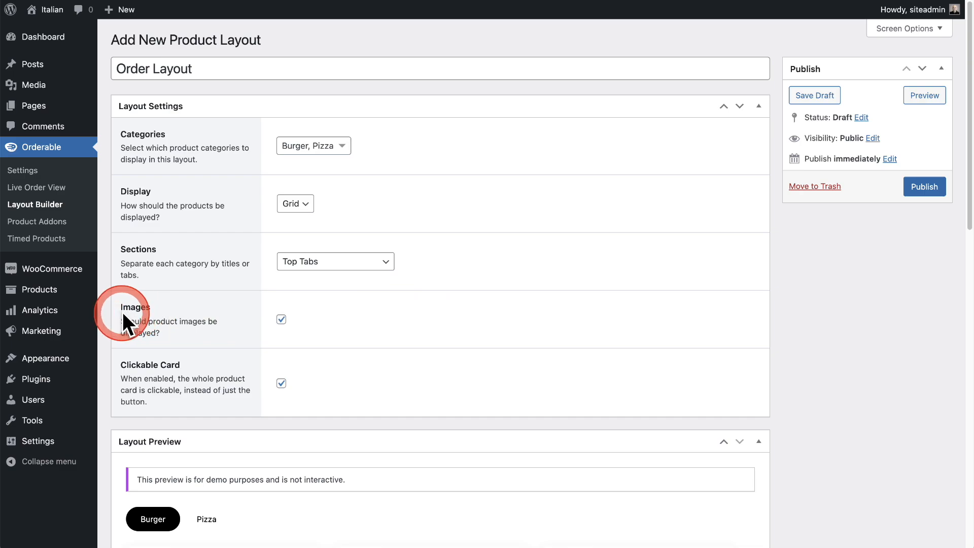
scroll(177, 317, "down", 10)
scroll(235, 320, "up", 10)
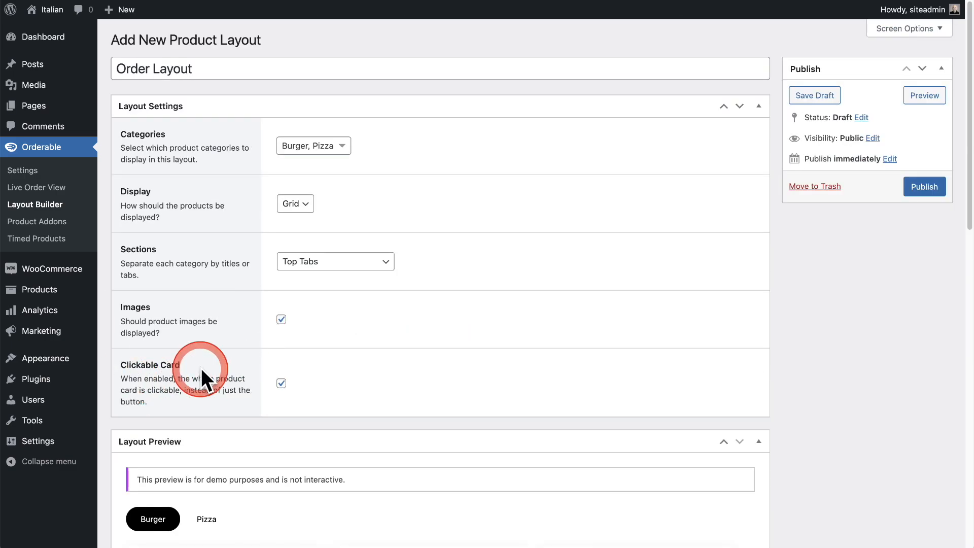
Publish the Order Layout product layout and highlight its shortcode in the list of product layouts.
left_click(923, 187)
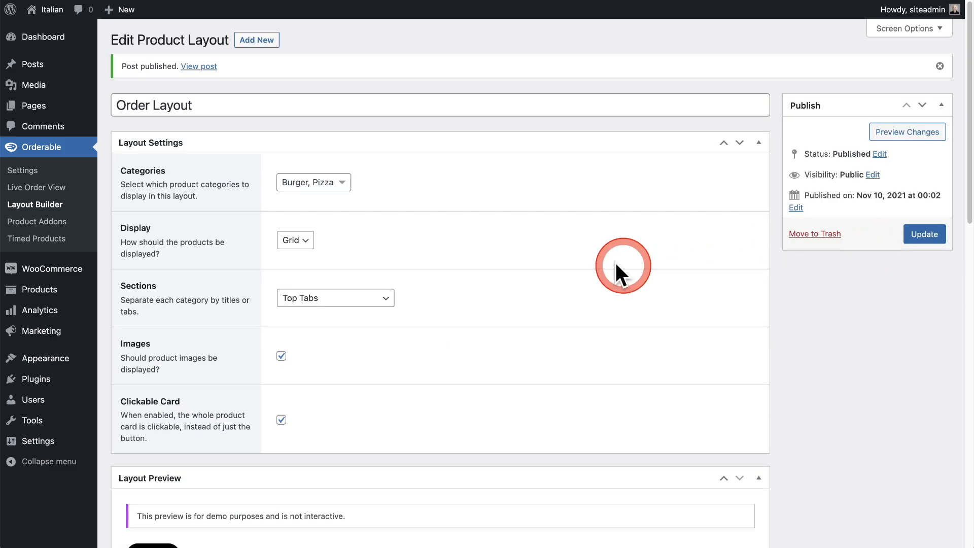
left_click(62, 205)
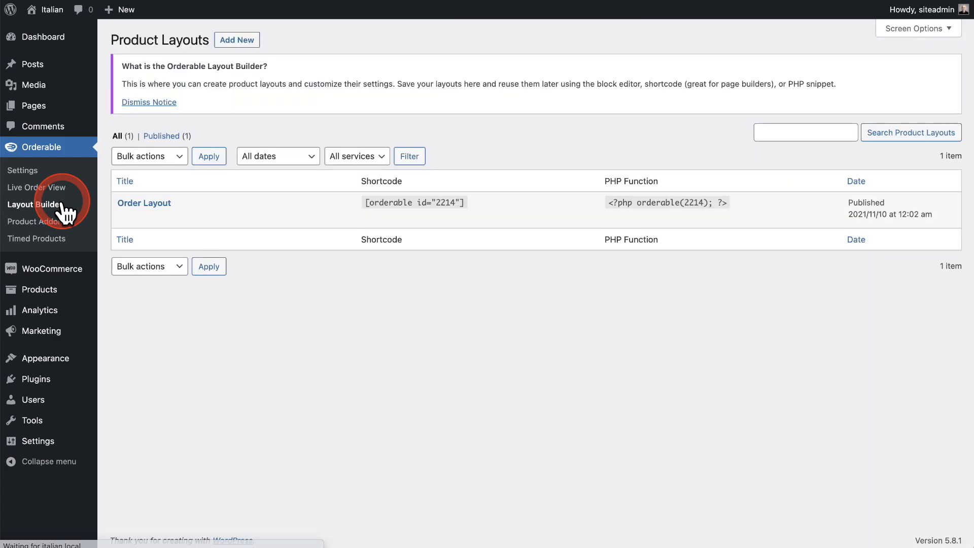
left_click_drag(365, 205, 465, 206)
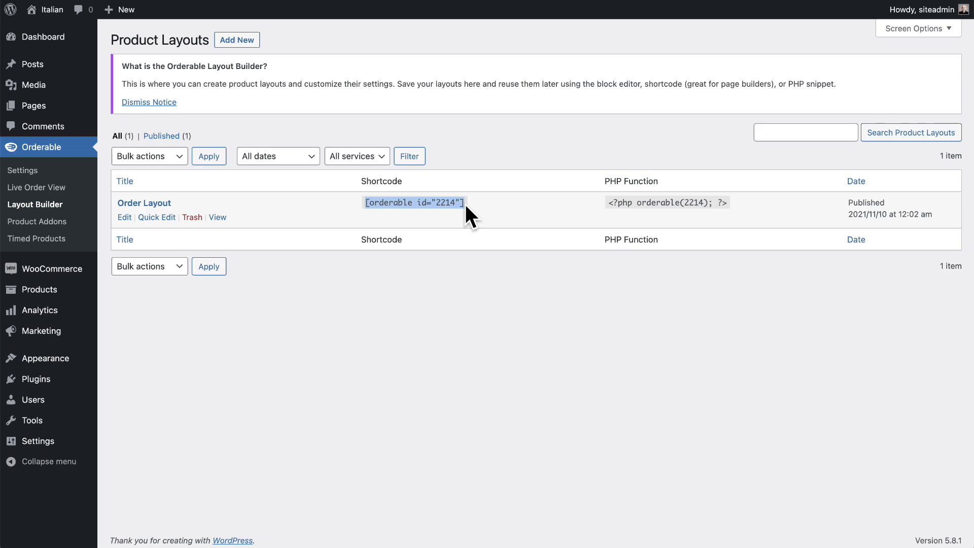
left_click(345, 298)
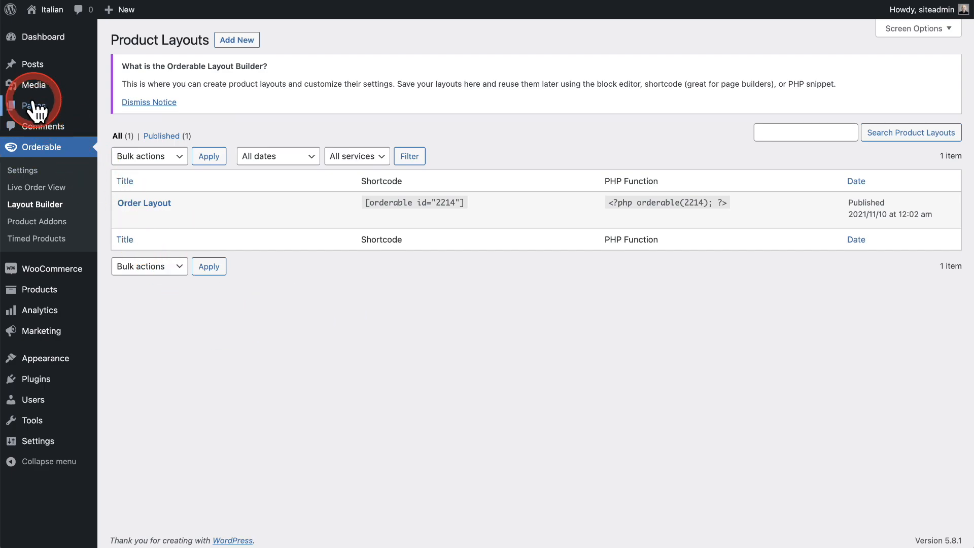
Create a new WordPress page titled "Order Online", dismissing the block editor welcome guide.
mouse_move(32, 110)
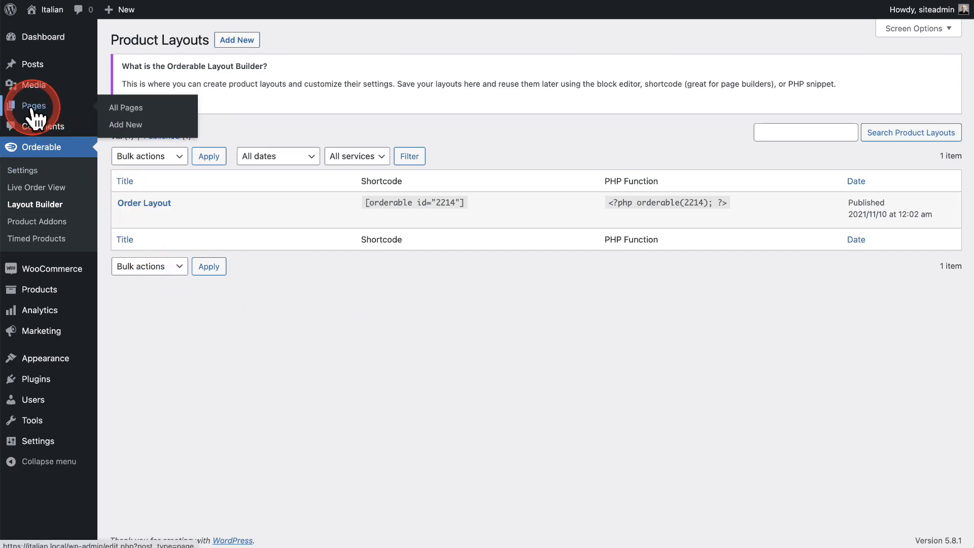
left_click(130, 125)
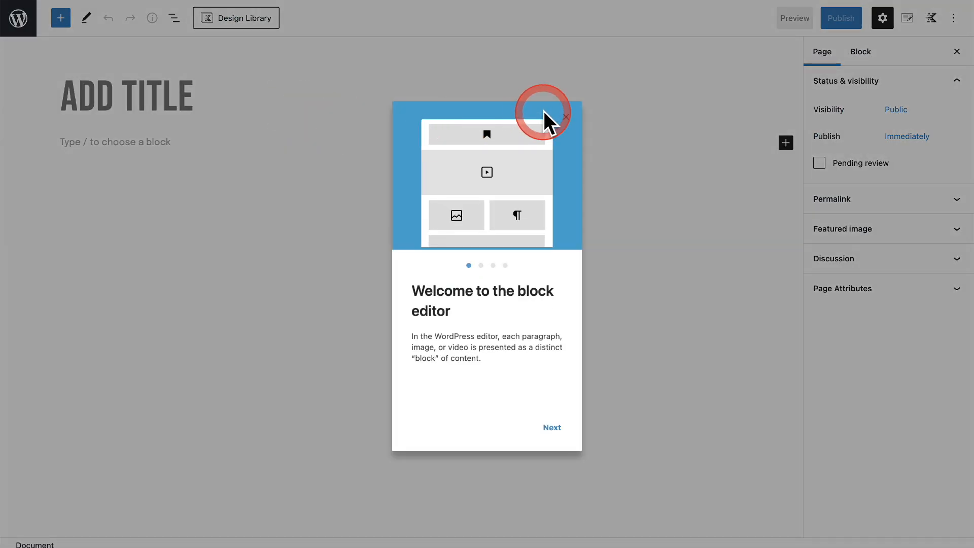
left_click(566, 118)
left_click(153, 95)
type("Order Online")
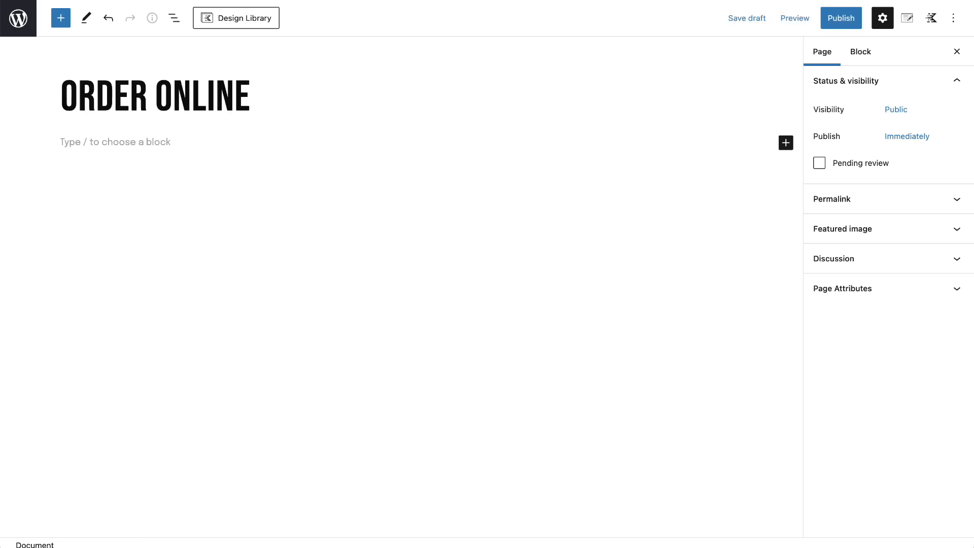
Insert the Orderable: Product Layout block beneath the page title by searching the block library for "or".
left_click(94, 144)
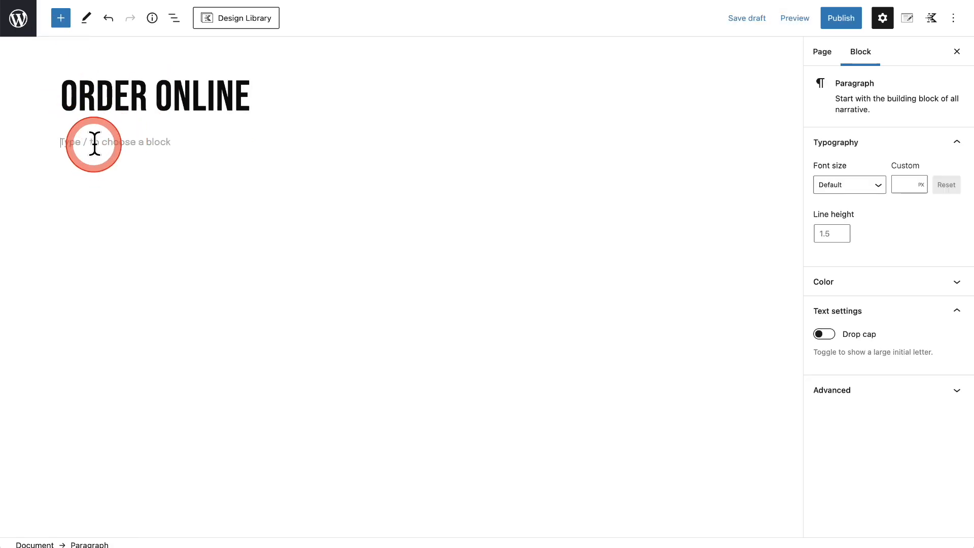
left_click(61, 20)
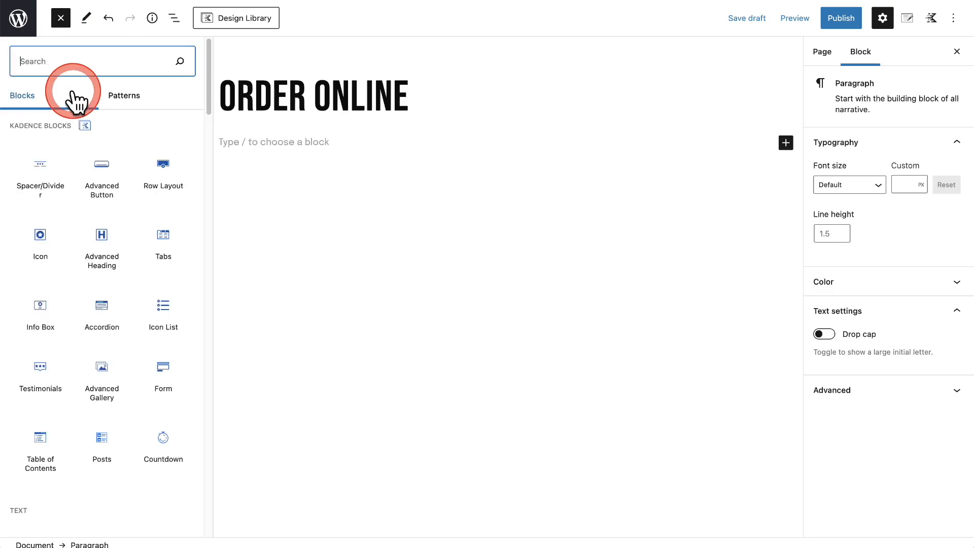
type("or")
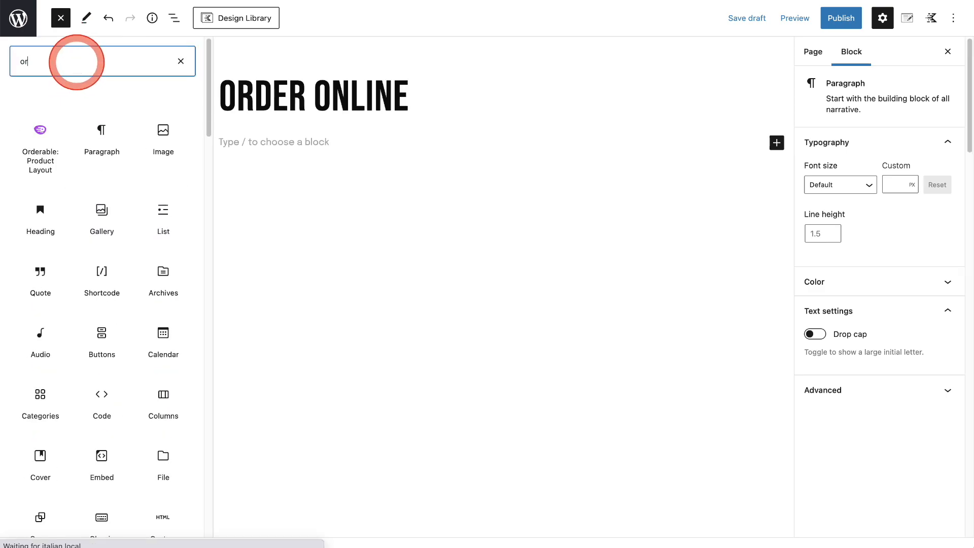
left_click(49, 138)
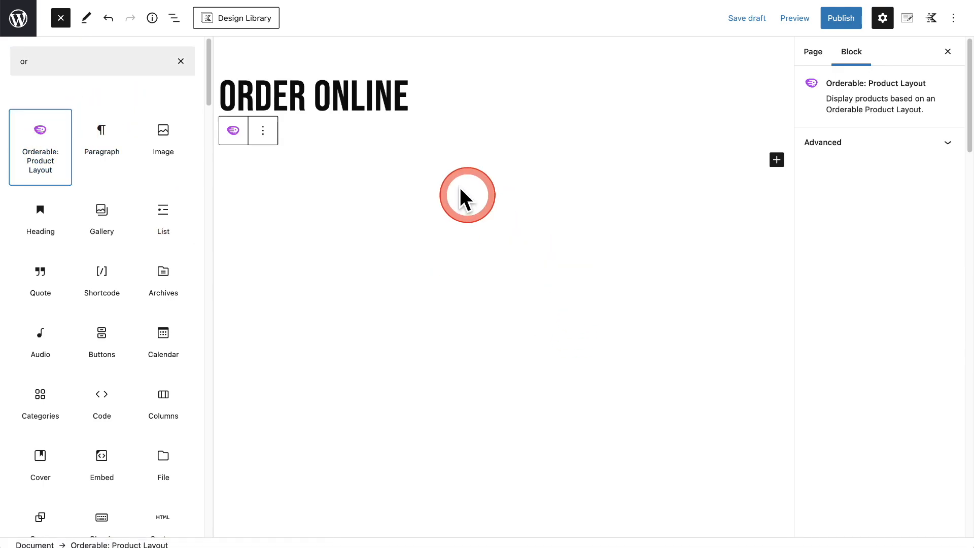
left_click(373, 153)
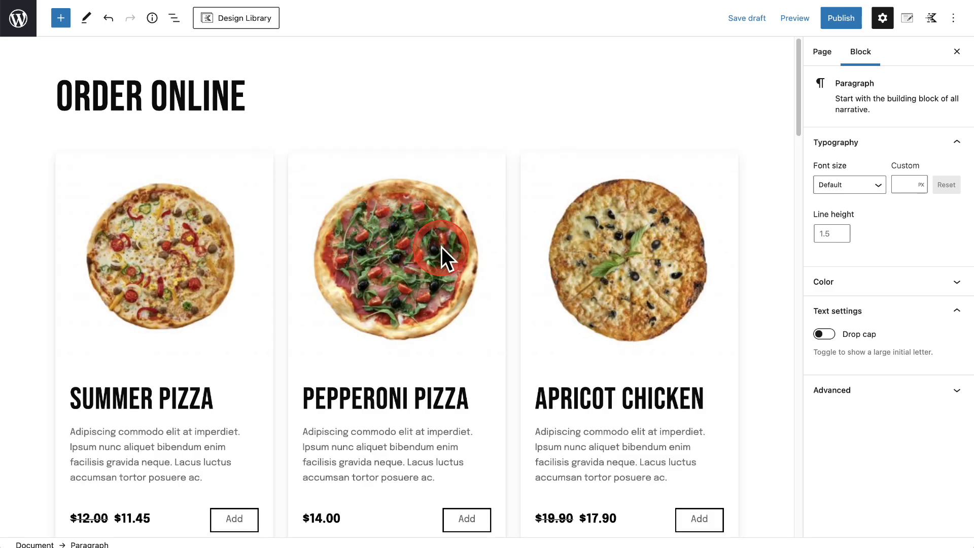
Set the Orderable product block's layout to Order Layout.
left_click(441, 247)
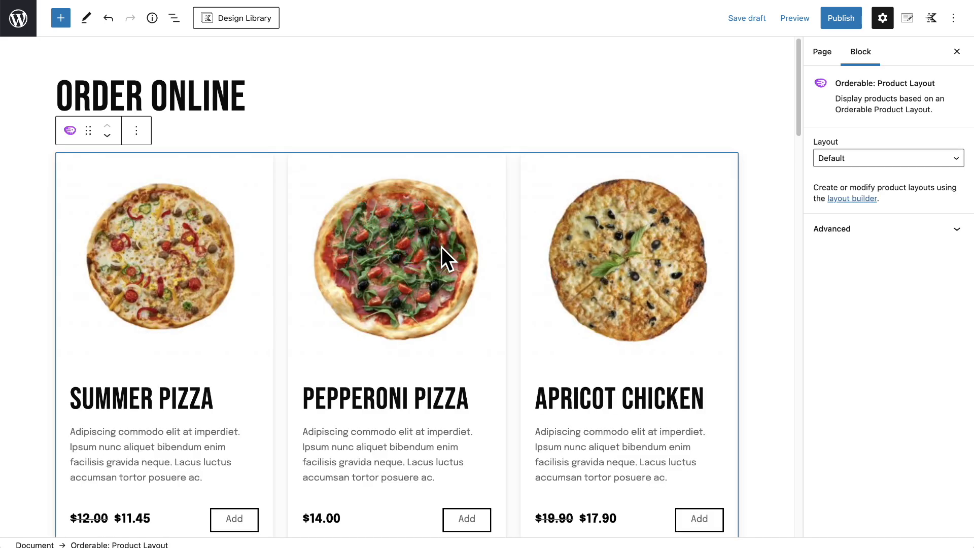
left_click(837, 159)
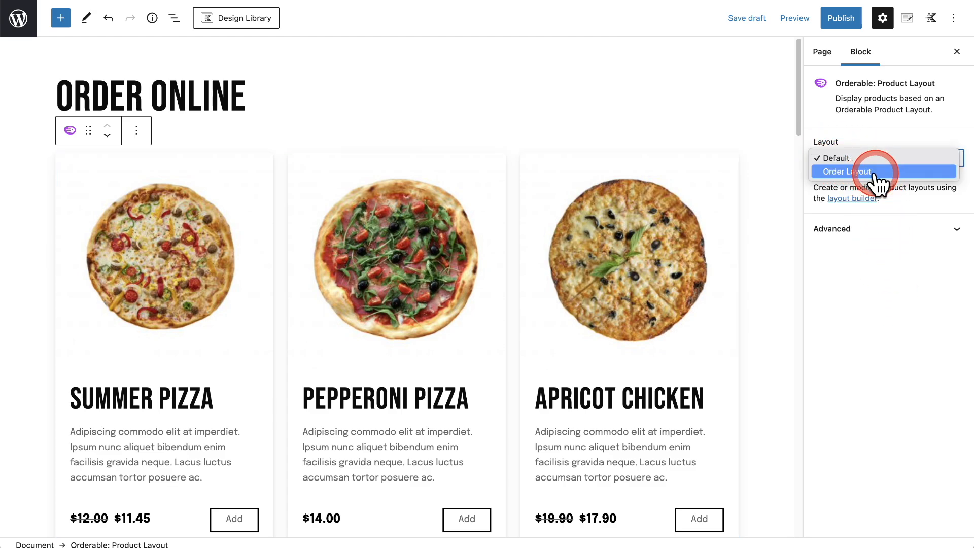
left_click(877, 175)
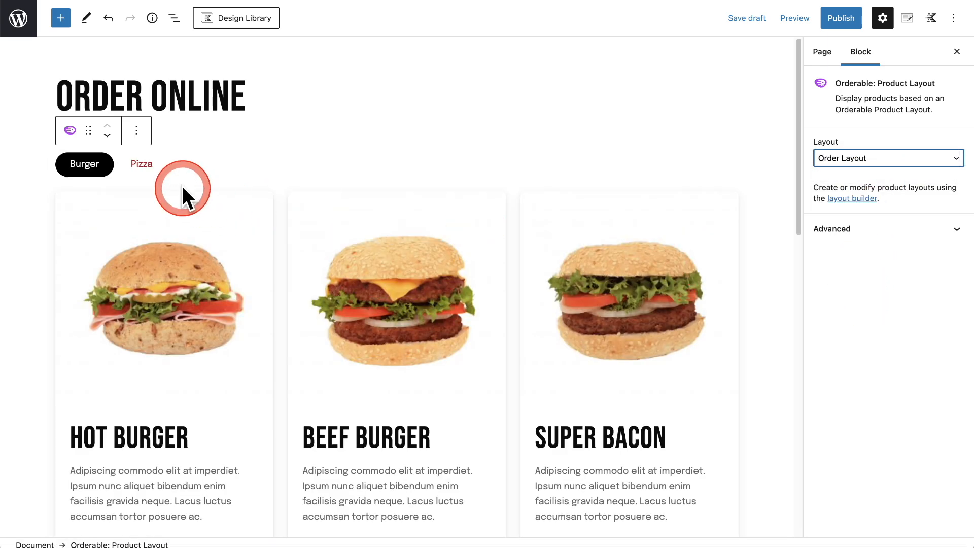
Publish the Order Online page and view it on the live site.
left_click(841, 19)
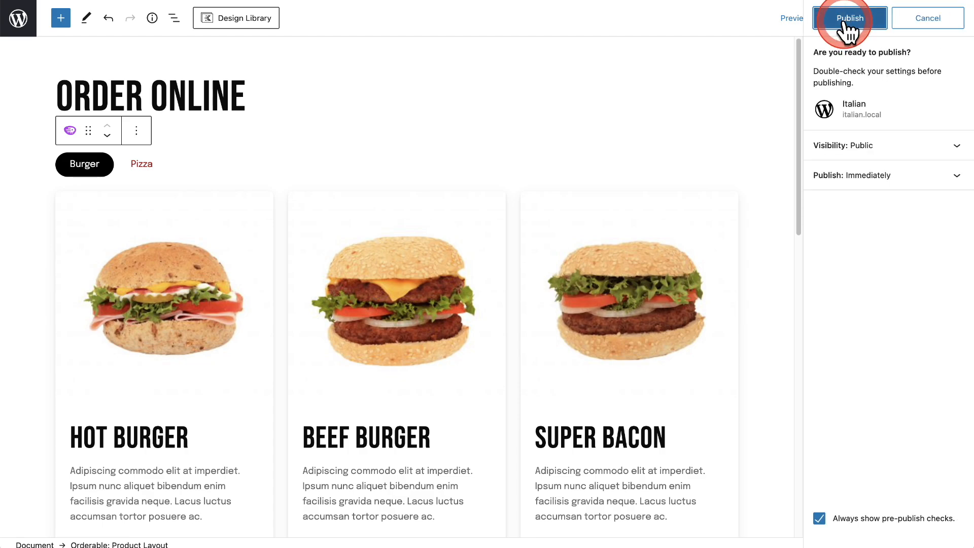
left_click(844, 19)
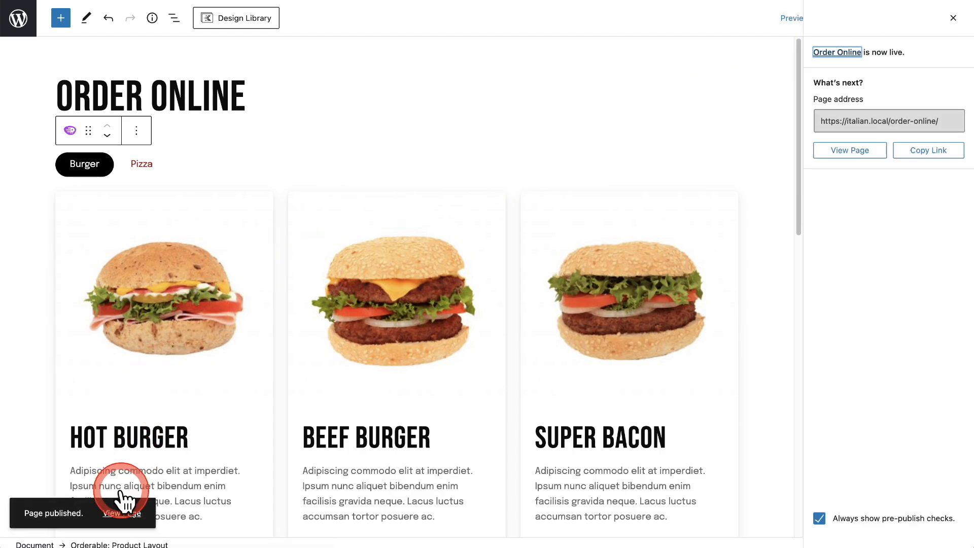
left_click(125, 514)
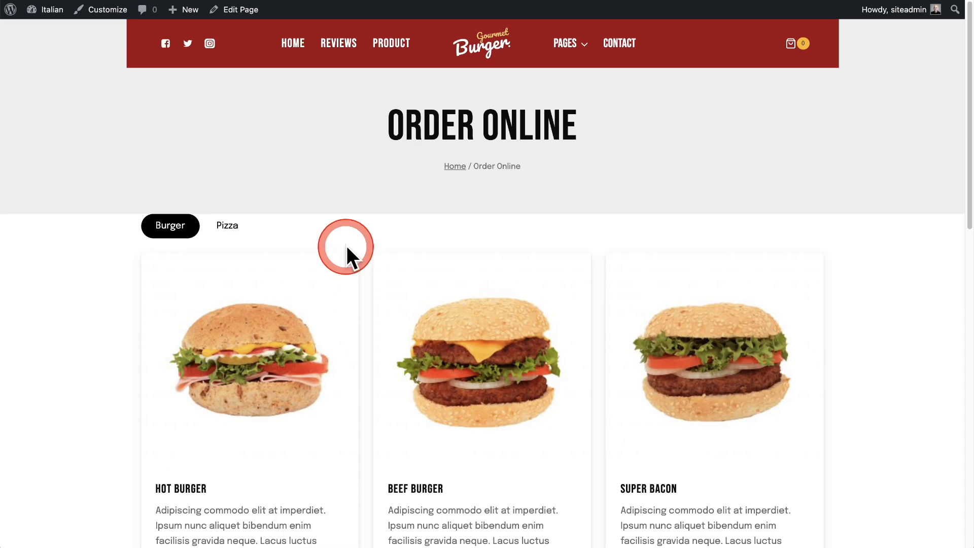
Examine the live Order Online page's heading, category tabs and burger product cards.
scroll(345, 242, "down", 4)
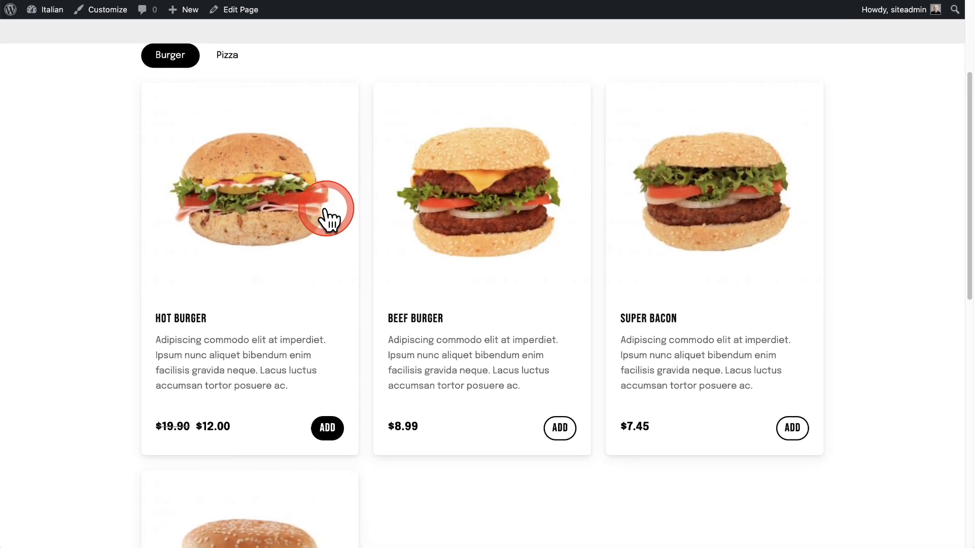
scroll(329, 217, "up", 4)
left_click_drag(383, 122, 441, 142)
scroll(355, 213, "down", 4)
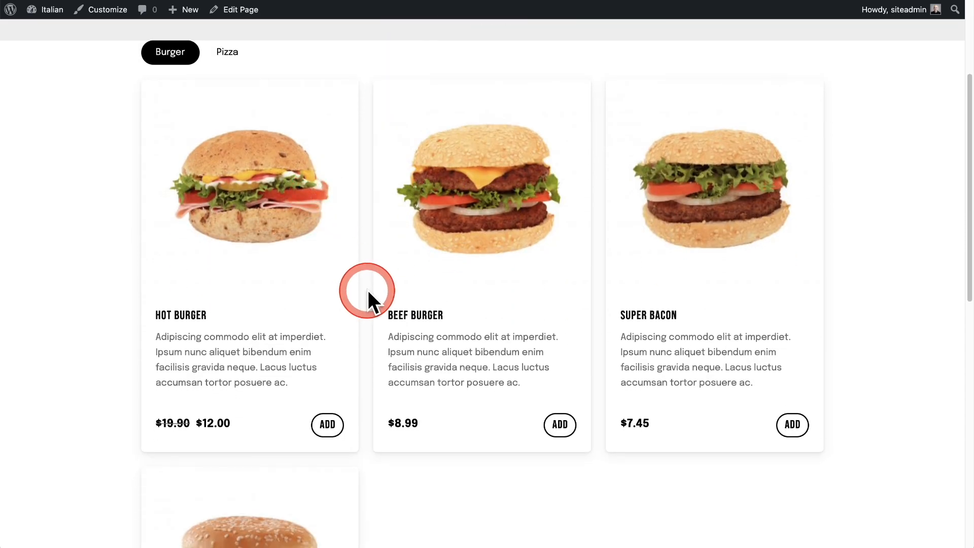
scroll(371, 297, "down", 4)
scroll(372, 189, "up", 8)
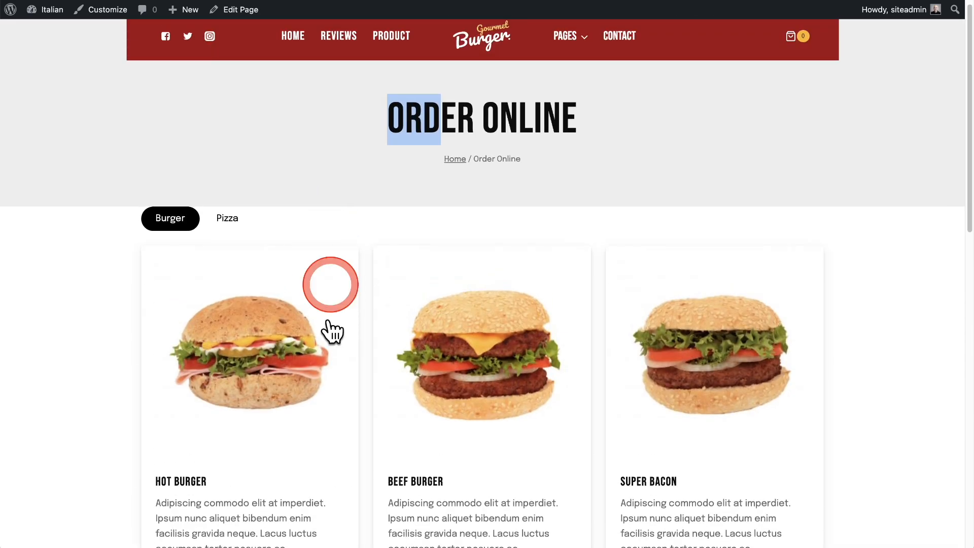
scroll(239, 326, "down", 10)
scroll(239, 326, "up", 10)
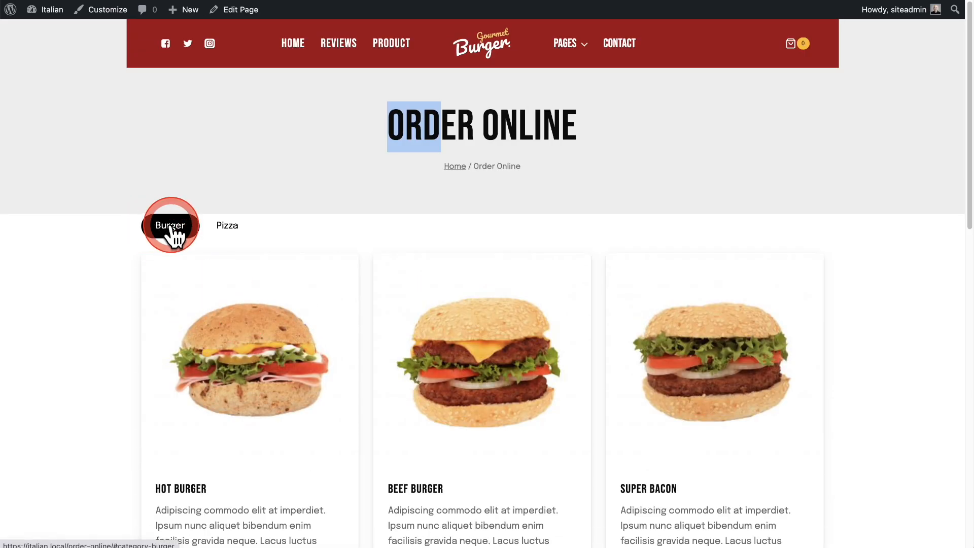
Show the Pizza category and inspect the WPCrafter Special's Super Size options, closing them without ordering.
left_click(227, 228)
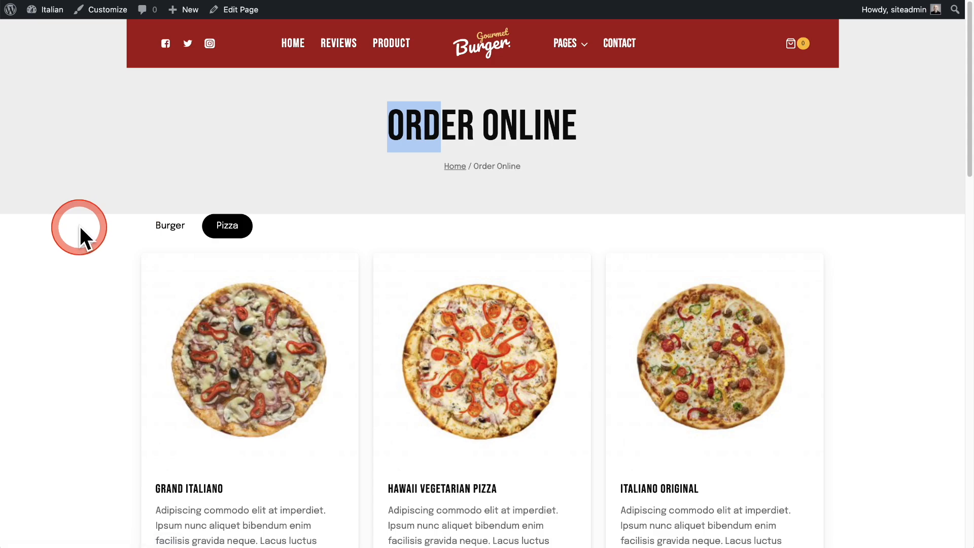
scroll(101, 230, "down", 6)
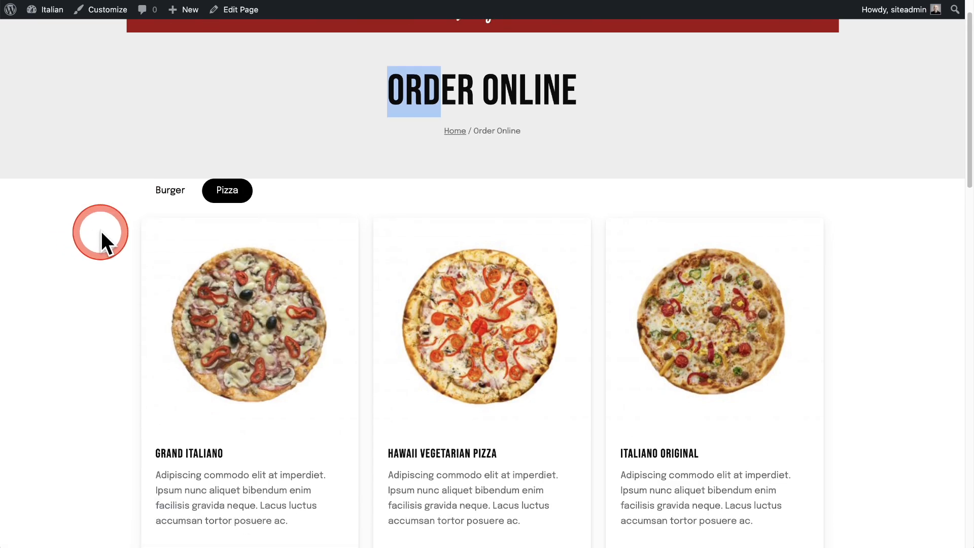
scroll(102, 230, "down", 5)
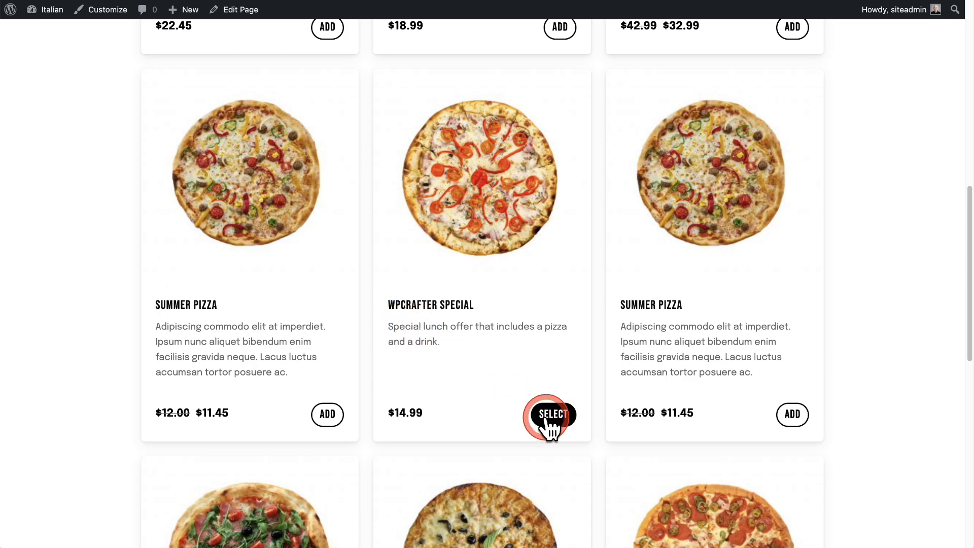
left_click(465, 413)
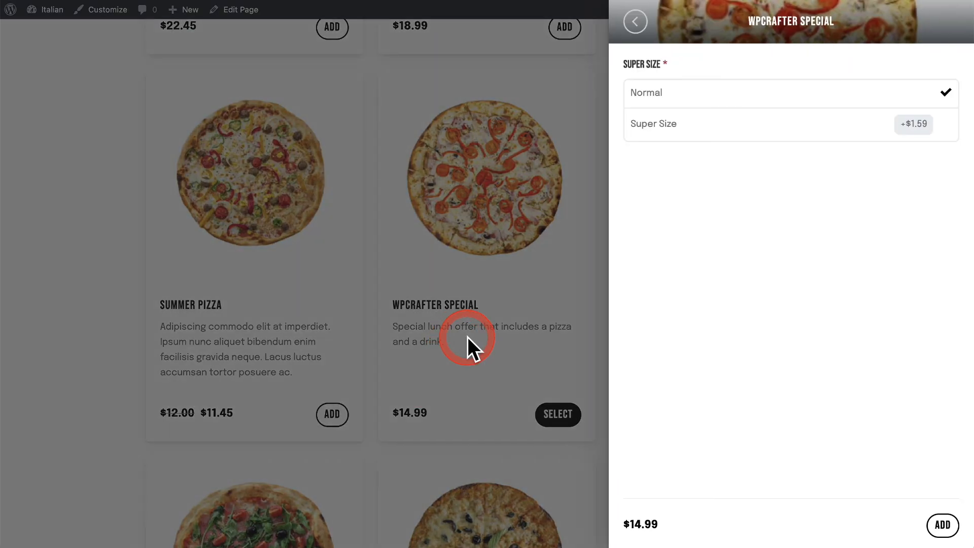
left_click(636, 21)
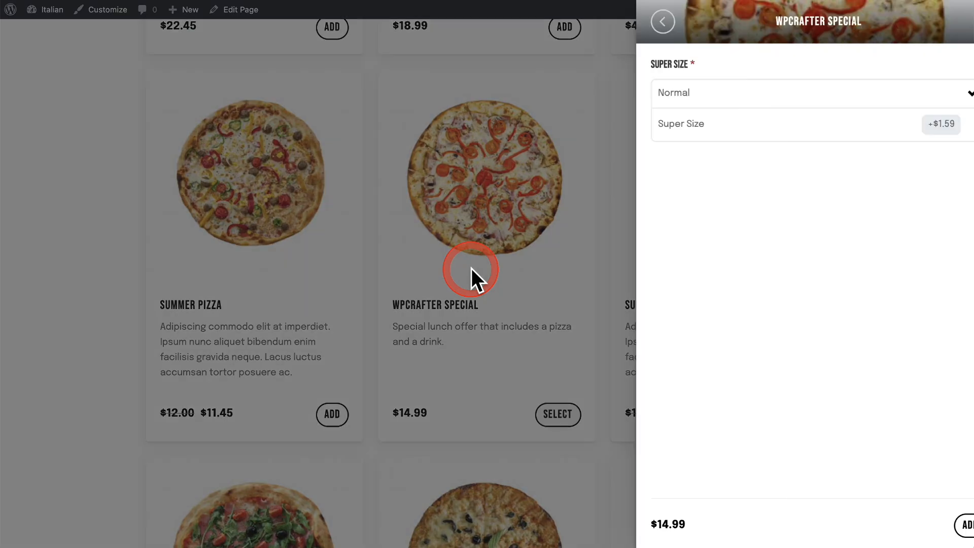
Add the WPCrafter Special with the Super Size option to the order, and close the order summary.
left_click(472, 270)
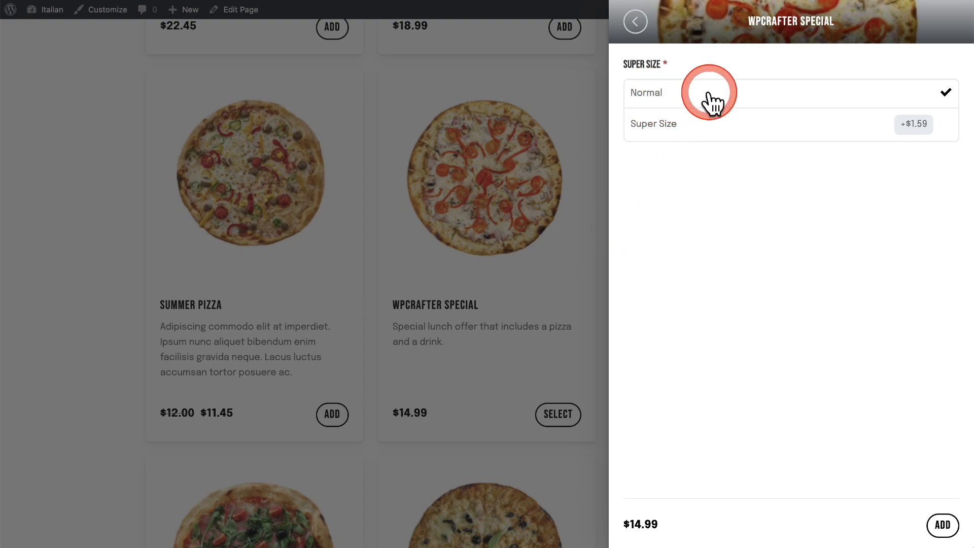
left_click(711, 133)
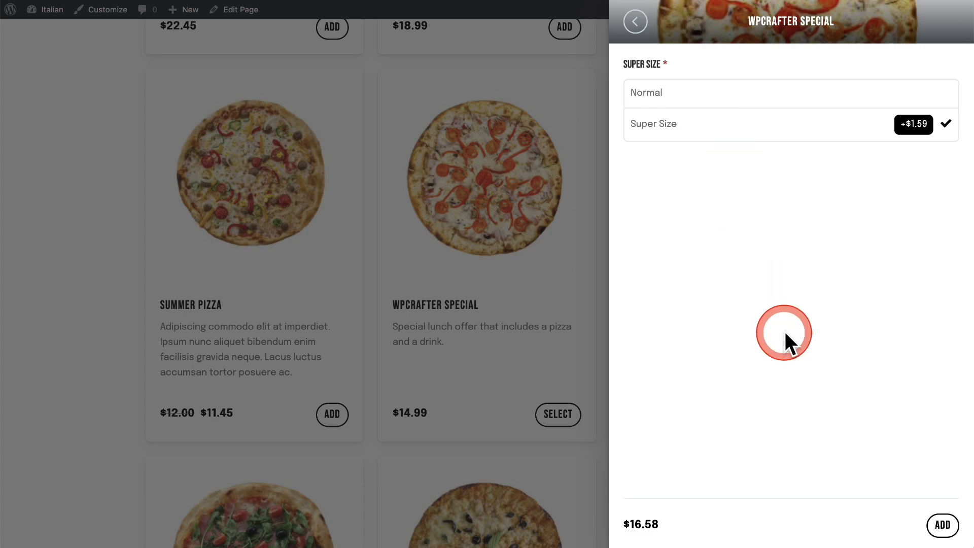
left_click(927, 522)
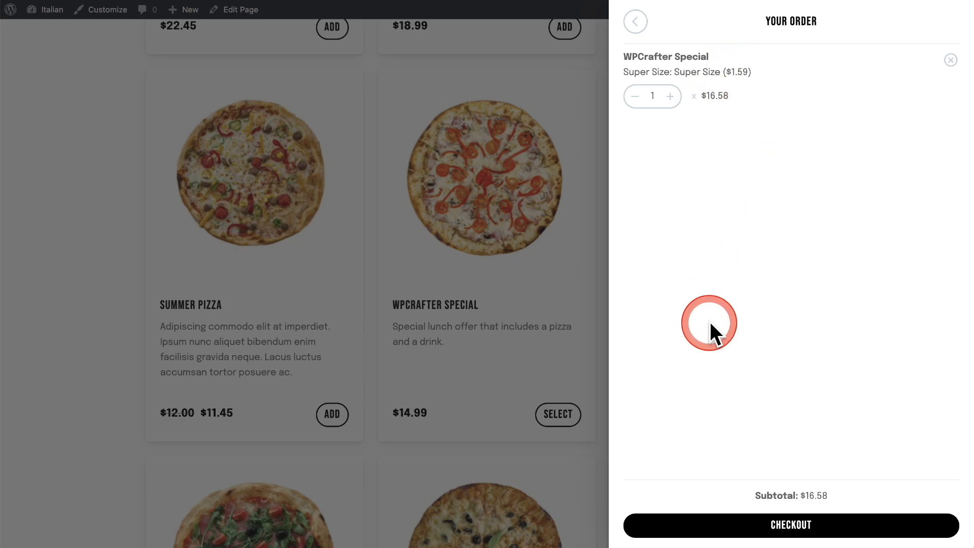
left_click(111, 174)
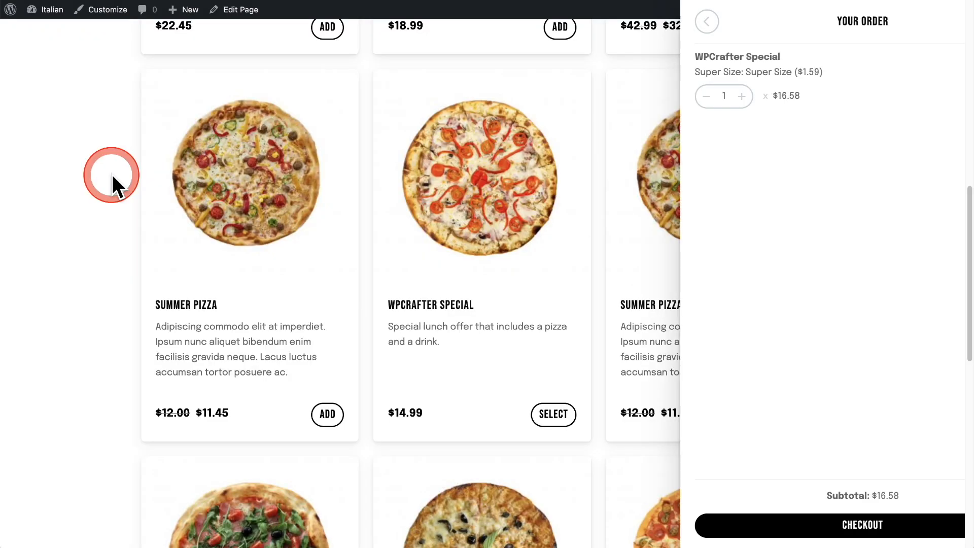
Review the full Pizza category listing and the floating cart icon on the live ordering page.
scroll(147, 238, "up", 3)
scroll(146, 244, "up", 5)
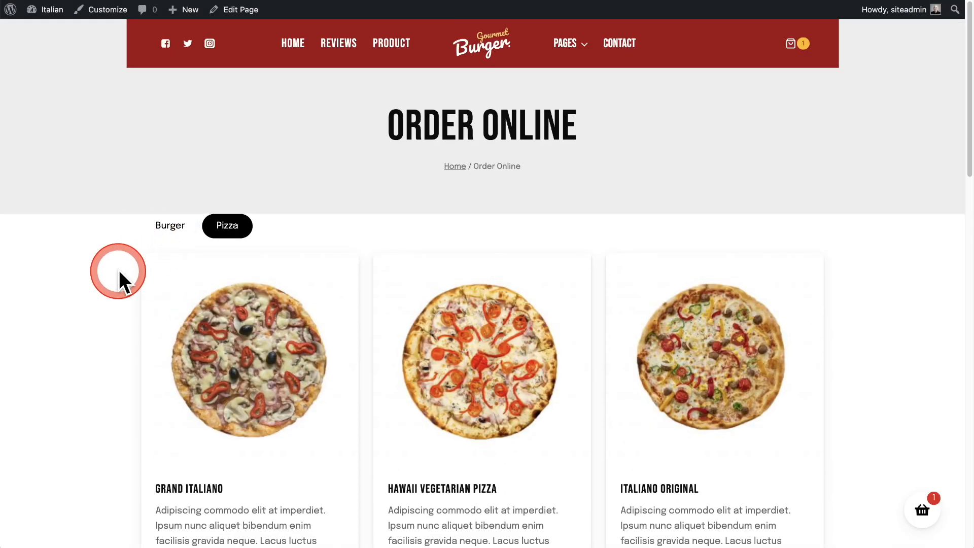
scroll(81, 282, "down", 6)
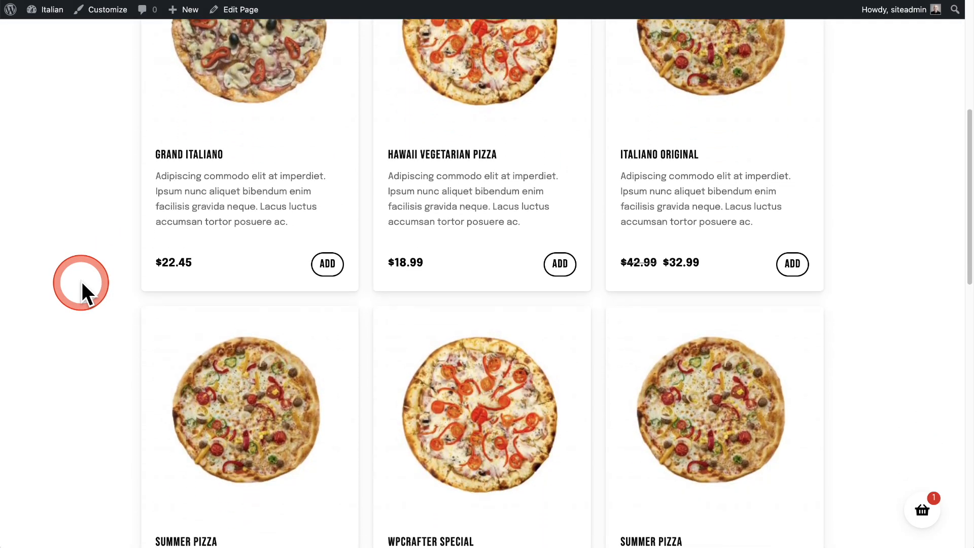
scroll(82, 283, "down", 4)
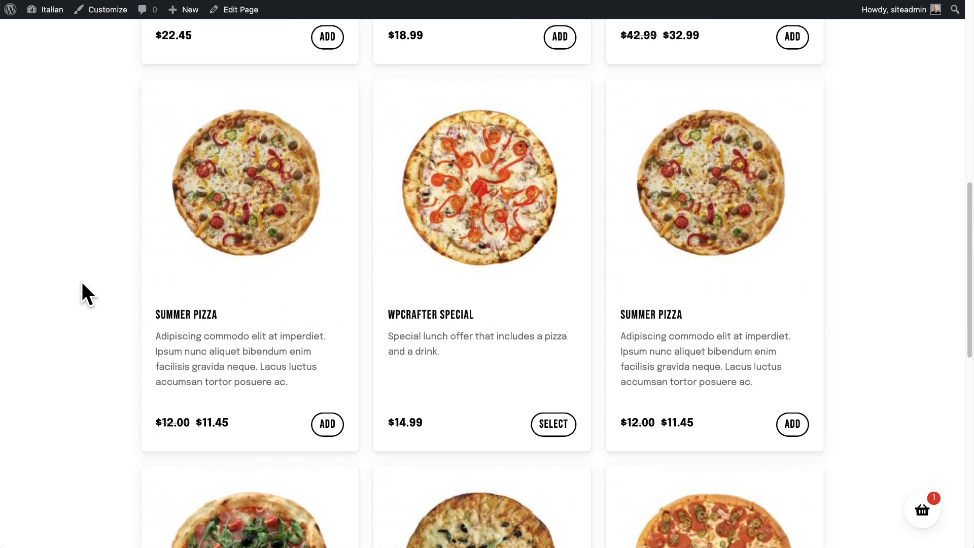
scroll(82, 284, "down", 5)
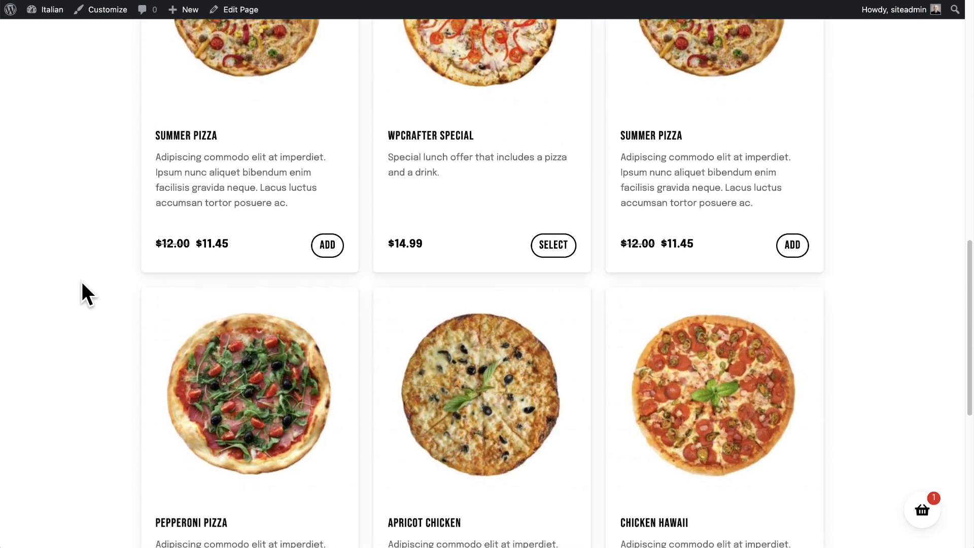
scroll(82, 283, "down", 2)
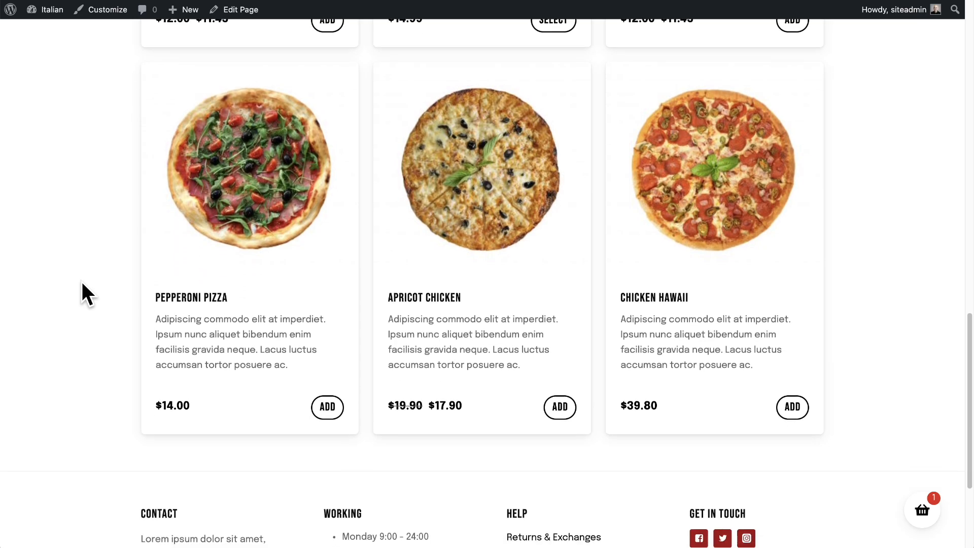
scroll(82, 282, "up", 5)
scroll(82, 283, "up", 10)
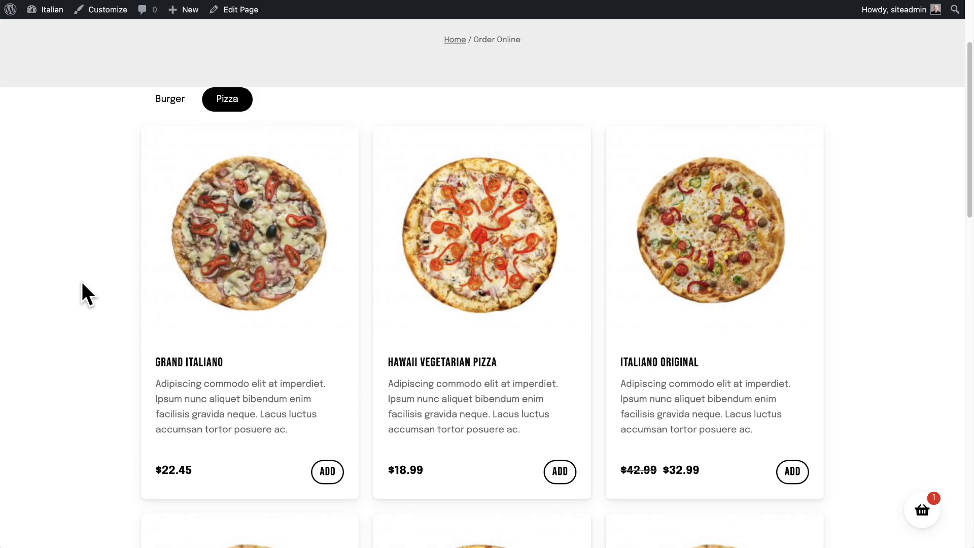
Review Orderable's style settings for brand color, button style, product card text sizes and mini cart icon position.
left_click(23, 170)
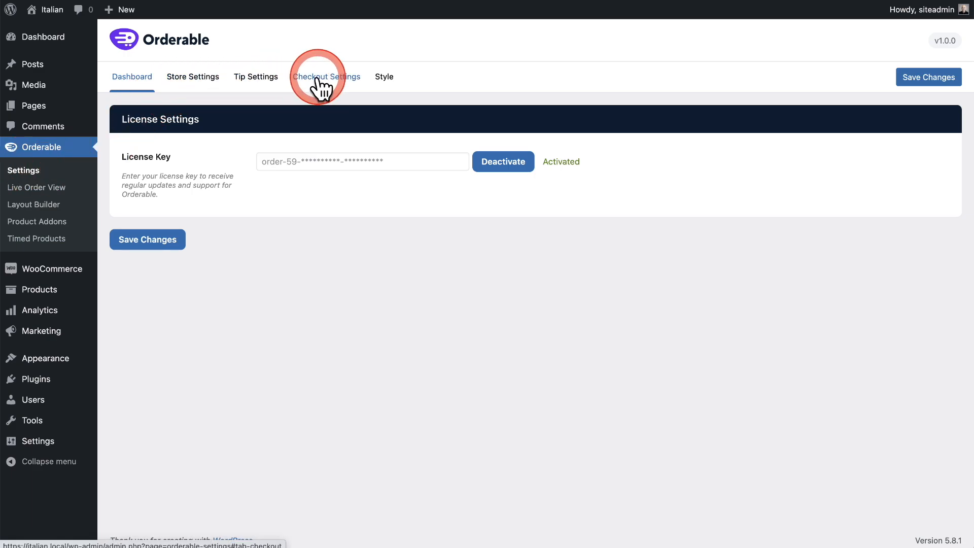
left_click(383, 82)
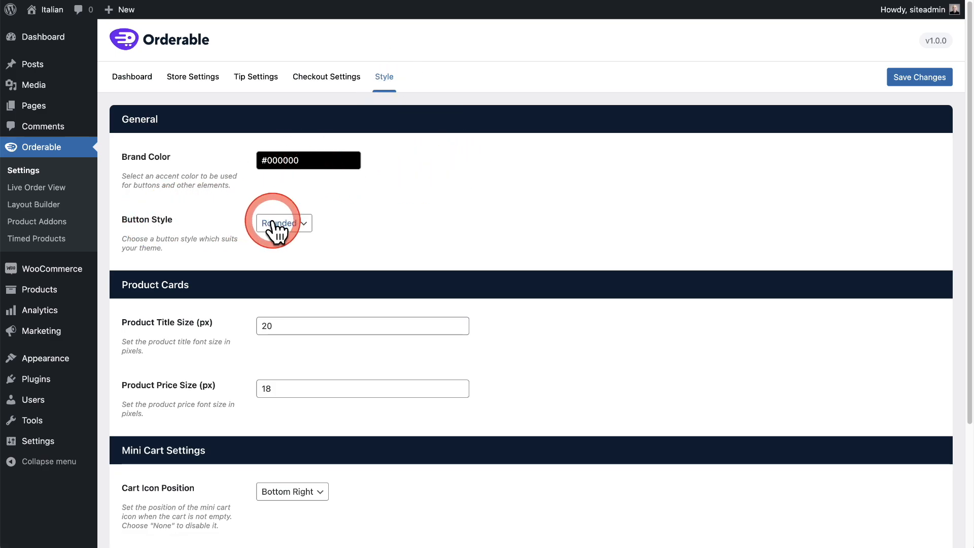
left_click(302, 223)
left_click(379, 201)
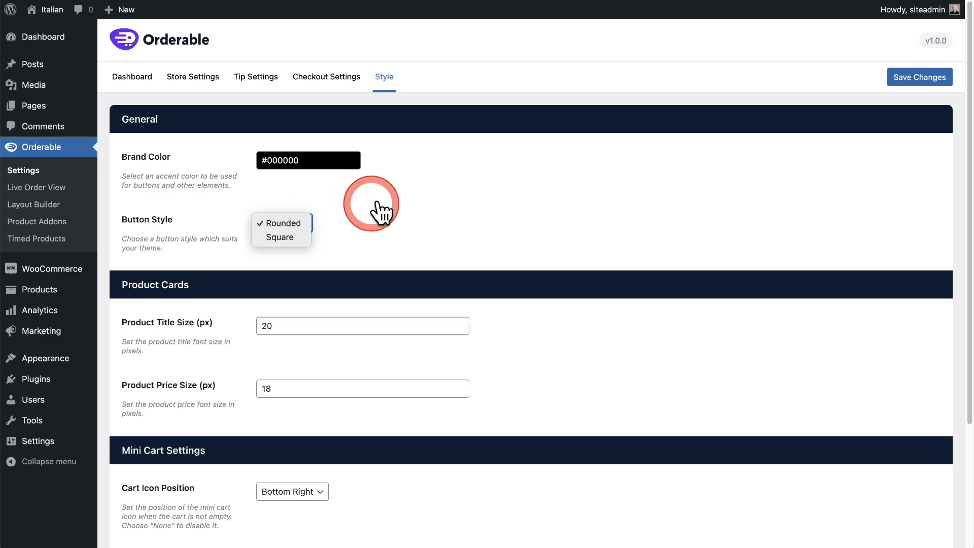
scroll(485, 193, "down", 3)
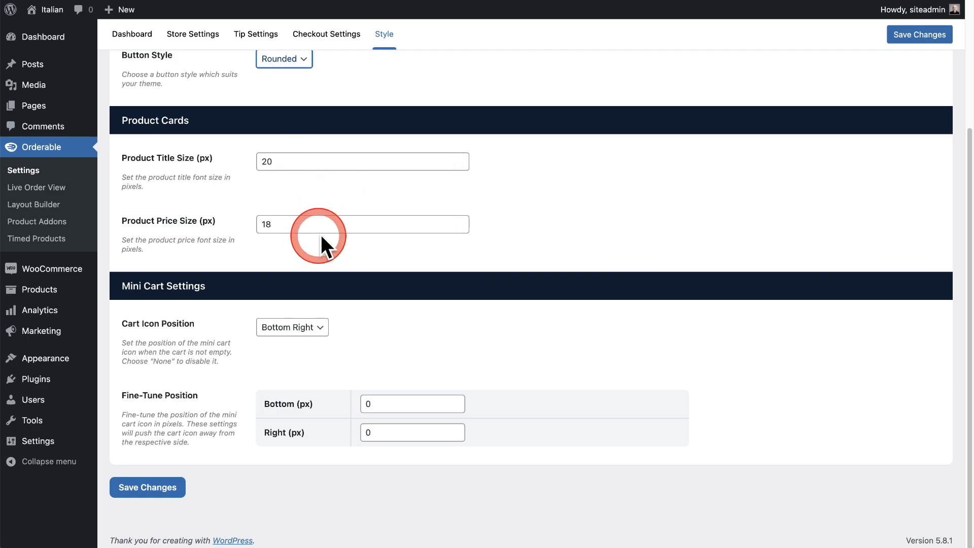
scroll(520, 273, "up", 3)
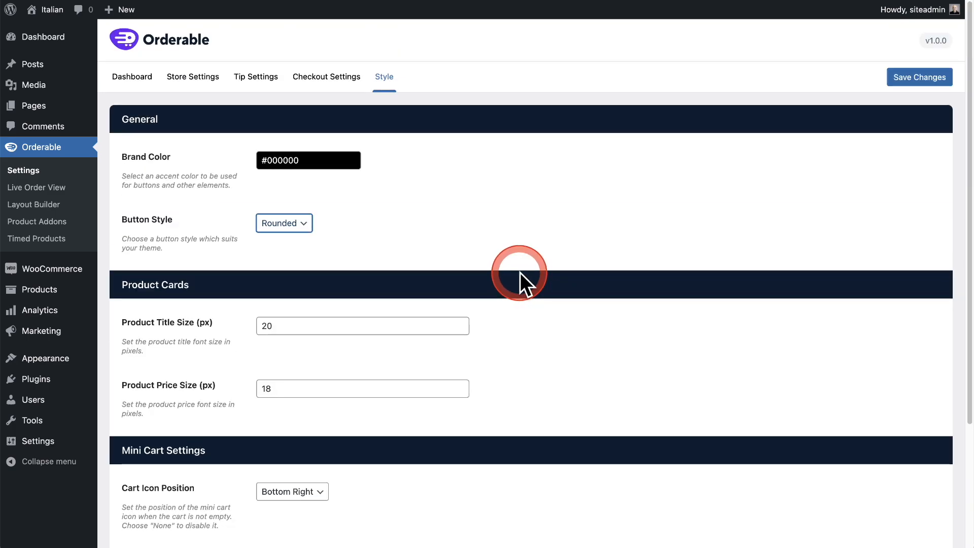
scroll(520, 272, "down", 3)
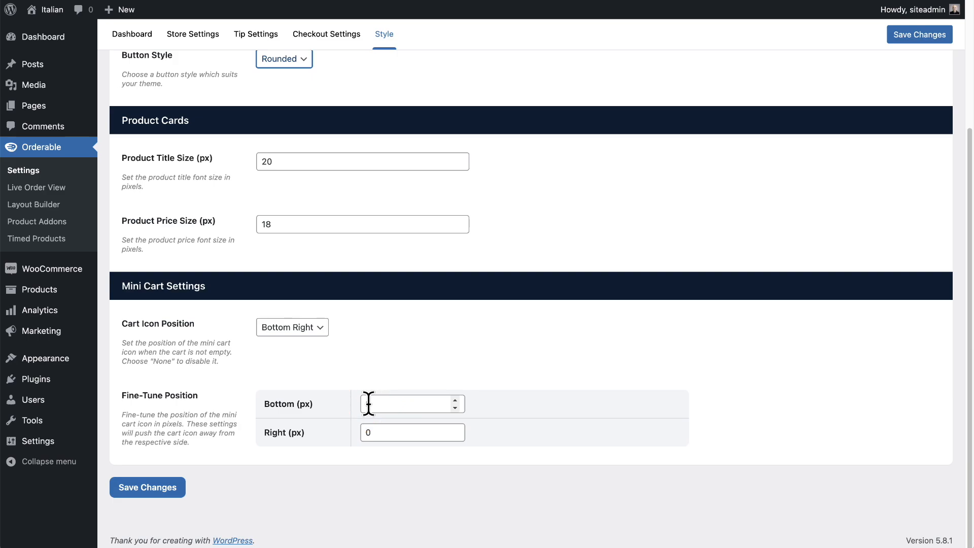
scroll(368, 403, "up", 3)
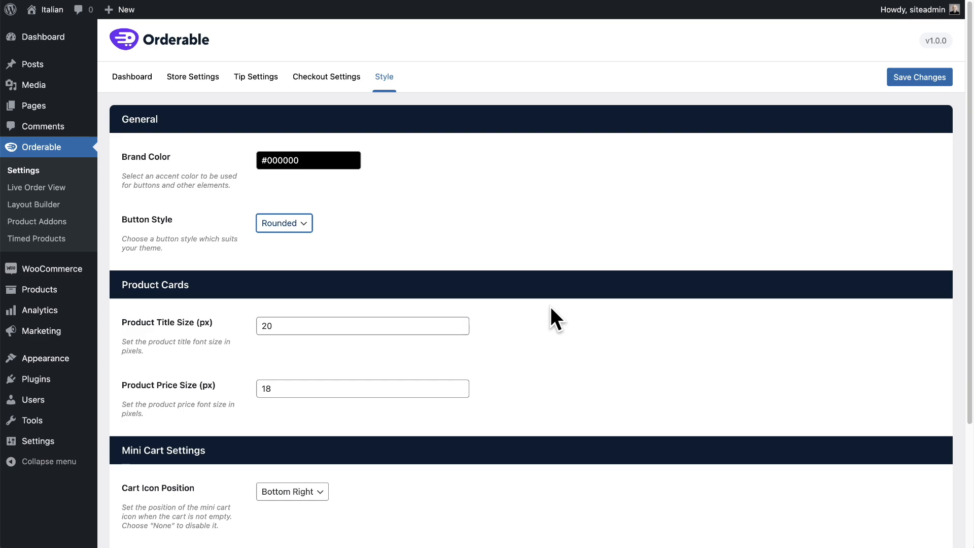
left_click(515, 272)
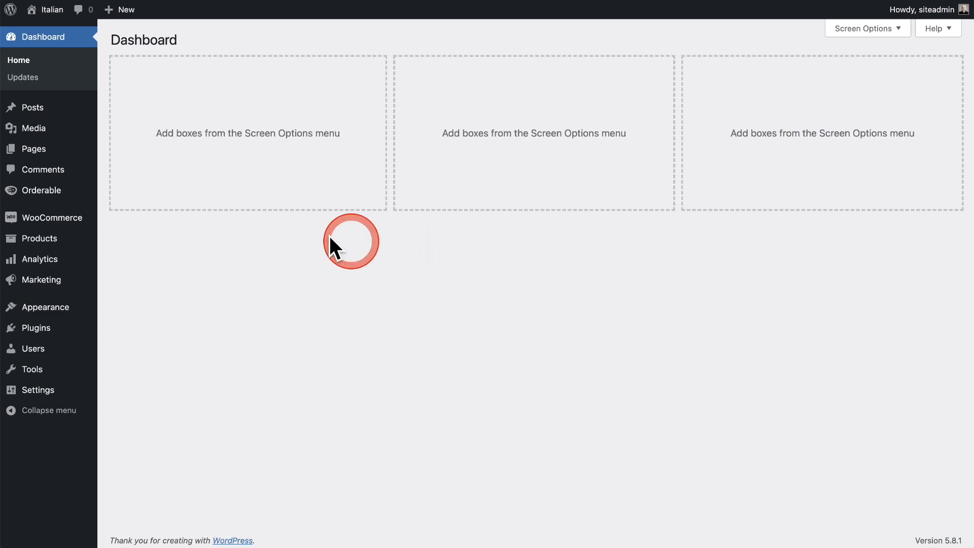
Examine Orderable's store settings for open hours, timezone, services, service hours and preorder days.
mouse_move(31, 192)
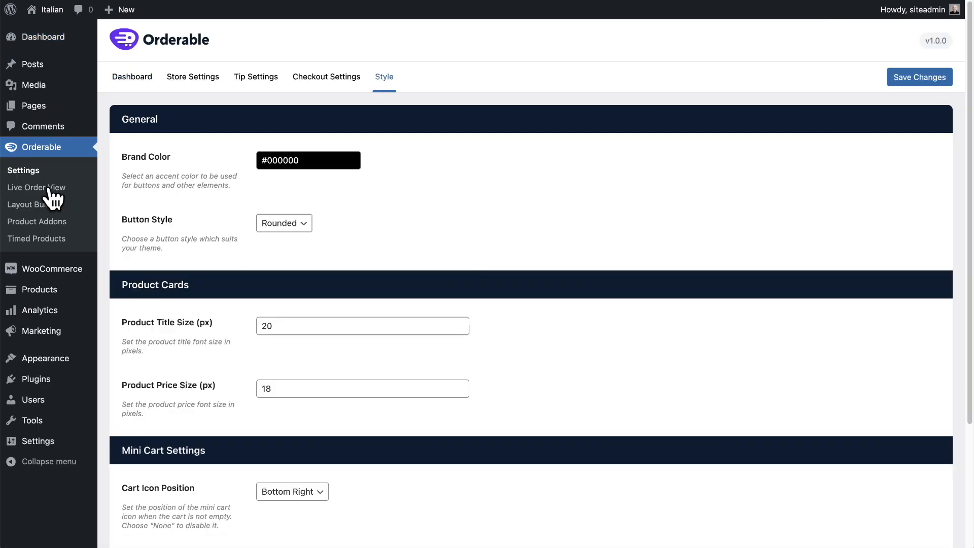
left_click(56, 187)
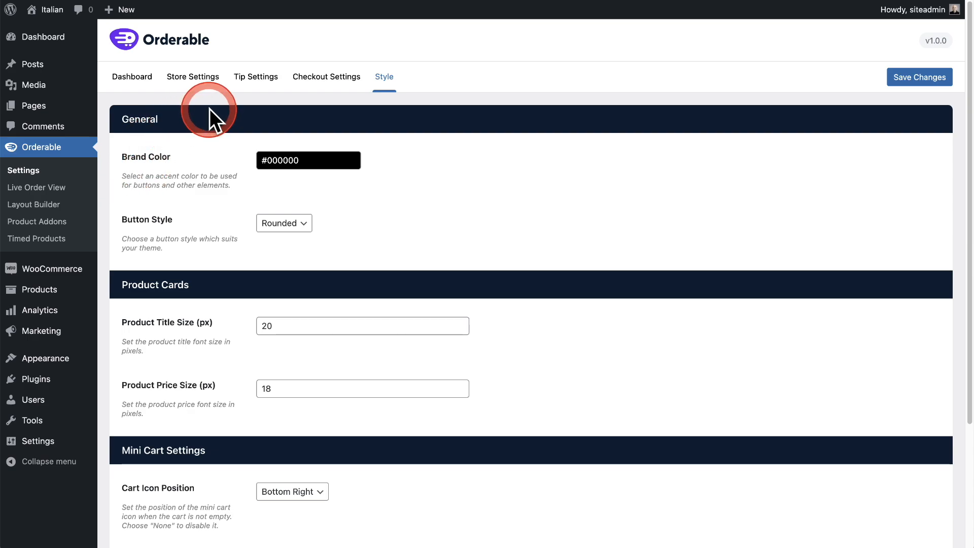
left_click(195, 80)
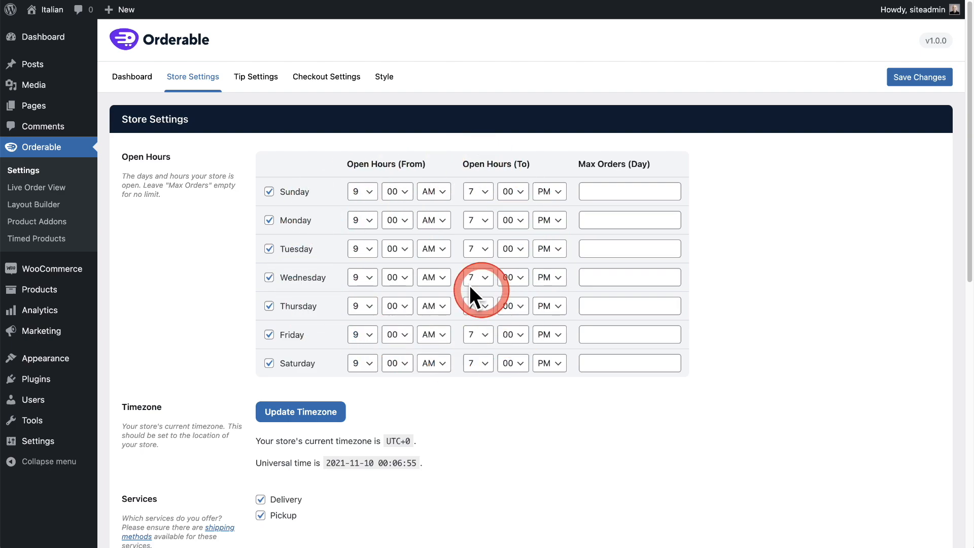
scroll(196, 257, "down", 5)
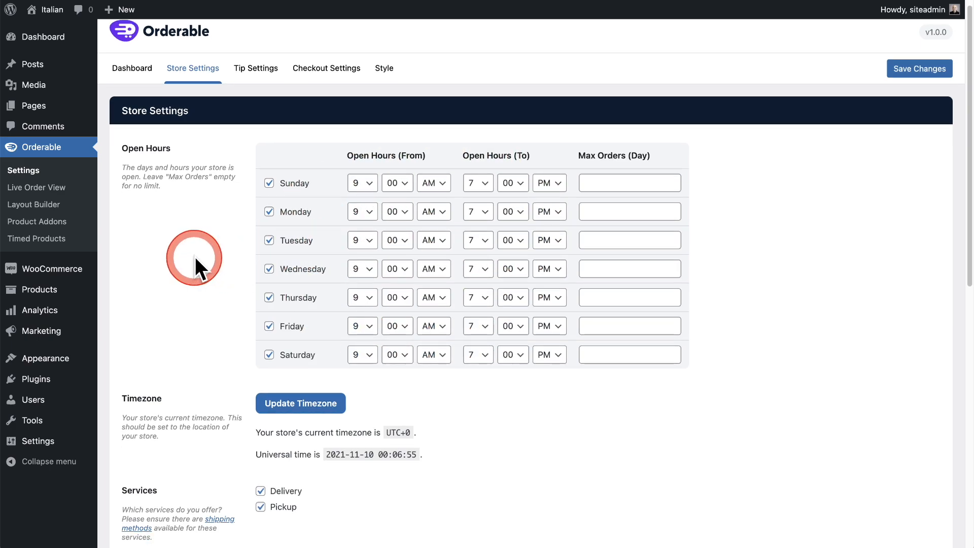
scroll(195, 256, "down", 7)
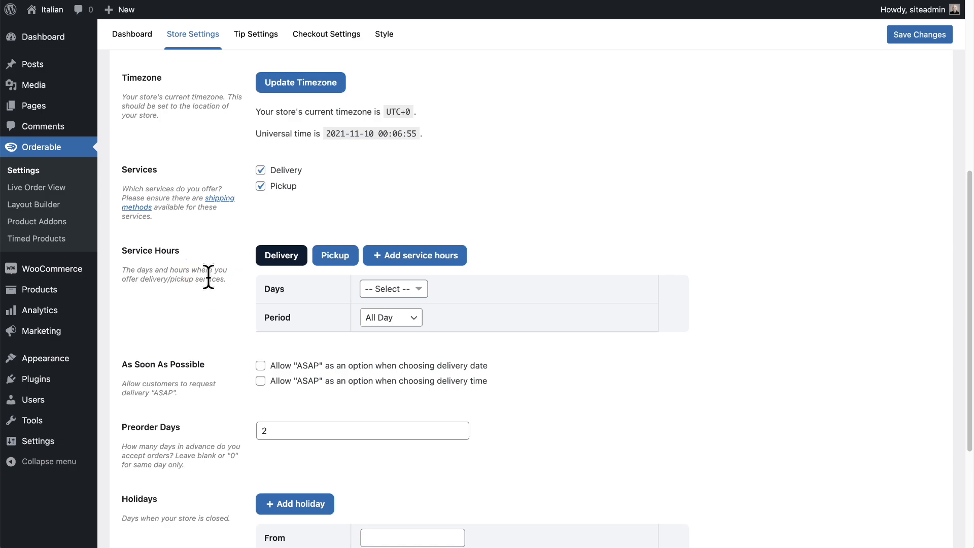
scroll(208, 277, "up", 2)
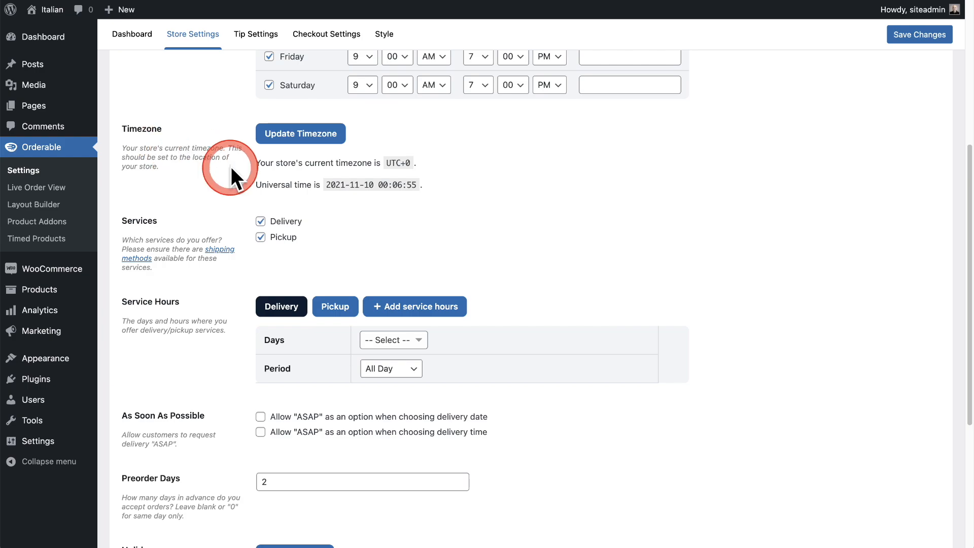
left_click_drag(386, 164, 450, 172)
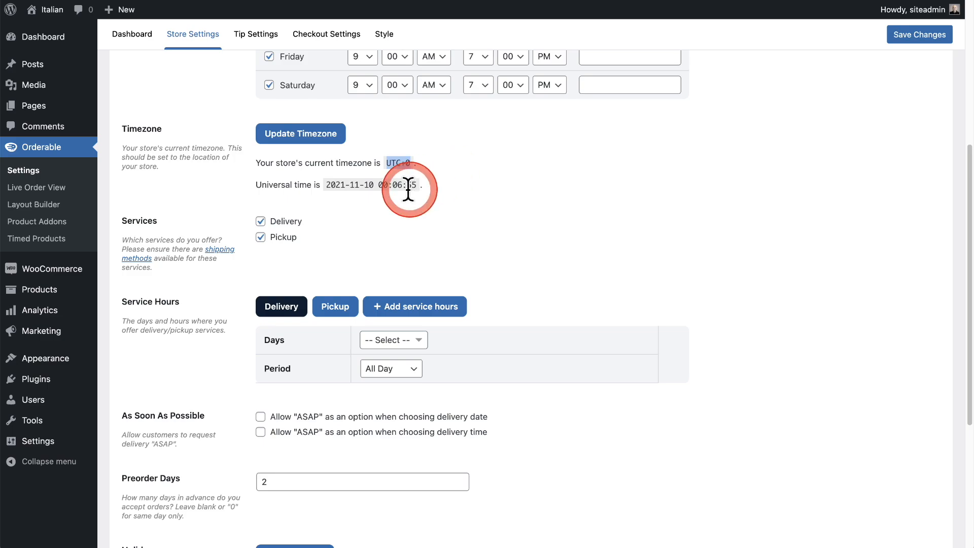
left_click_drag(374, 185, 485, 178)
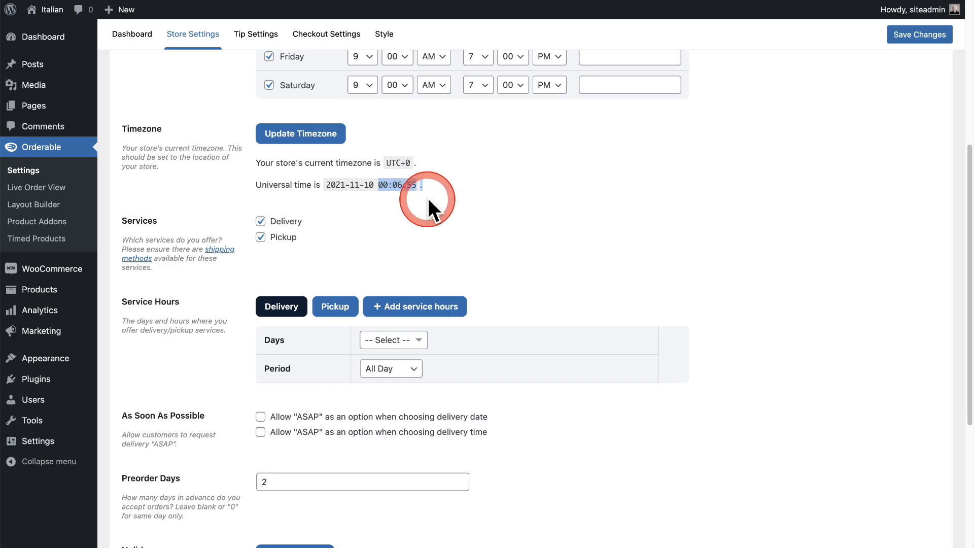
left_click_drag(428, 200, 418, 200)
Set the site timezone to Los Angeles, save the general settings, and check the timezone in Orderable's store settings.
left_click(301, 136)
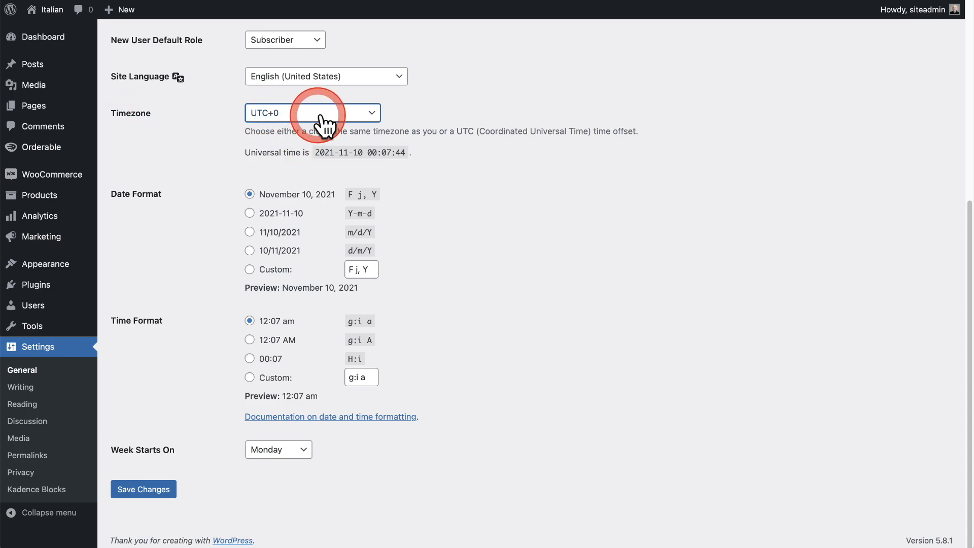
left_click(339, 125)
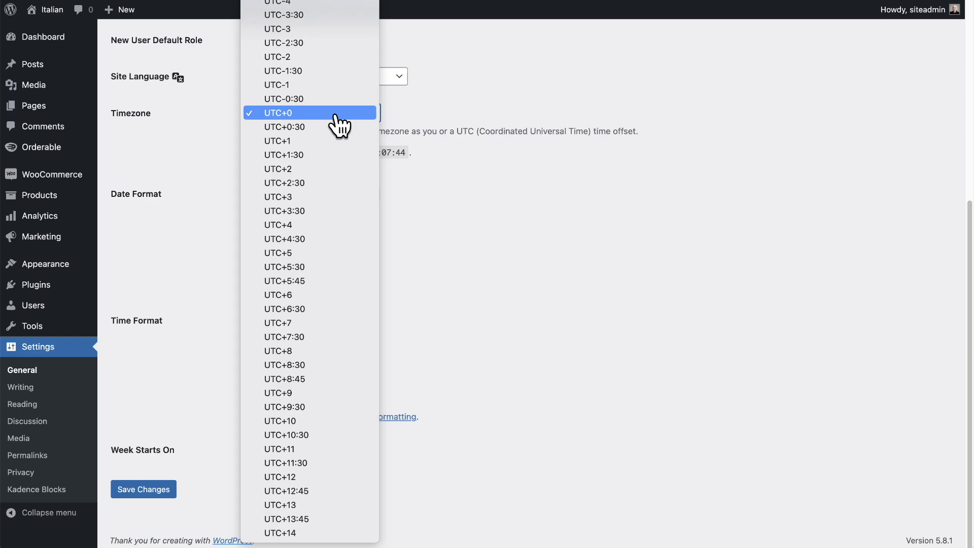
scroll(339, 125, "up", 15)
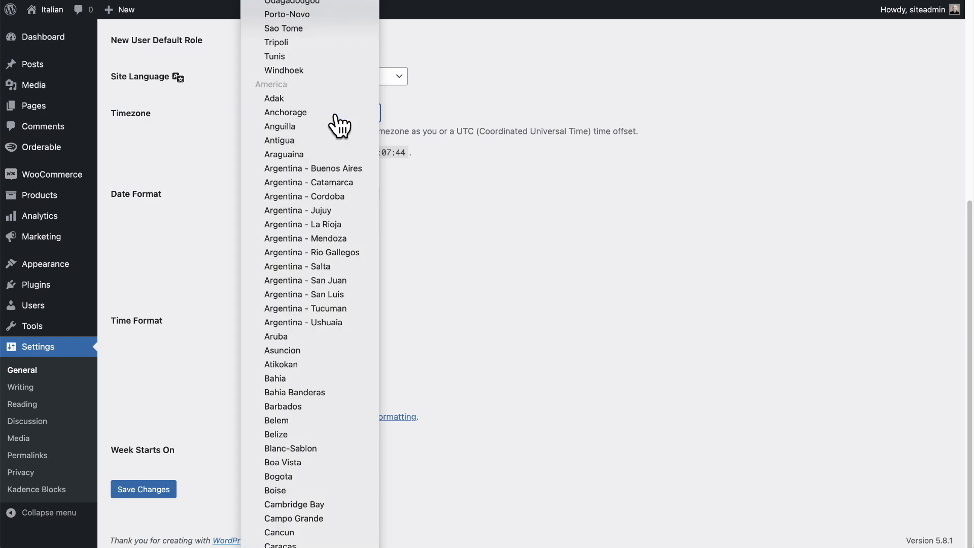
scroll(339, 124, "down", 10)
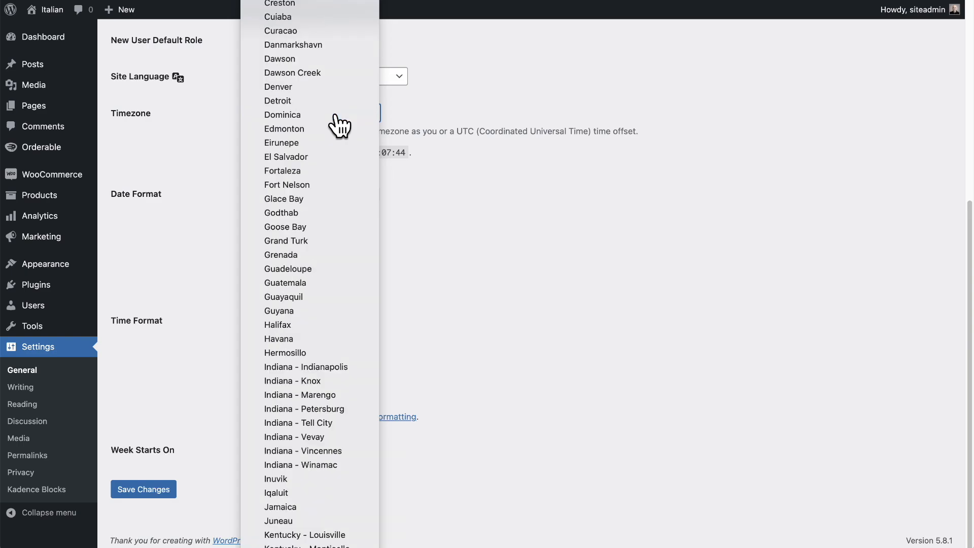
scroll(335, 117, "down", 8)
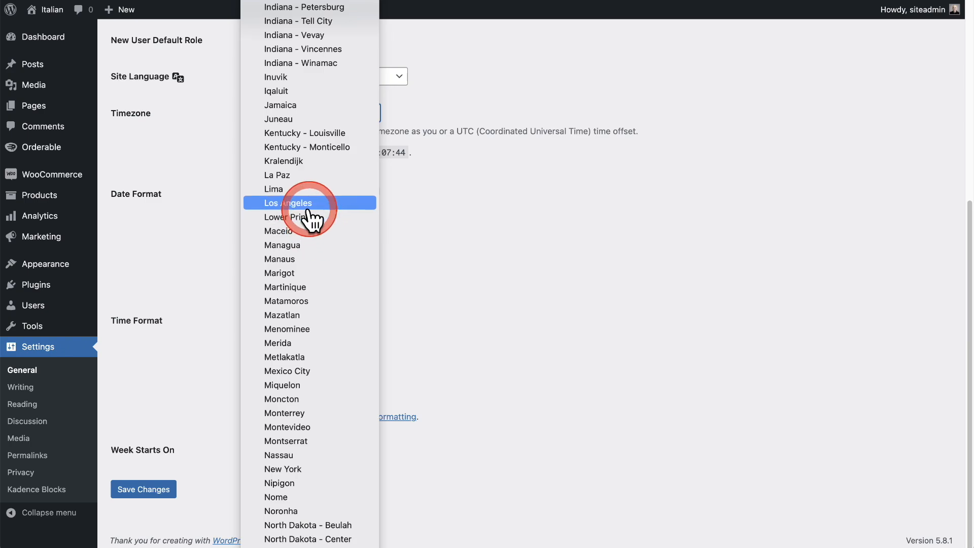
left_click(308, 204)
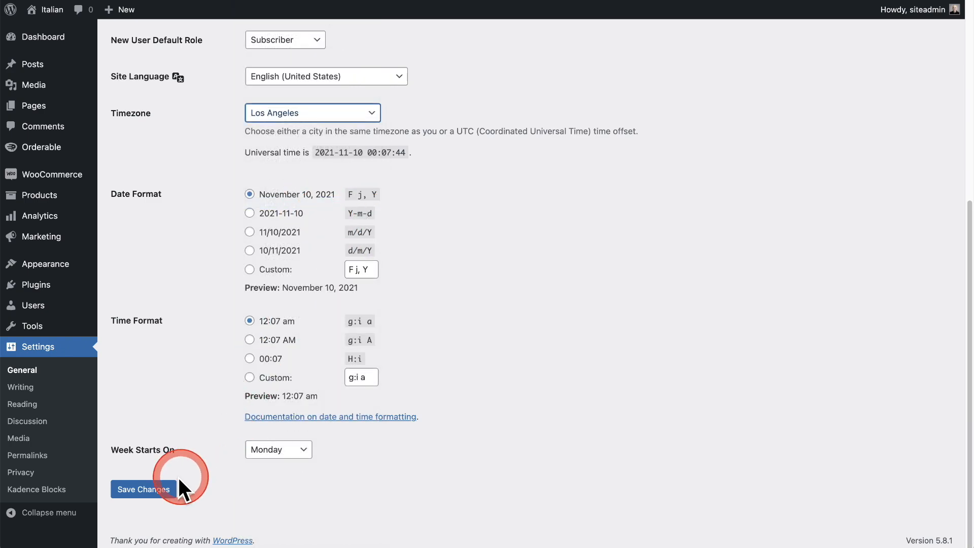
left_click(159, 492)
scroll(184, 322, "down", 3)
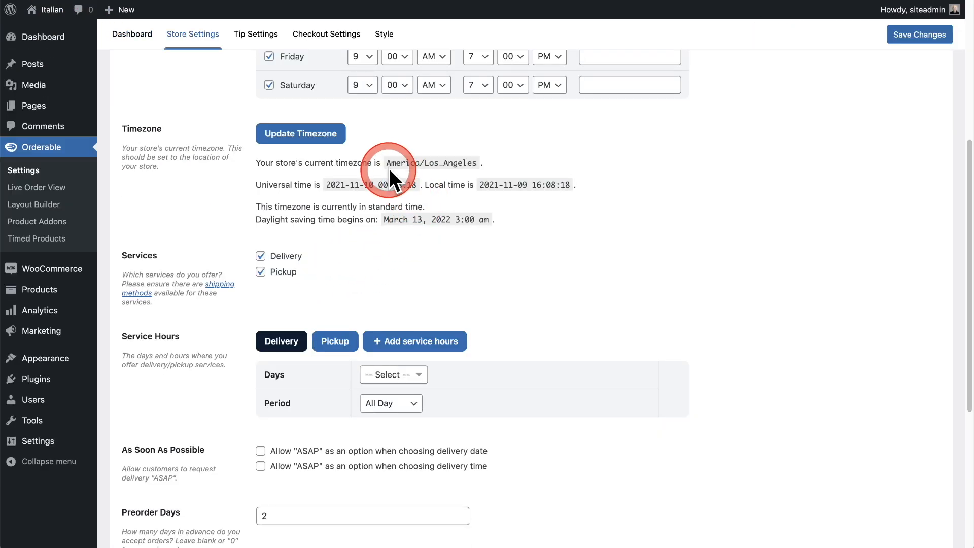
left_click_drag(386, 163, 516, 166)
left_click(547, 227)
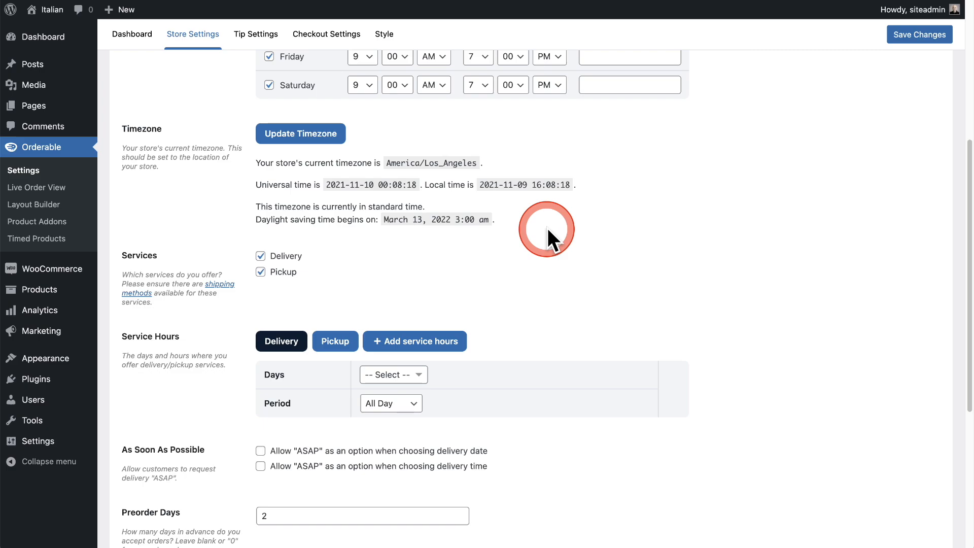
Set the delivery service hours to cover all seven days, Sunday through Saturday.
scroll(546, 228, "down", 5)
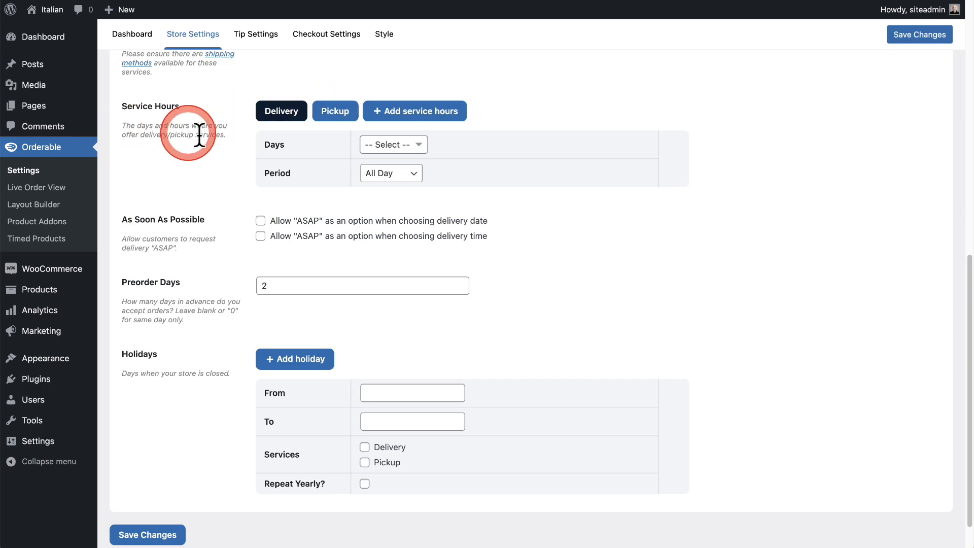
left_click(400, 146)
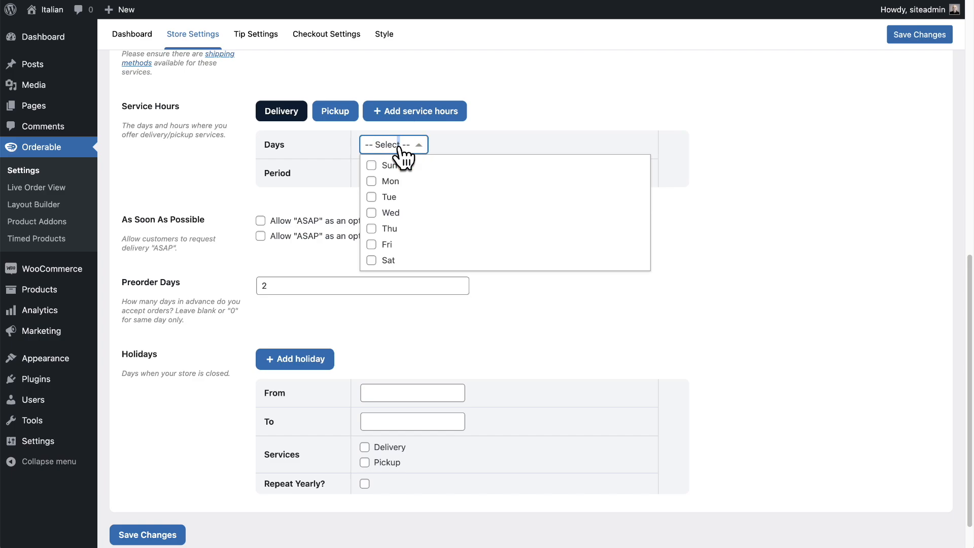
left_click(395, 165)
left_click(379, 181)
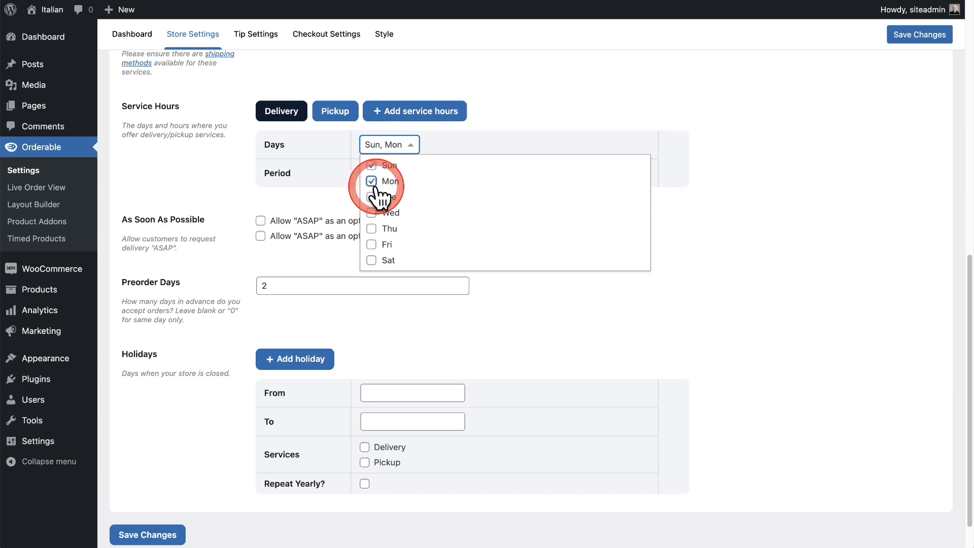
left_click(378, 197)
left_click(376, 212)
left_click(377, 228)
left_click(375, 244)
left_click(373, 261)
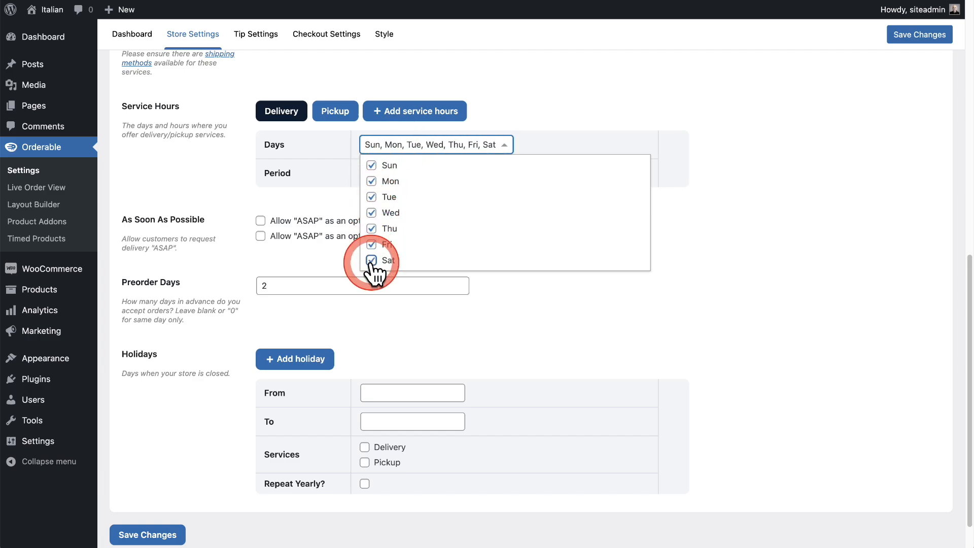
left_click(220, 169)
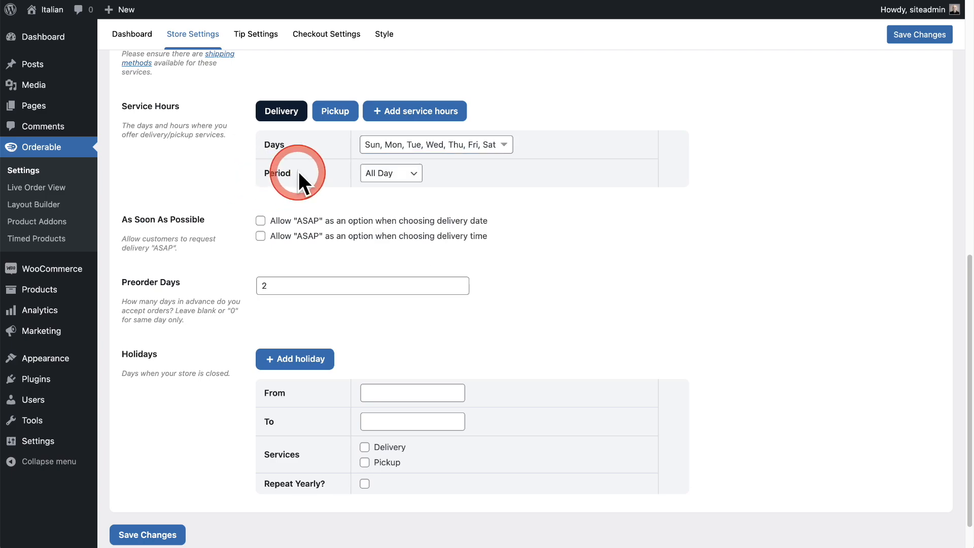
Switch the delivery service period to Time Slots, with hours from 12:00 PM to 8:00 PM.
left_click(411, 173)
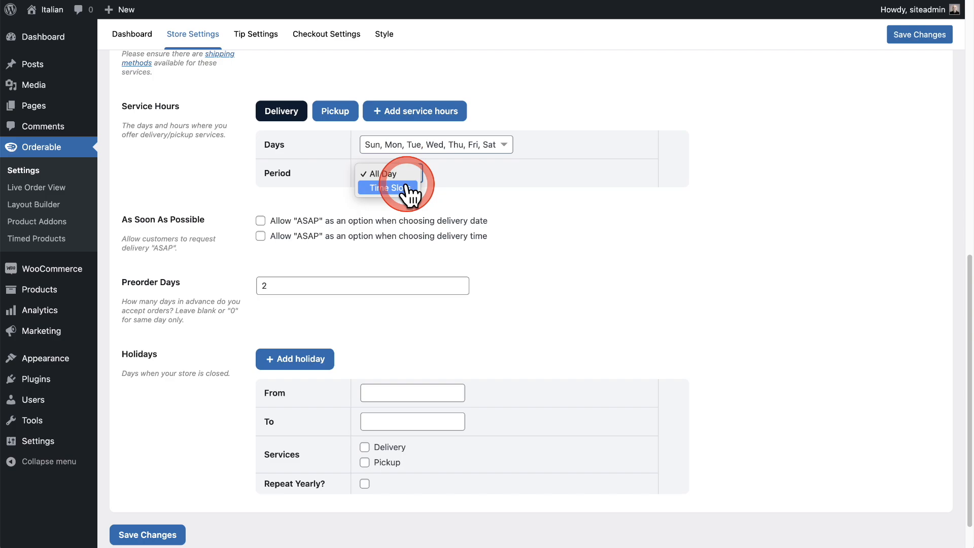
left_click(401, 187)
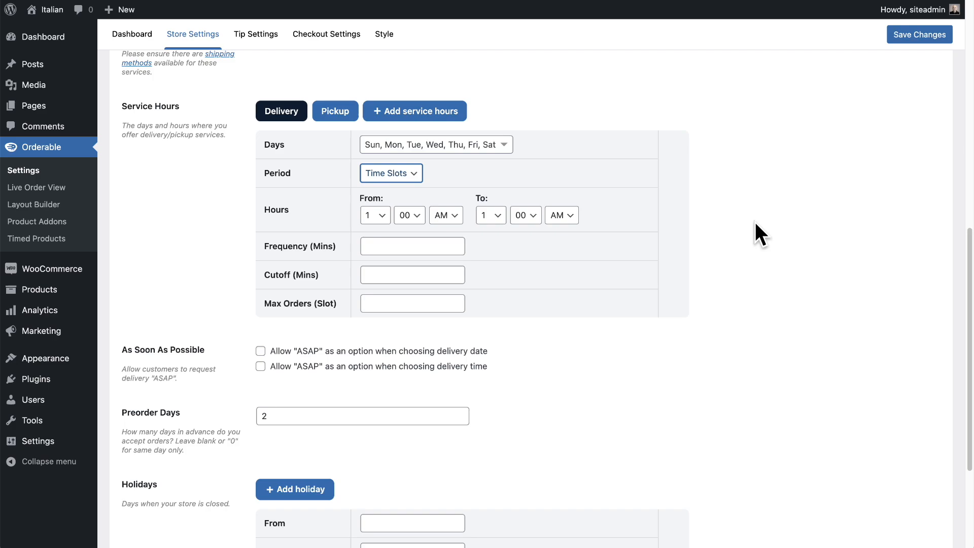
left_click(386, 217)
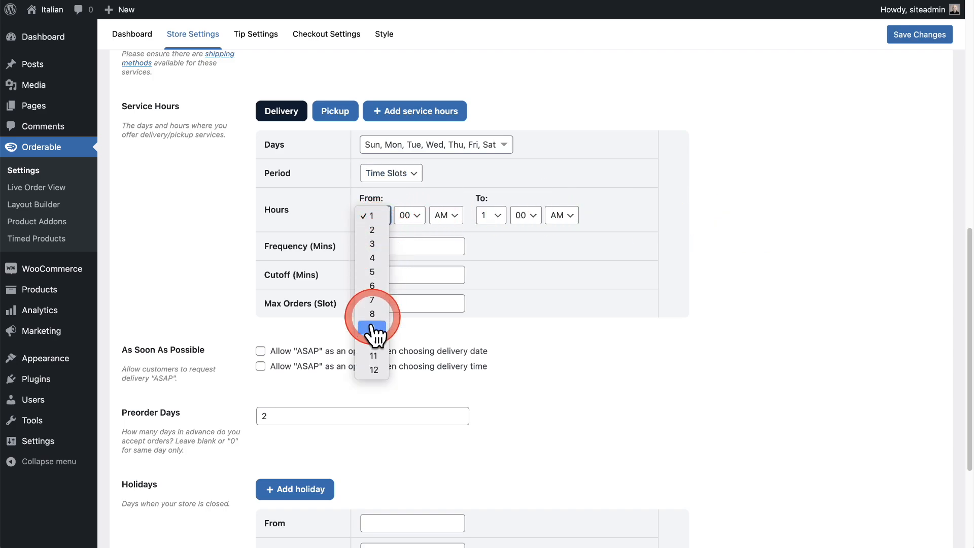
left_click(376, 367)
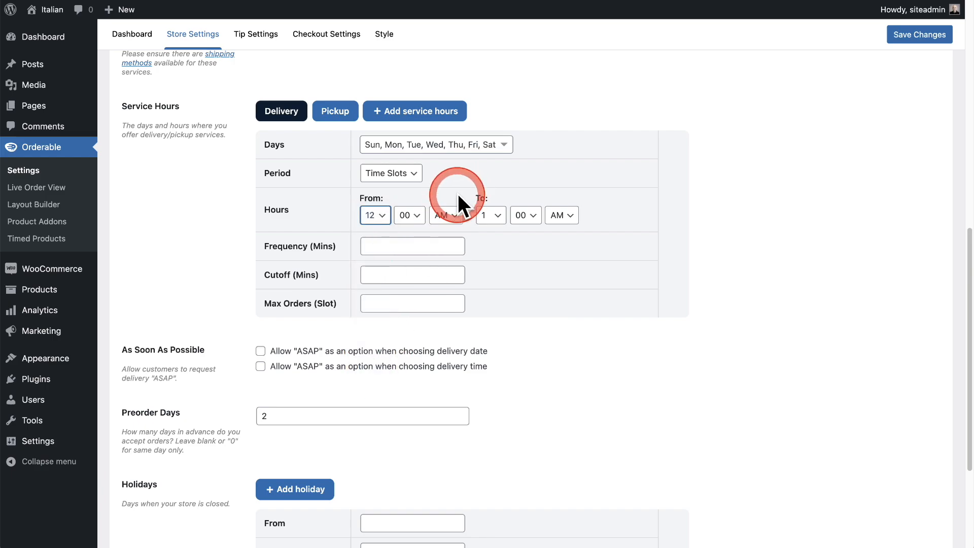
left_click(445, 218)
left_click(445, 232)
left_click(489, 219)
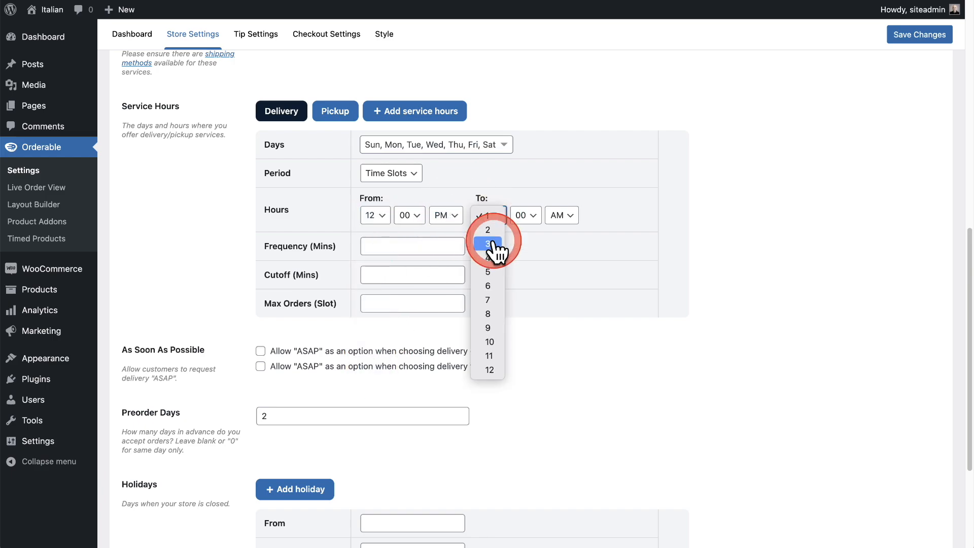
left_click(488, 313)
left_click(563, 217)
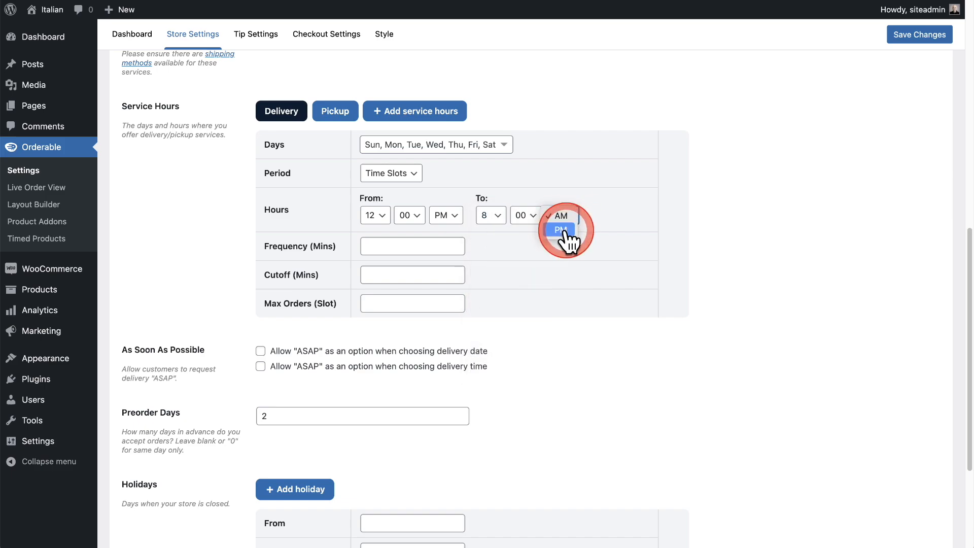
left_click(564, 231)
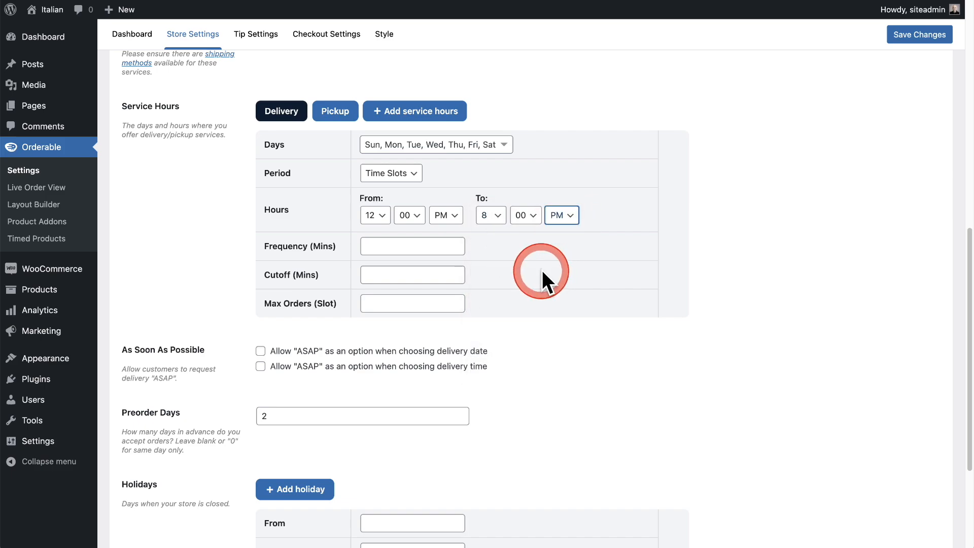
left_click(673, 232)
Set the delivery time slots to a 20-minute frequency, a 10-minute cutoff and a maximum of 5 orders per slot.
scroll(676, 230, "up", 1)
scroll(677, 230, "up", 10)
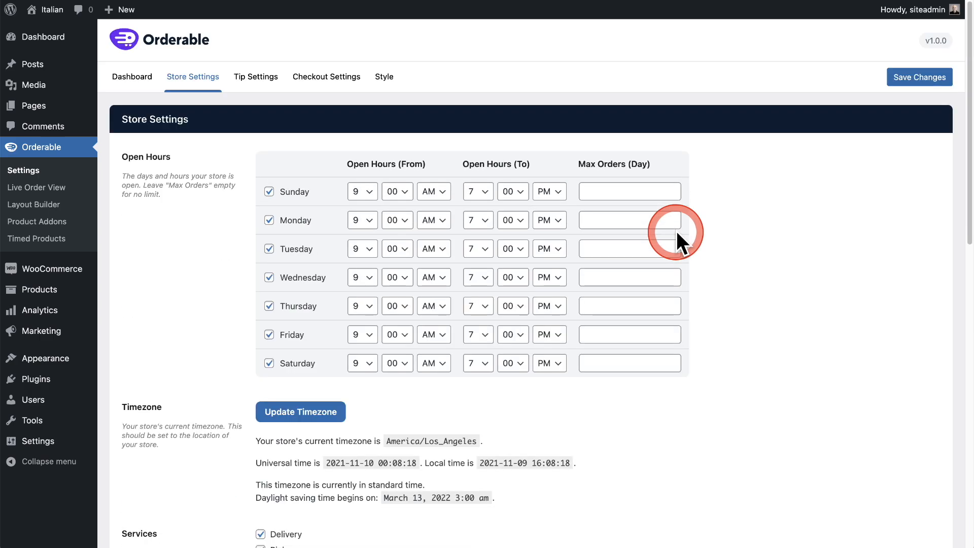
scroll(459, 295, "down", 4)
scroll(464, 296, "down", 10)
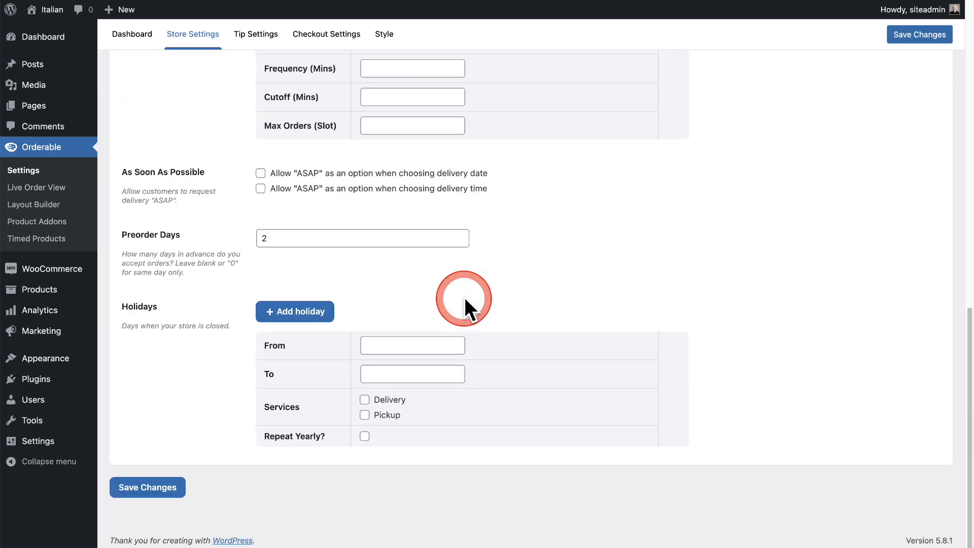
scroll(465, 297, "up", 5)
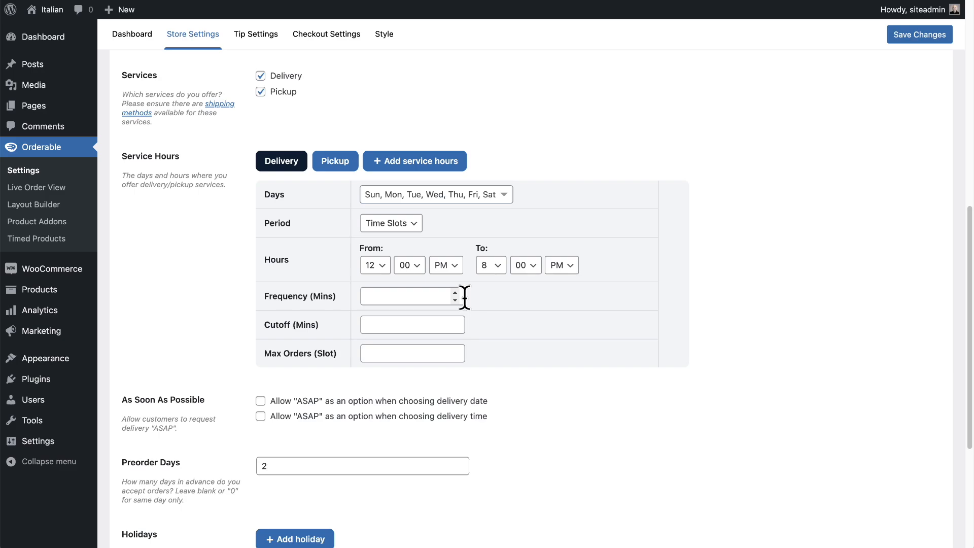
left_click(437, 298)
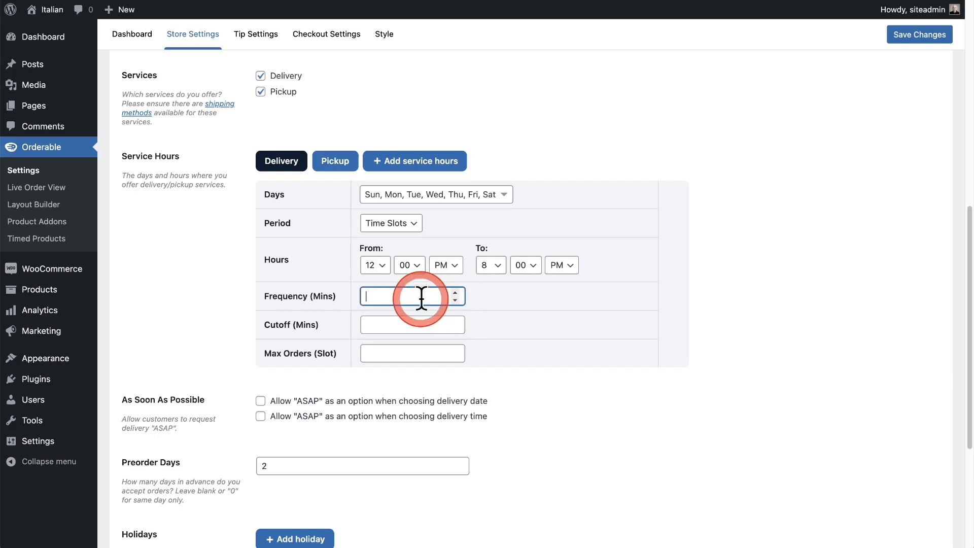
type("20")
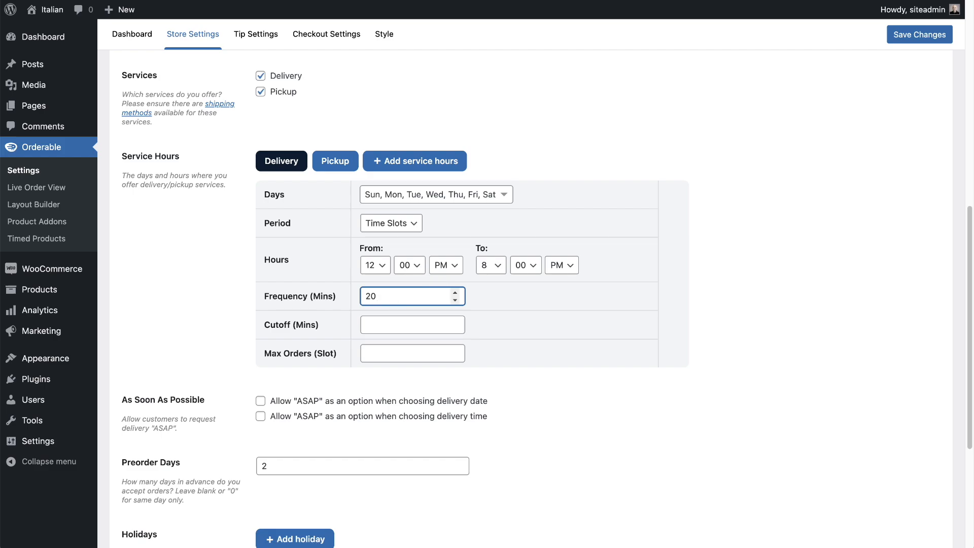
left_click(402, 325)
type("10")
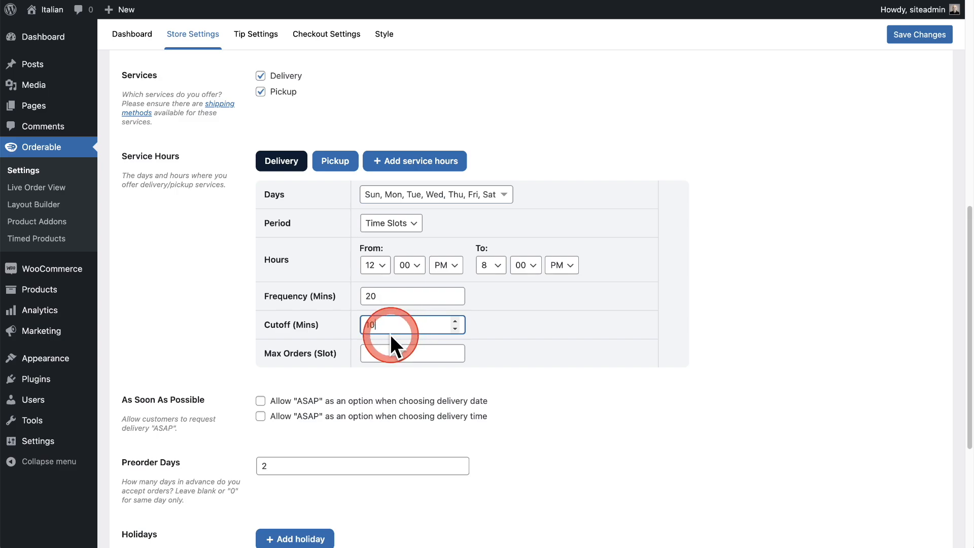
left_click(388, 354)
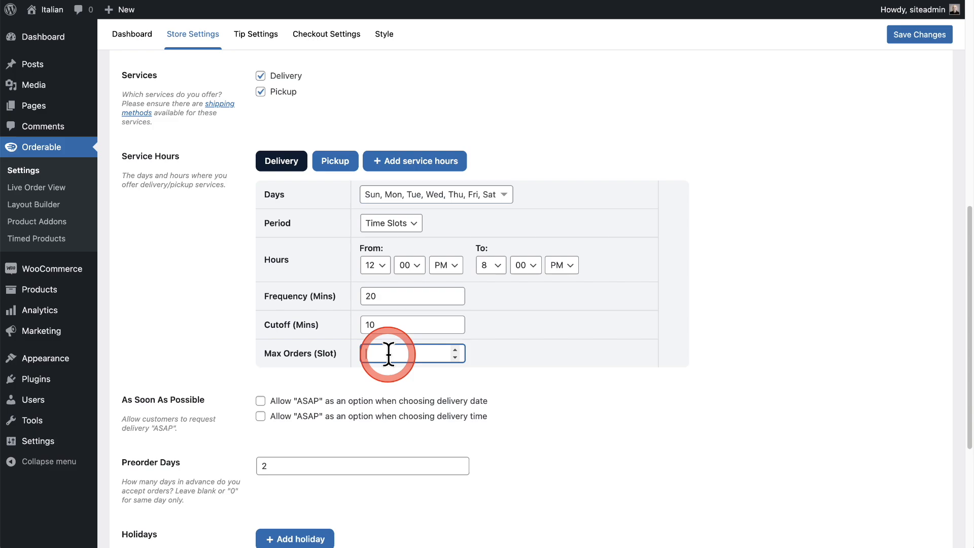
type("5")
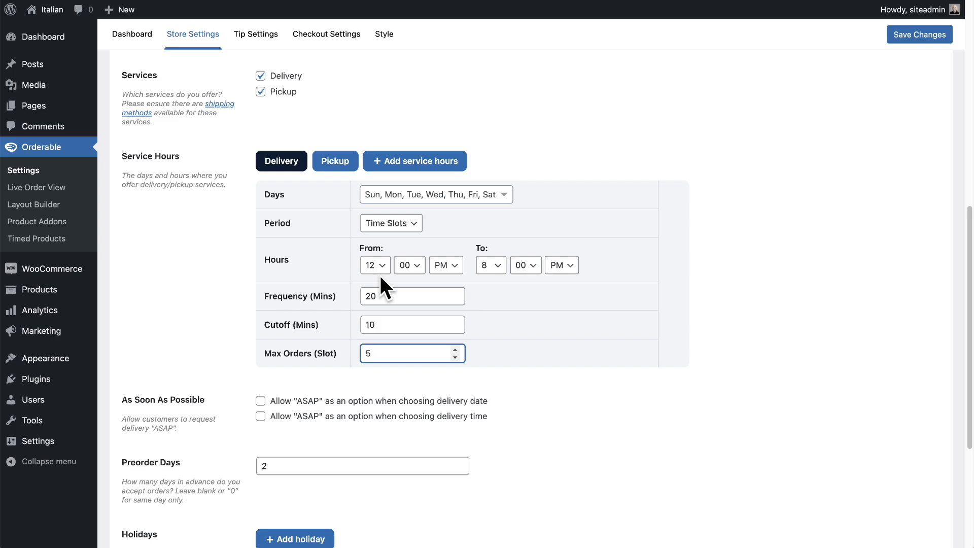
Allow "ASAP" as an option for both the delivery date and the delivery time.
scroll(222, 282, "down", 3)
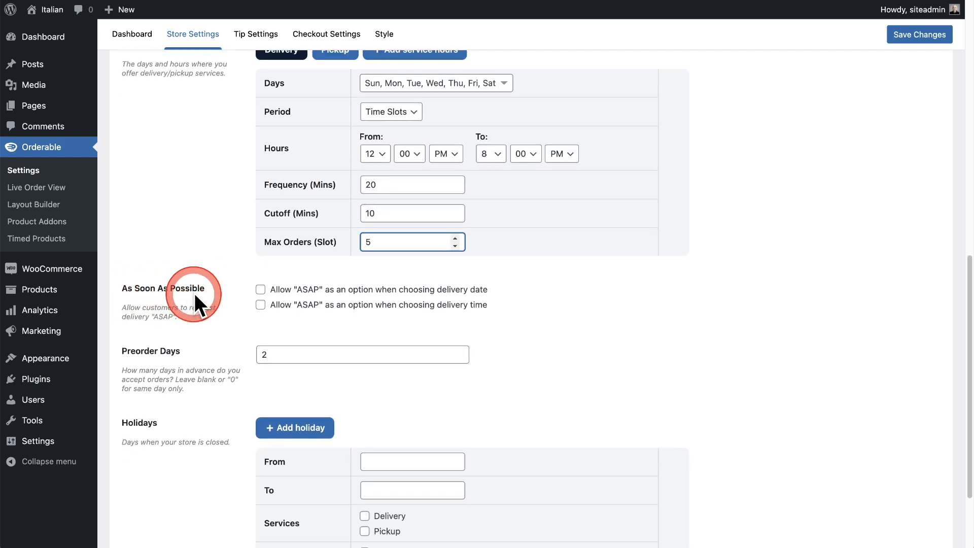
left_click(260, 290)
left_click(260, 304)
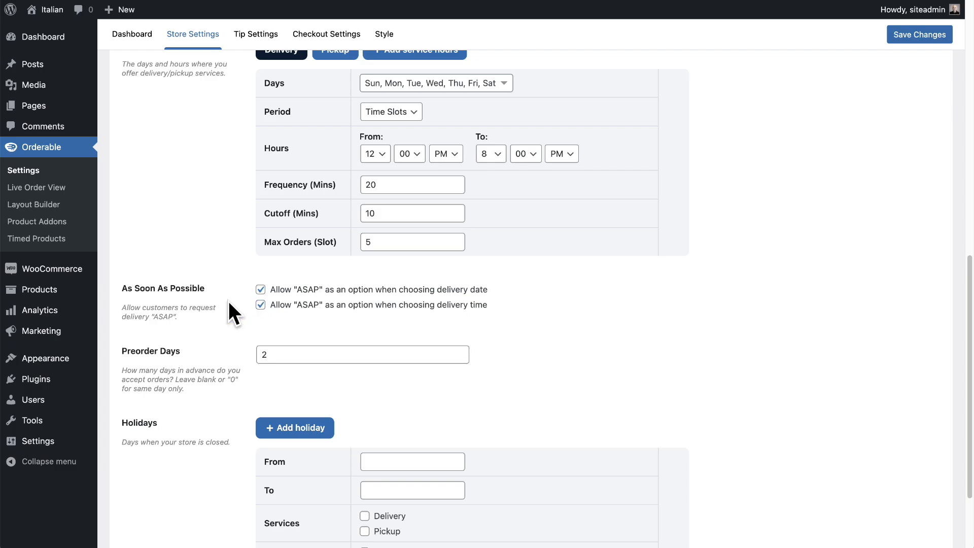
scroll(228, 300, "down", 3)
left_click(171, 246)
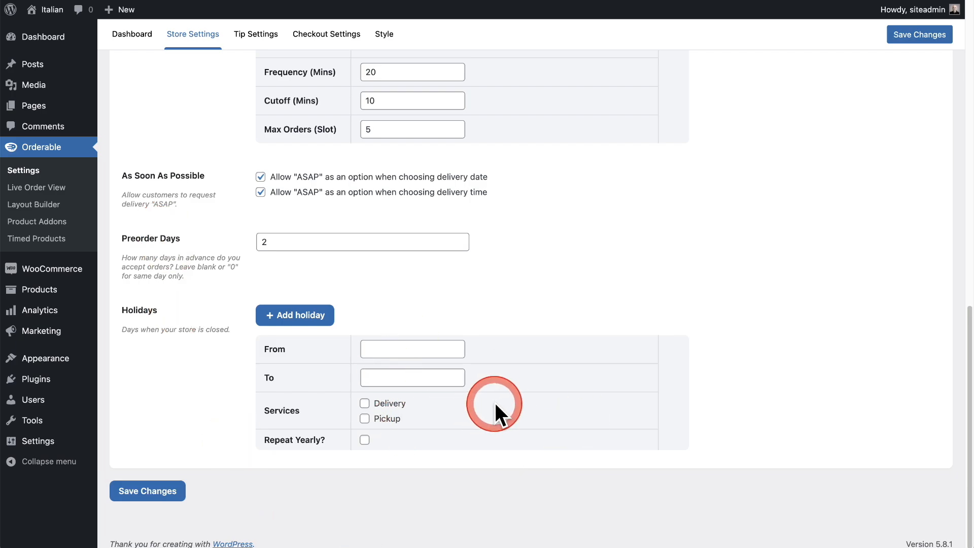
Keep the pickup service hours the same as the delivery service hours and save the store settings.
scroll(495, 404, "up", 3)
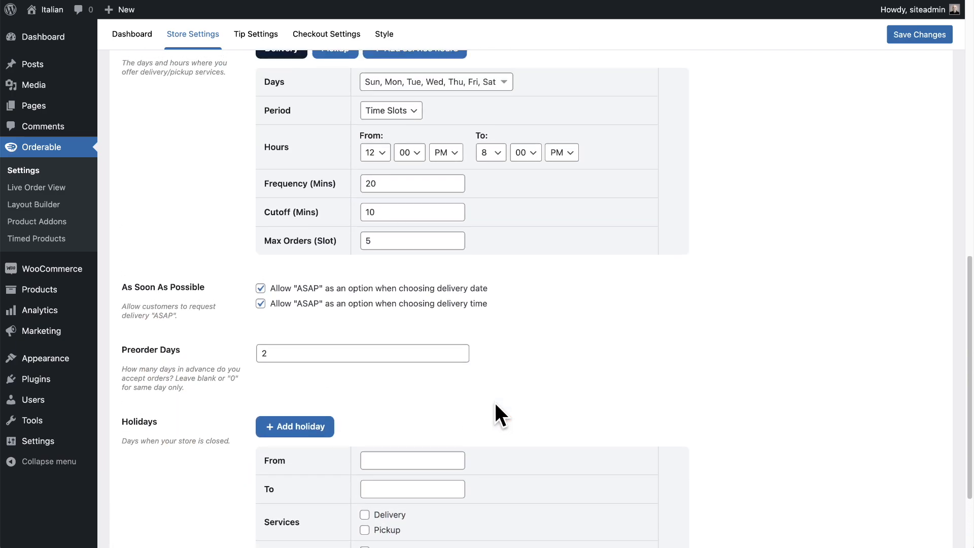
scroll(494, 401, "down", 3)
scroll(485, 363, "up", 6)
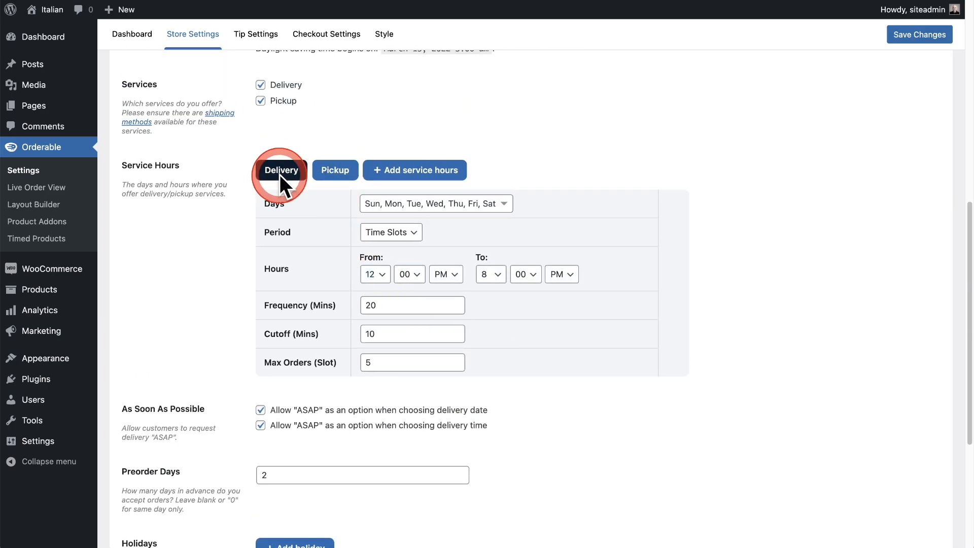
left_click(336, 171)
left_click(285, 171)
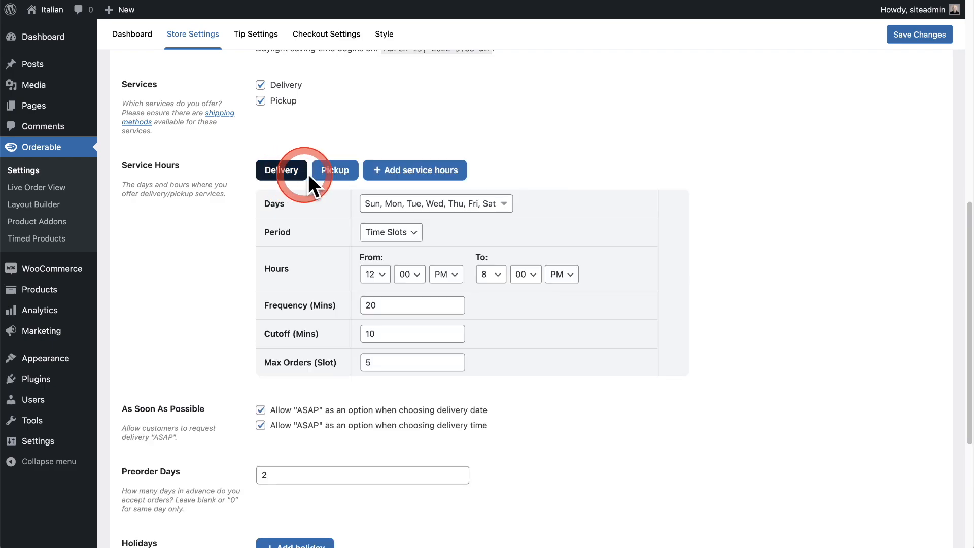
left_click(336, 171)
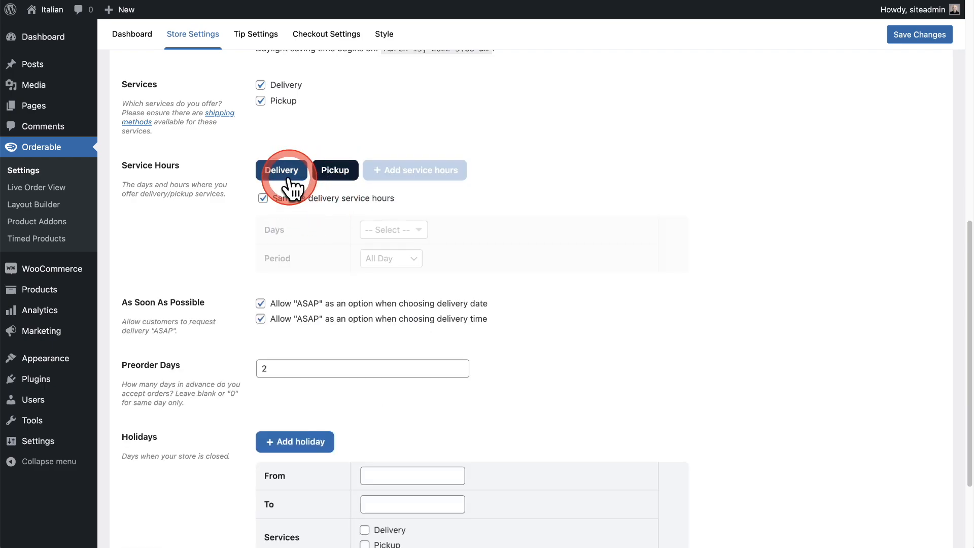
left_click(263, 198)
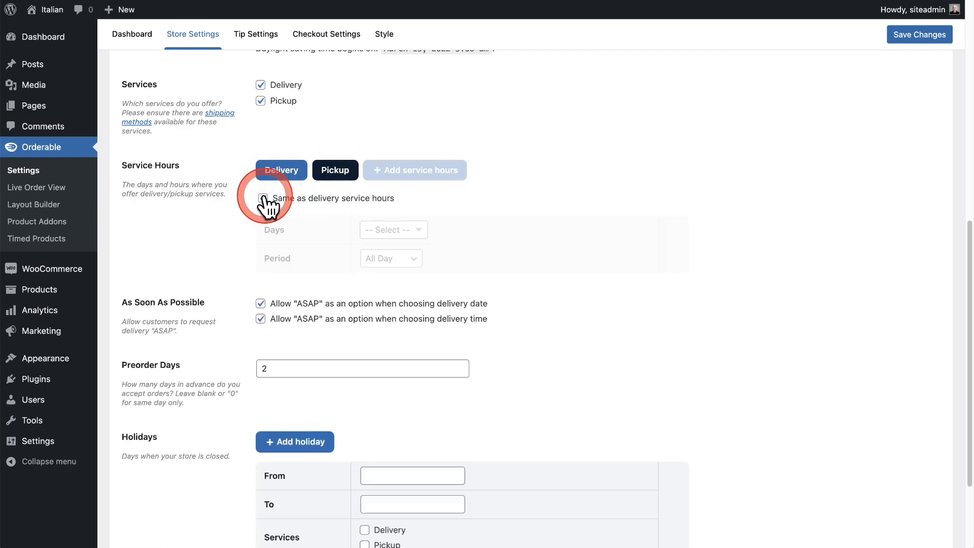
left_click(267, 200)
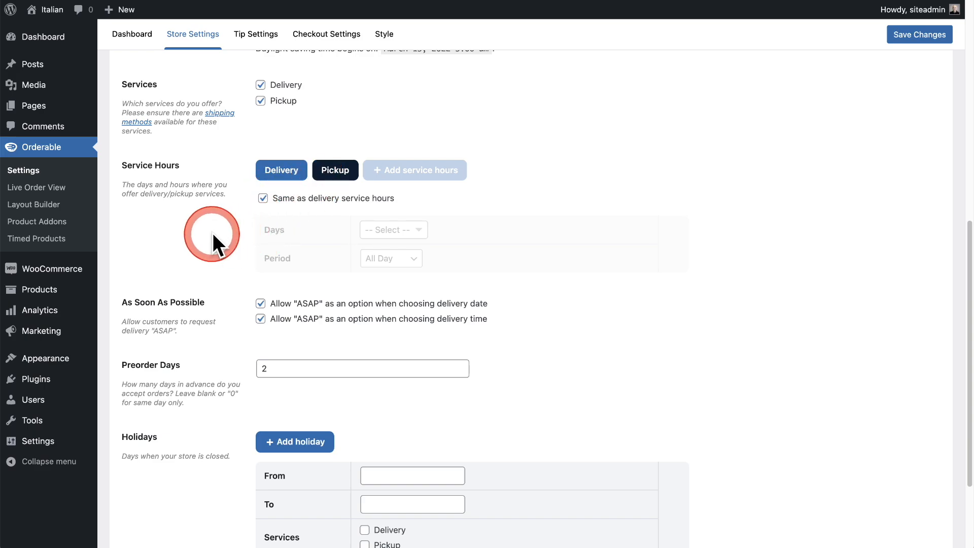
scroll(212, 234, "down", 3)
left_click(154, 490)
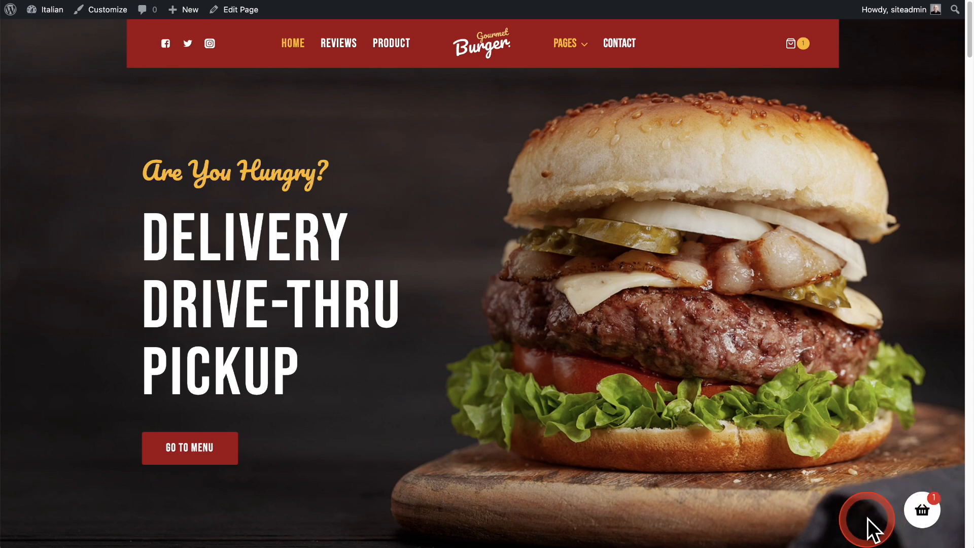
Open the mini cart on the restaurant's home page and proceed to checkout.
left_click(922, 512)
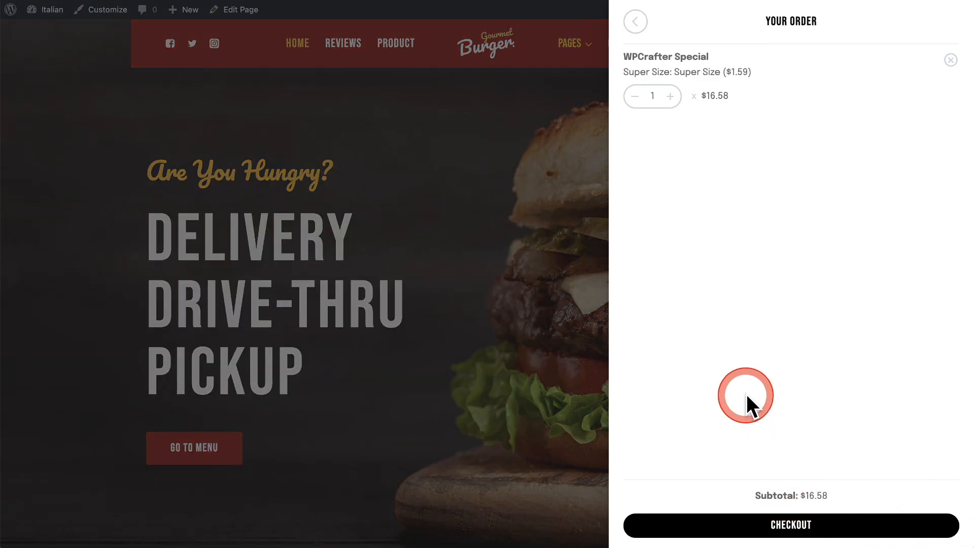
left_click(793, 528)
scroll(458, 325, "down", 4)
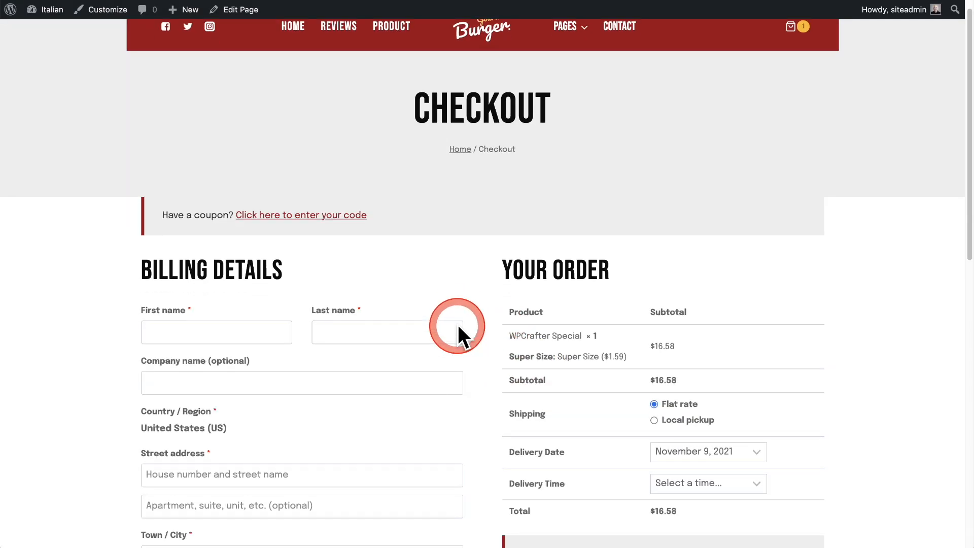
scroll(458, 324, "down", 1)
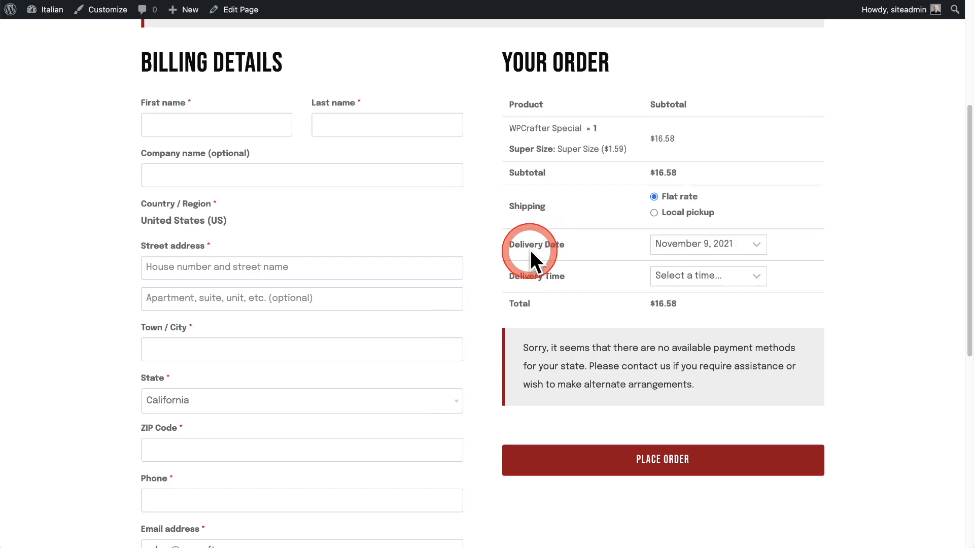
Test the checkout's delivery date with As soon as possible and November 9, 2021, and review the selectable delivery times.
left_click(685, 247)
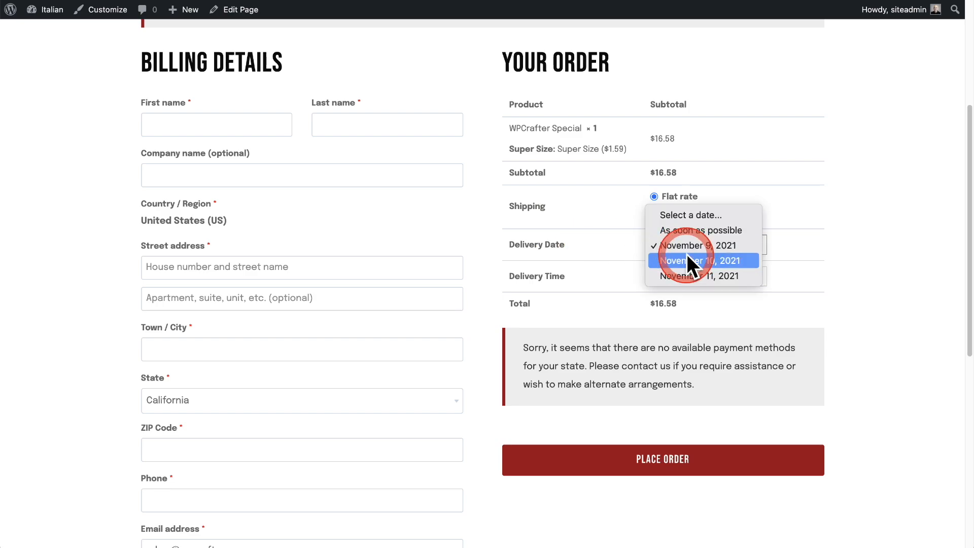
left_click(681, 228)
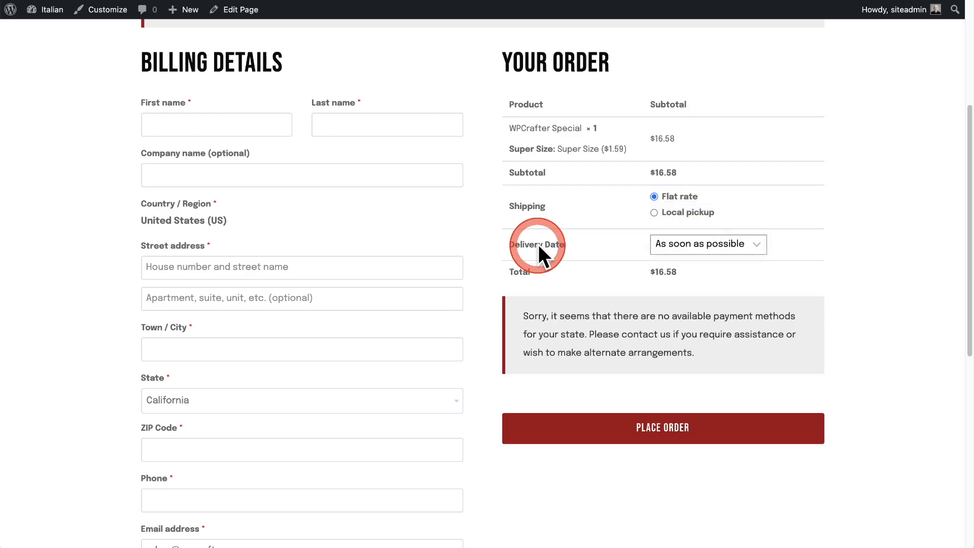
left_click(685, 247)
left_click(690, 259)
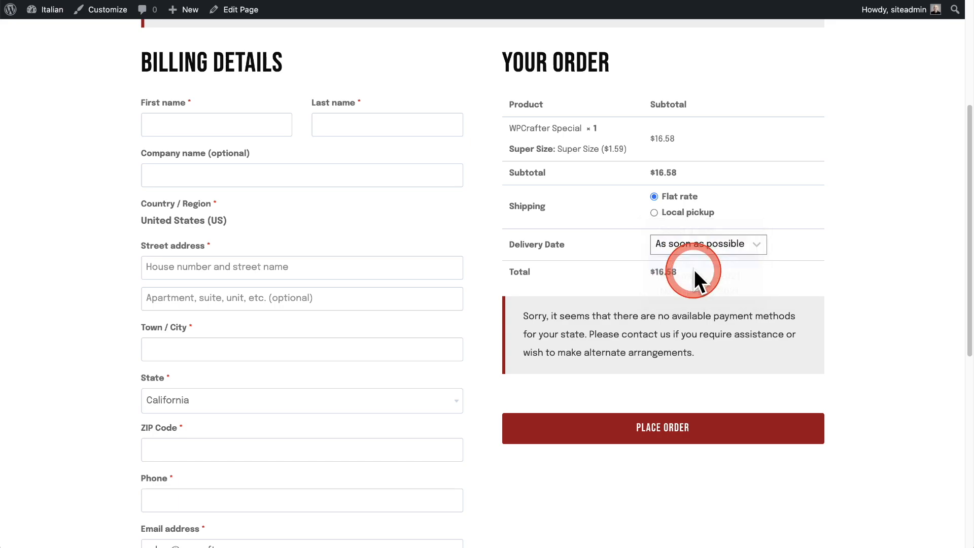
left_click(696, 274)
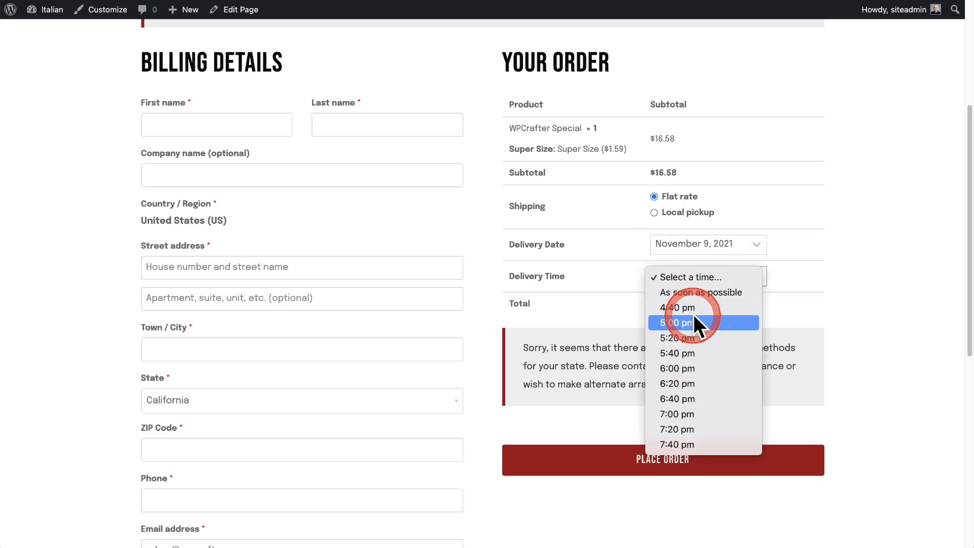
left_click(615, 290)
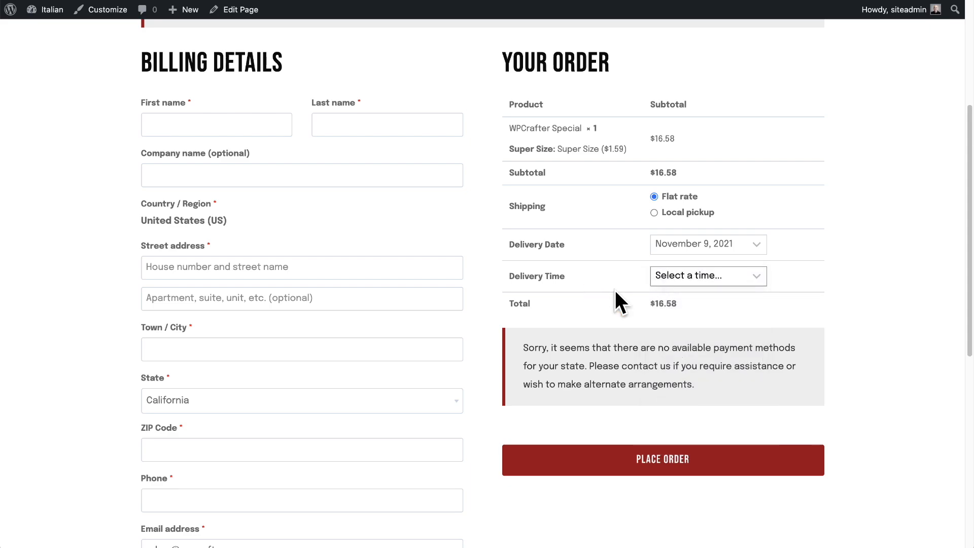
scroll(615, 290, "up", 5)
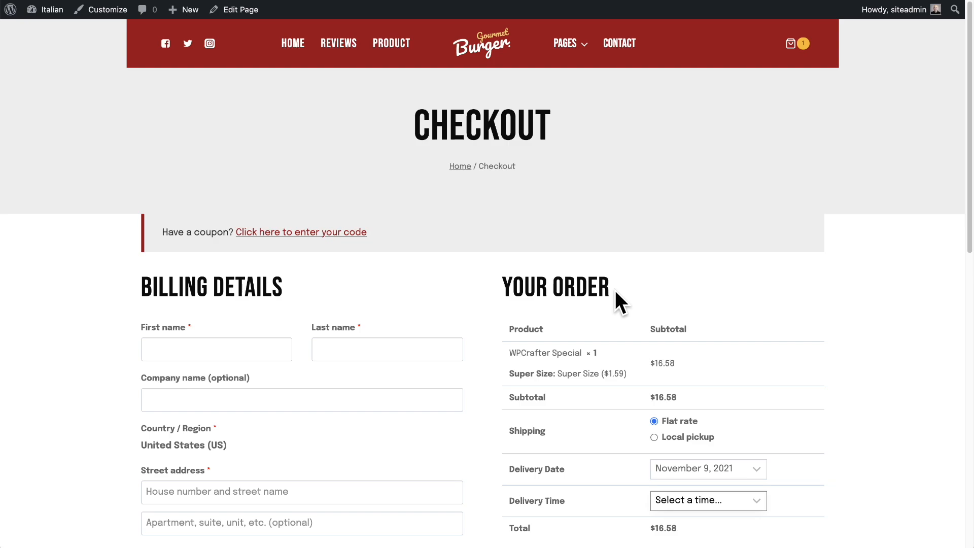
left_click(861, 220)
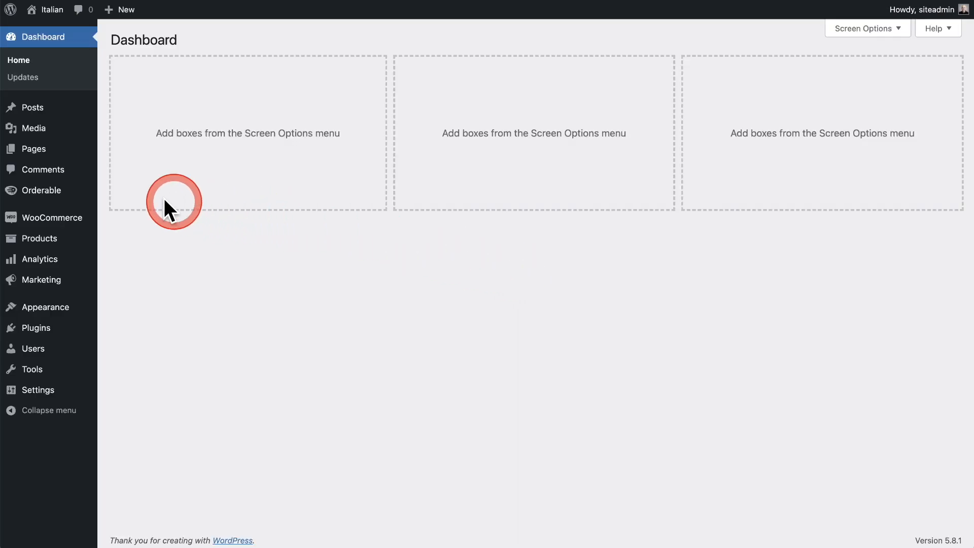
Enable Override existing checkout and Show Logo in Orderable's checkout settings.
left_click(70, 198)
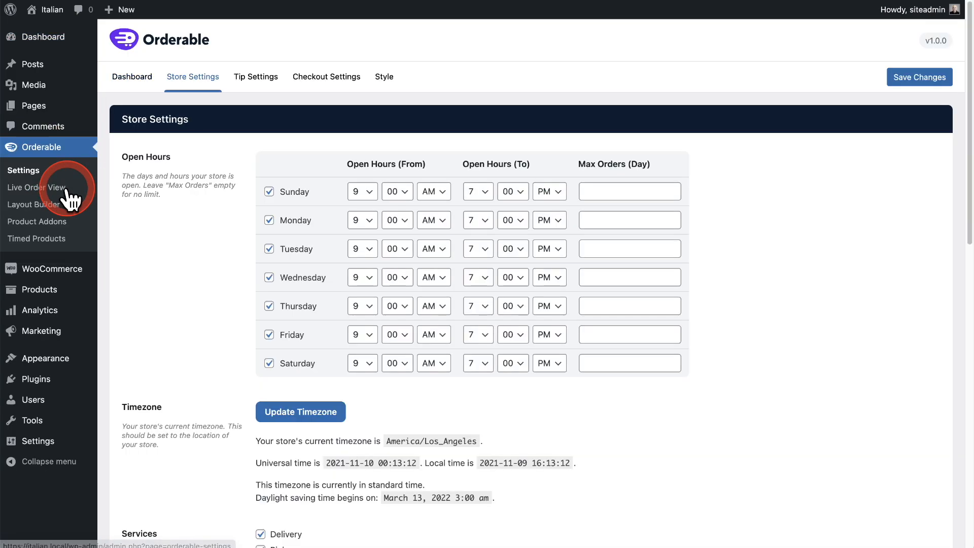
left_click(309, 84)
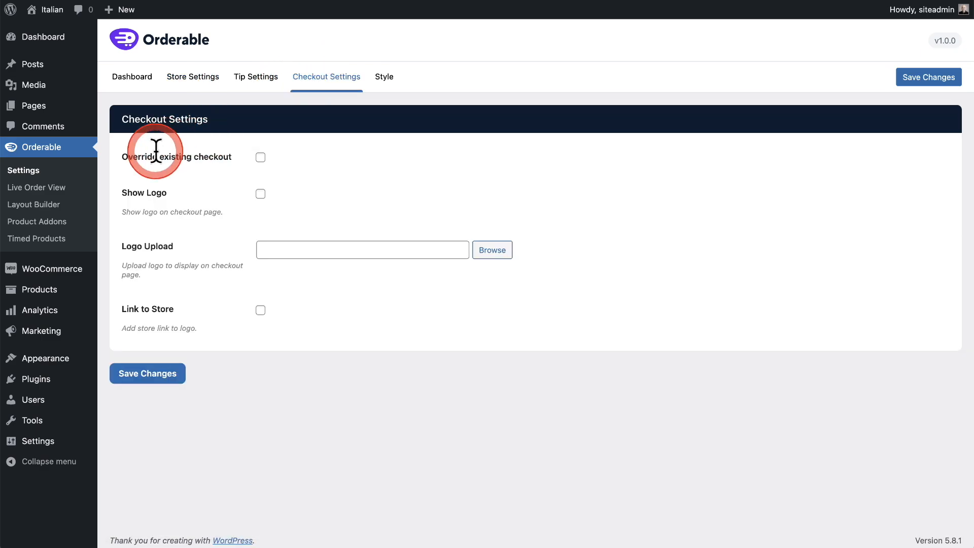
left_click(260, 157)
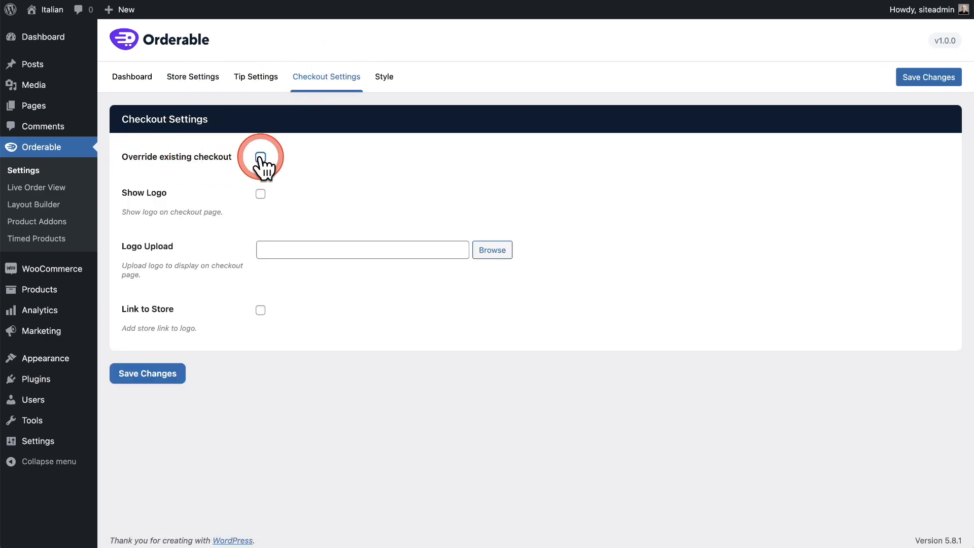
left_click(260, 194)
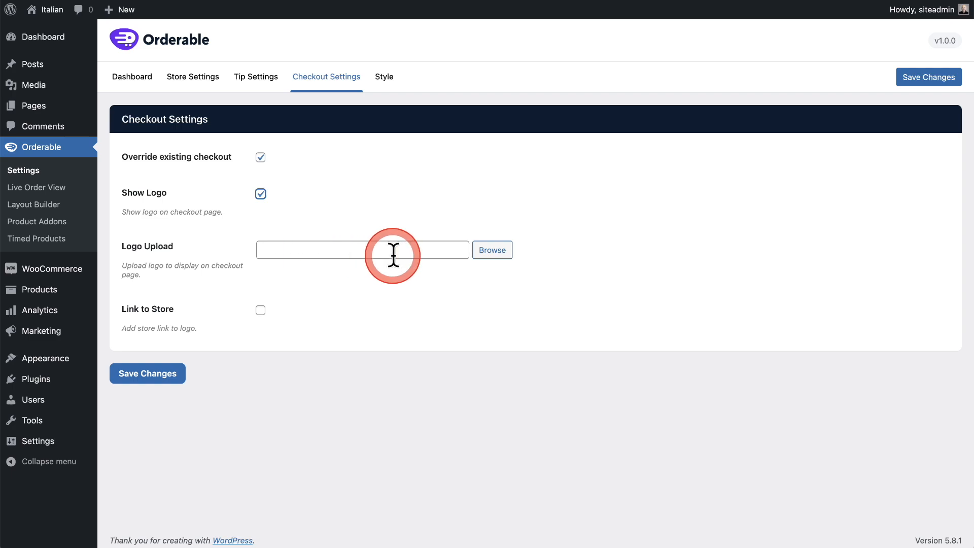
Set logo_burg.png from the media library as the checkout logo and save the checkout settings.
left_click(488, 252)
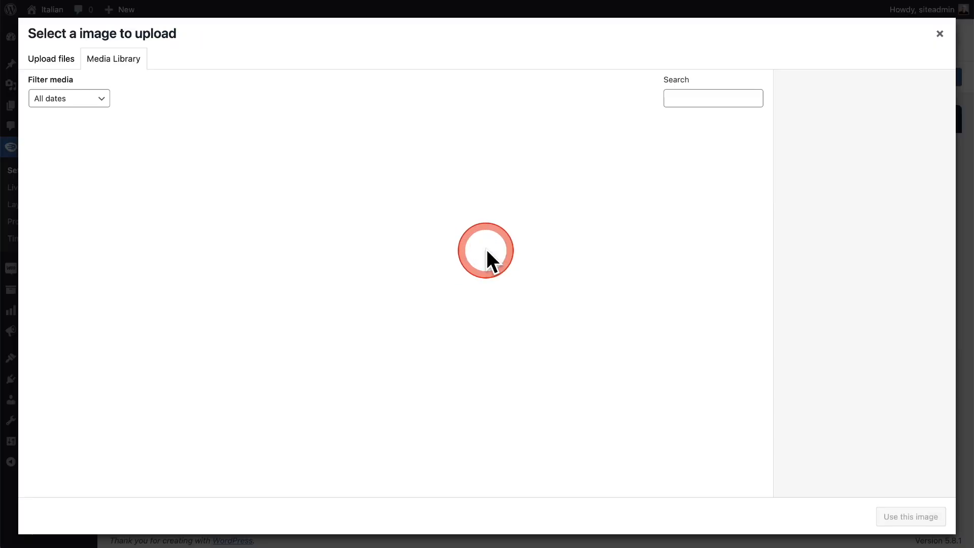
scroll(487, 257, "down", 15)
left_click(360, 413)
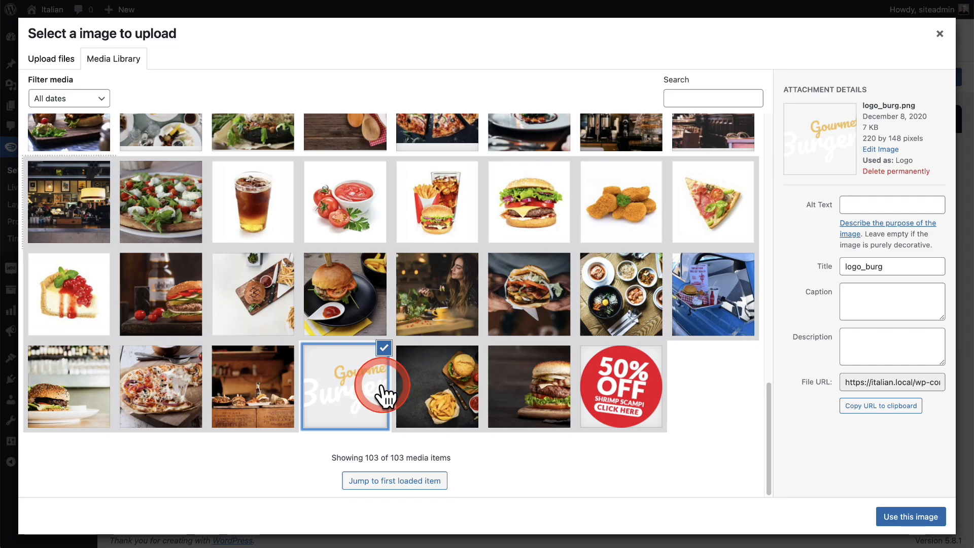
left_click(898, 517)
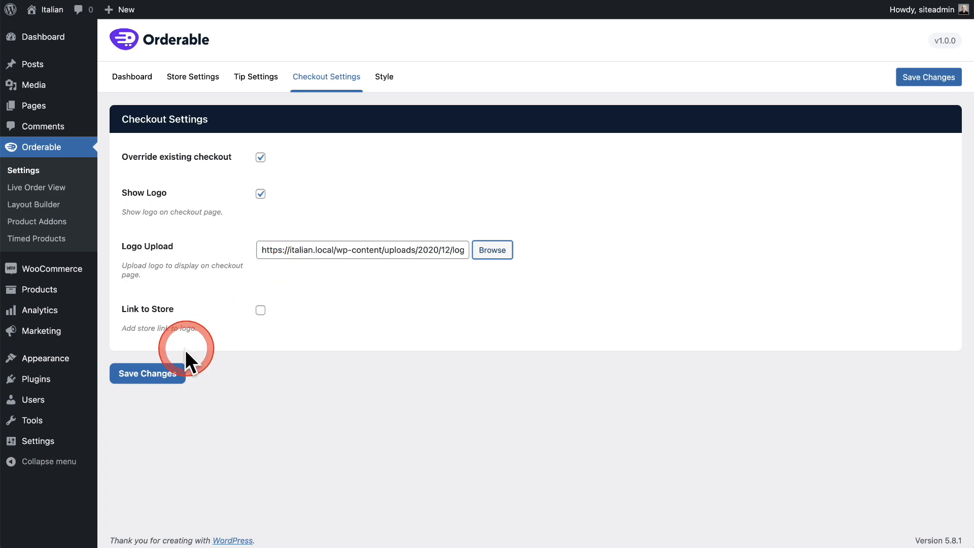
left_click(173, 374)
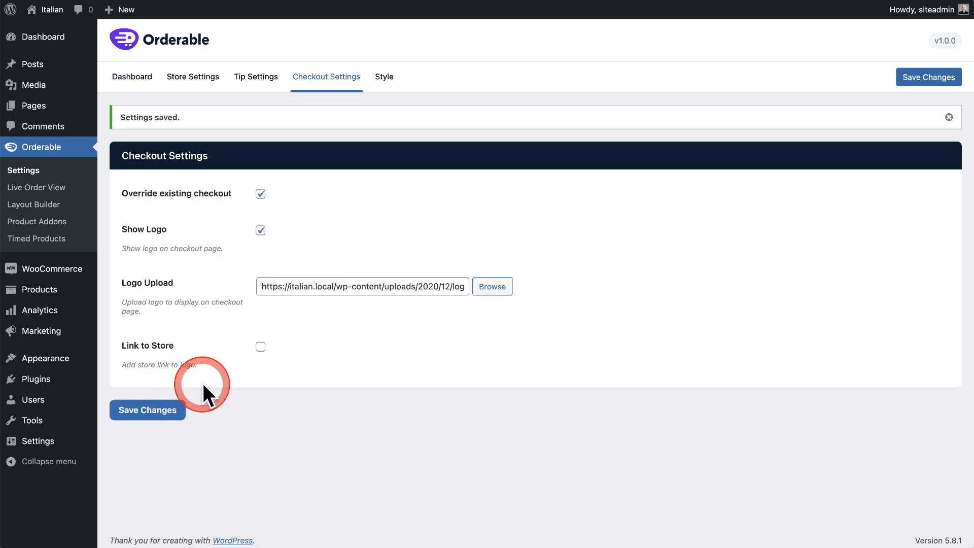
Reload the checkout page and review its new layout with Local pickup chosen as the shipping method.
left_click(832, 0)
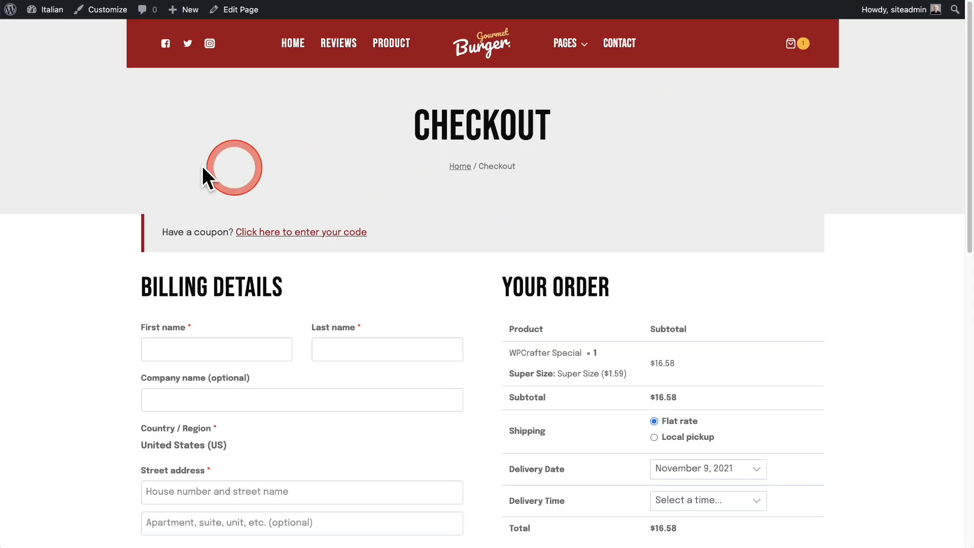
left_click(55, 4)
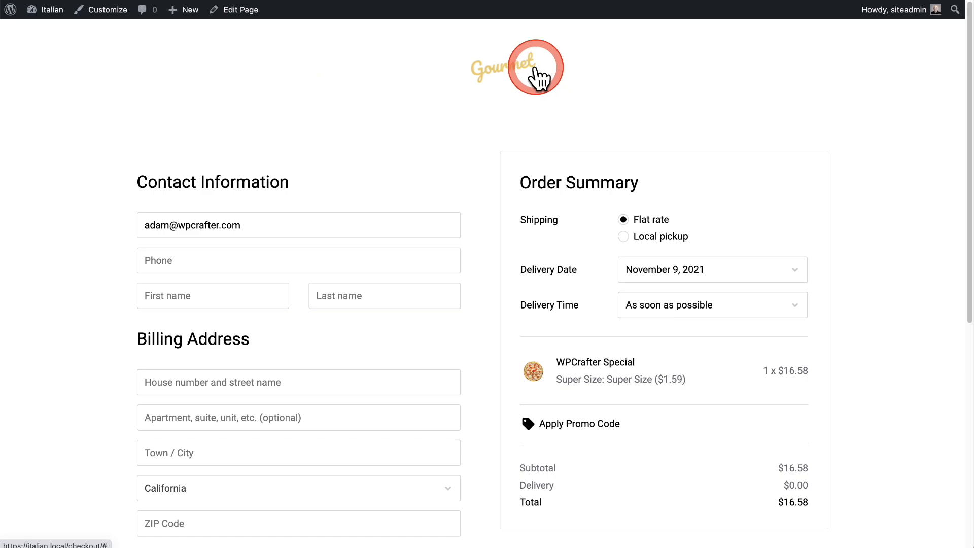
scroll(482, 119, "down", 2)
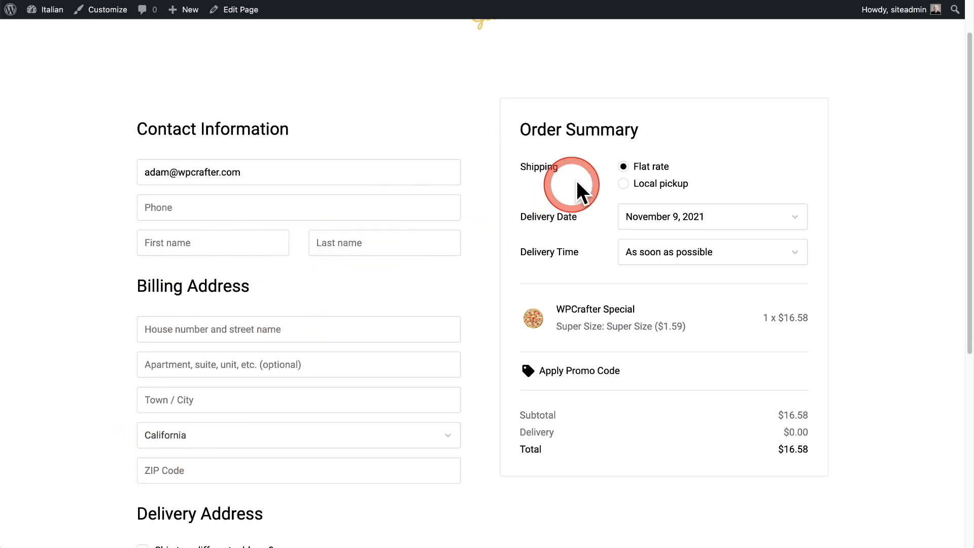
left_click(624, 183)
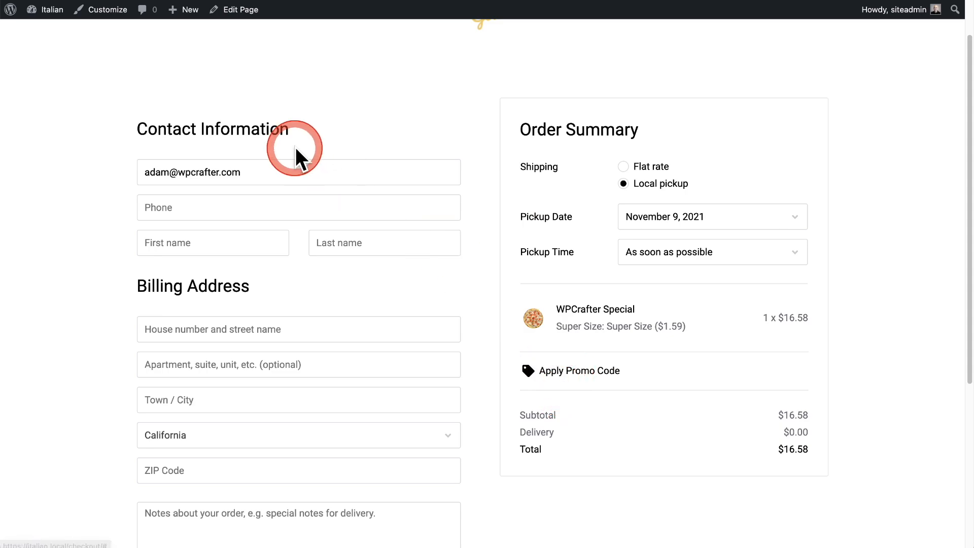
scroll(628, 376, "down", 5)
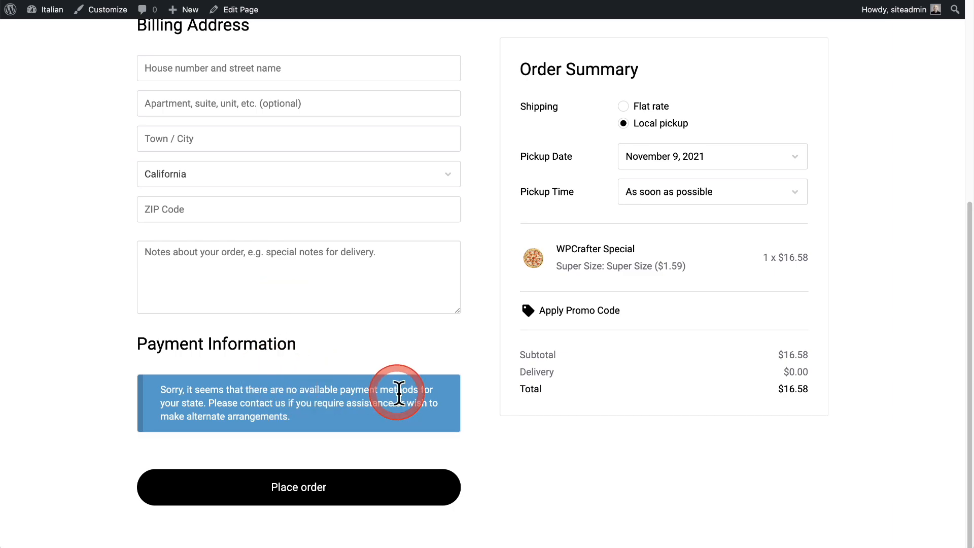
scroll(398, 394, "up", 6)
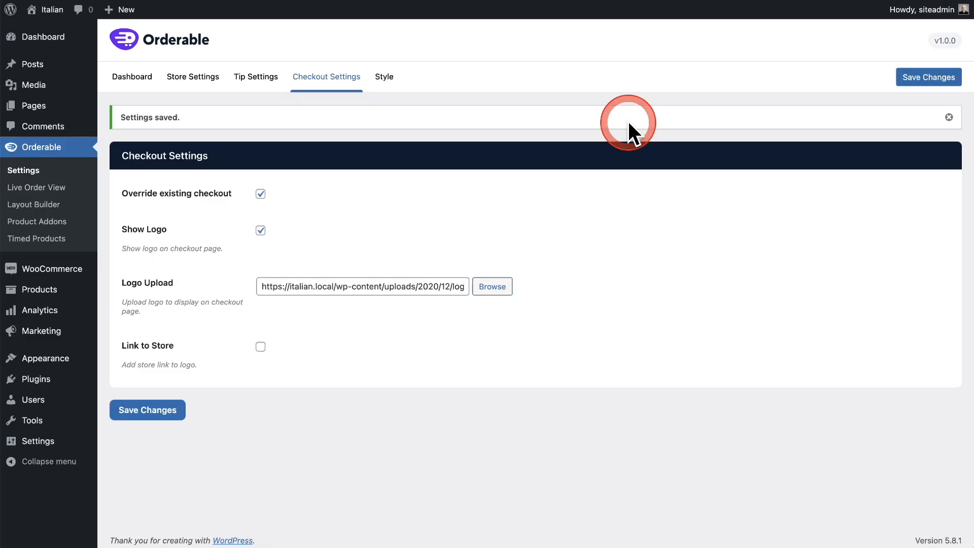
Enable tipping in Orderable's tip settings and add percentage tip options labelled 15%, 18% and 20% with amounts 15, 18 and 20.
left_click(253, 82)
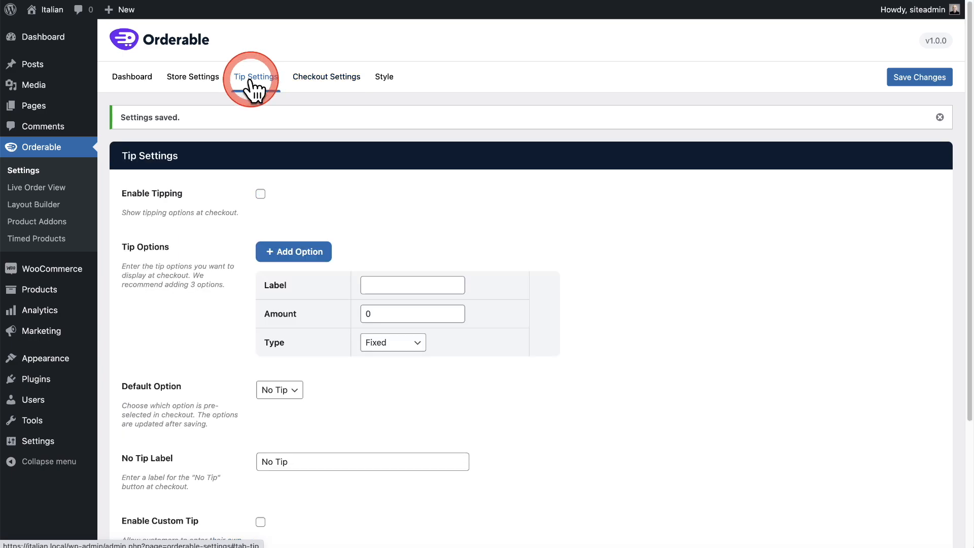
left_click(256, 195)
scroll(202, 223, "down", 3)
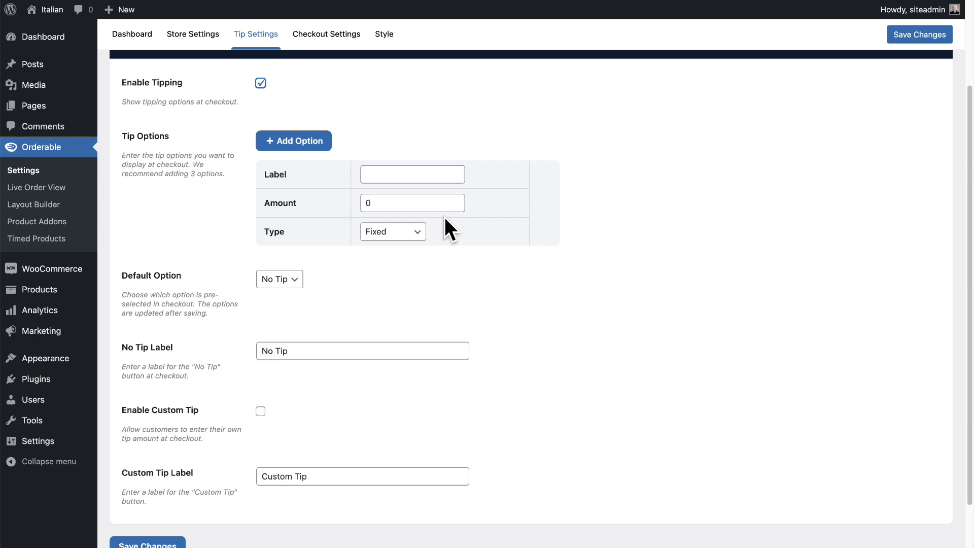
left_click(411, 175)
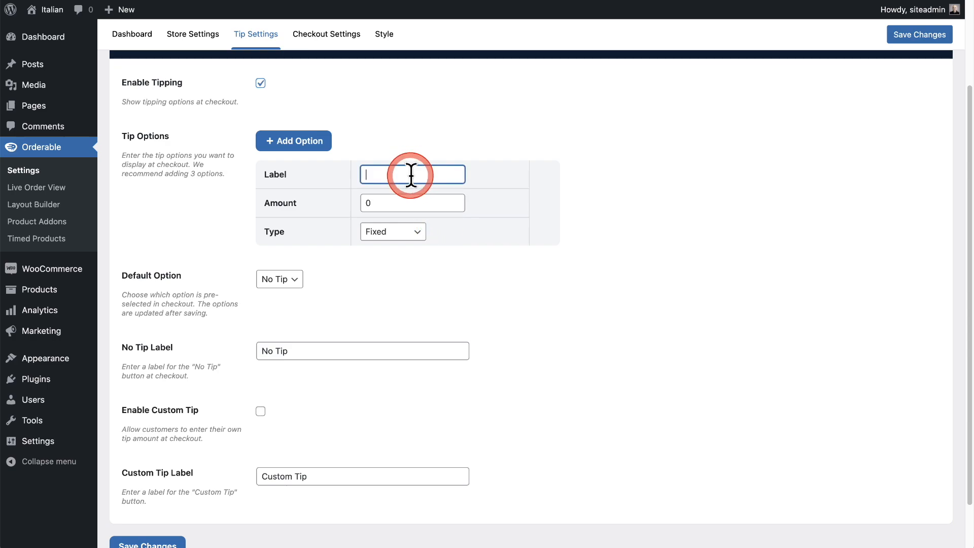
left_click(396, 203)
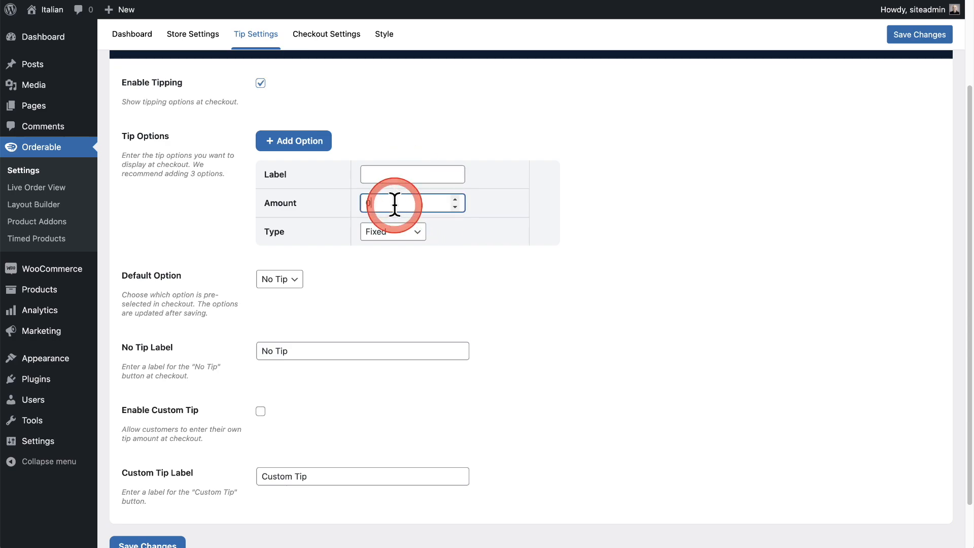
left_click(417, 237)
left_click(409, 246)
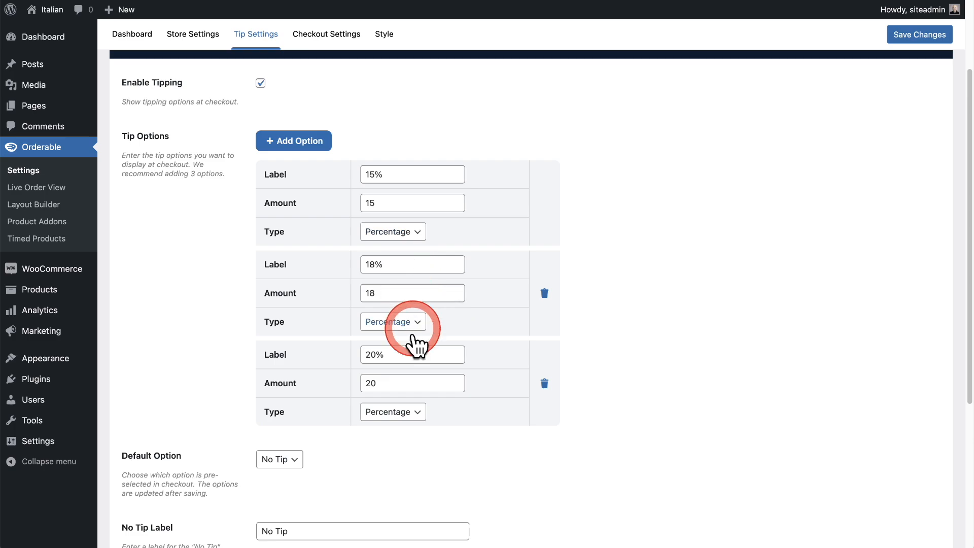
Keep No Tip as the default tip option and save the tip settings.
scroll(329, 339, "down", 5)
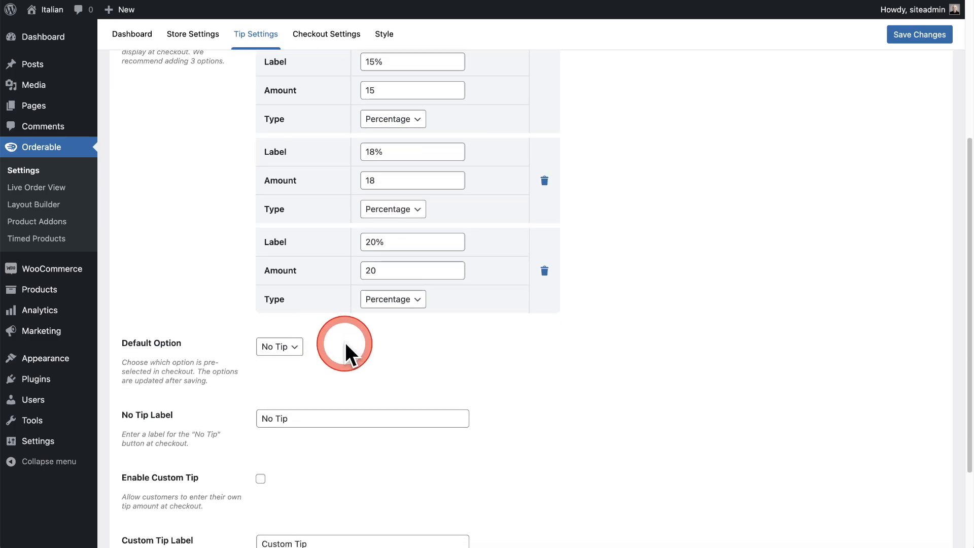
scroll(345, 343, "down", 5)
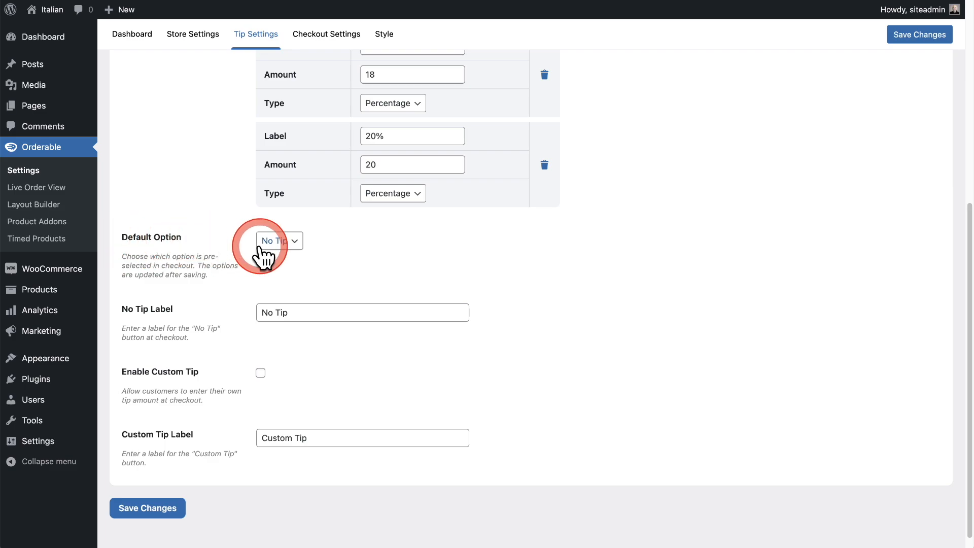
left_click(283, 242)
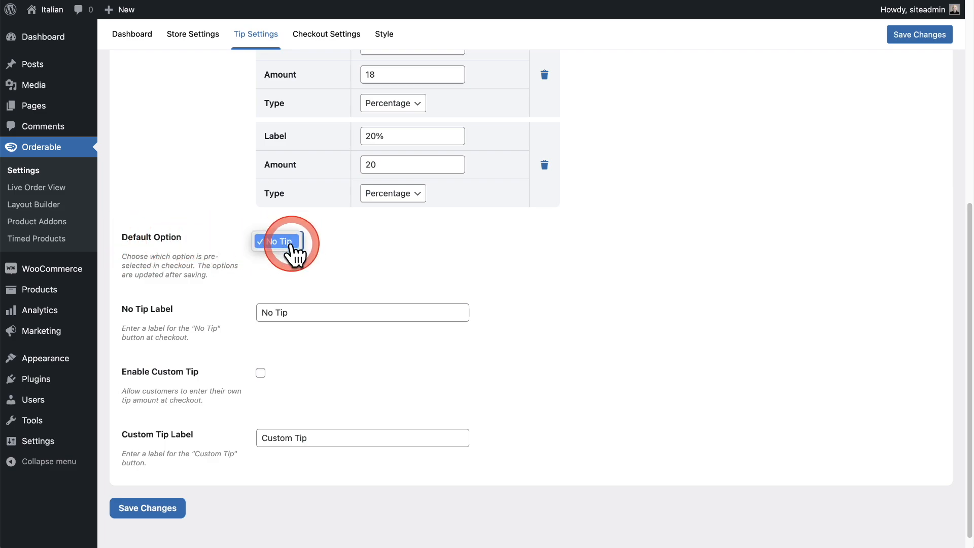
left_click(287, 242)
left_click(286, 242)
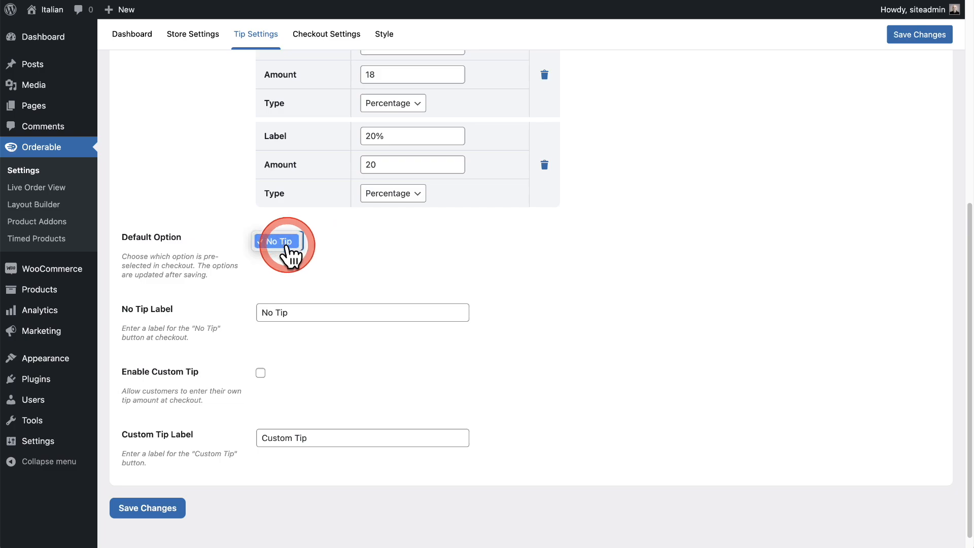
left_click(287, 276)
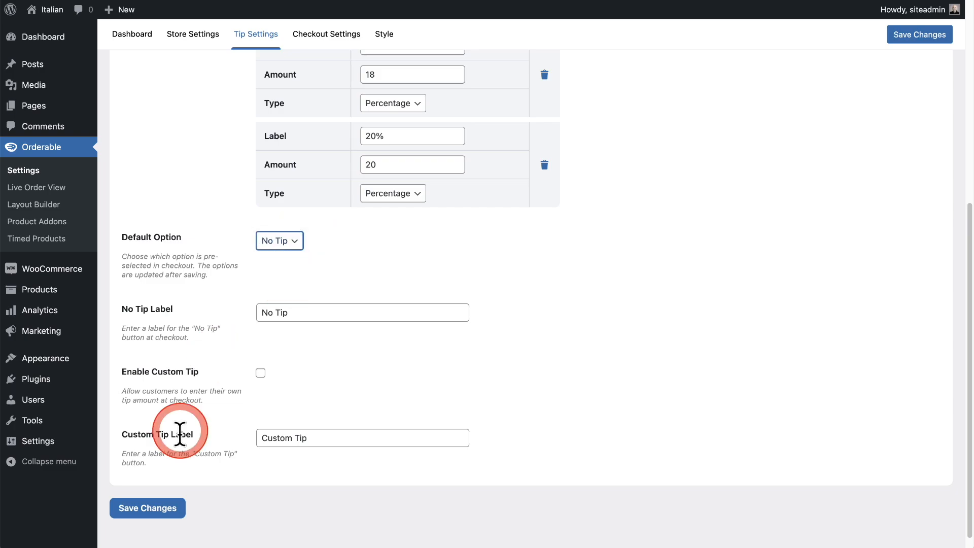
left_click(145, 509)
Set the default tip option to 15%.
scroll(205, 348, "down", 6)
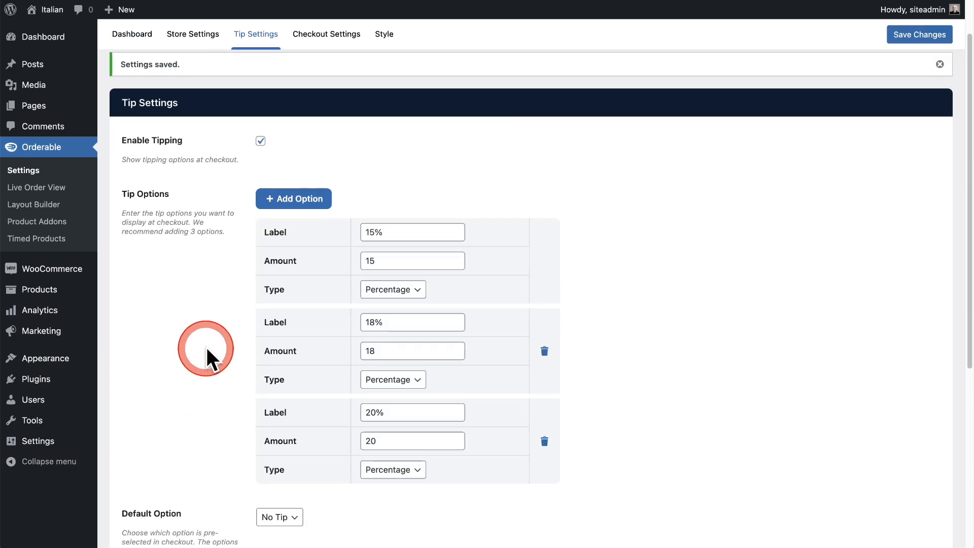
left_click(279, 277)
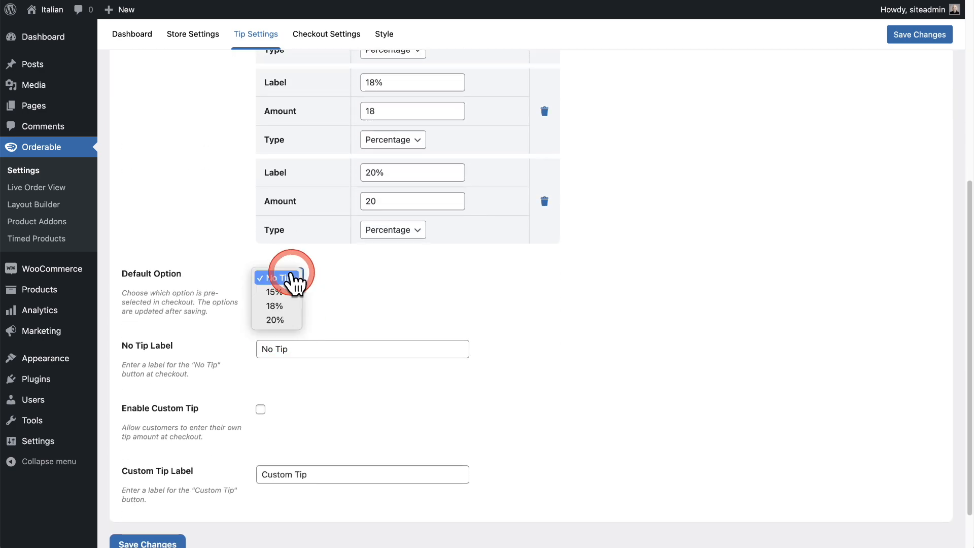
left_click(282, 291)
left_click(358, 282)
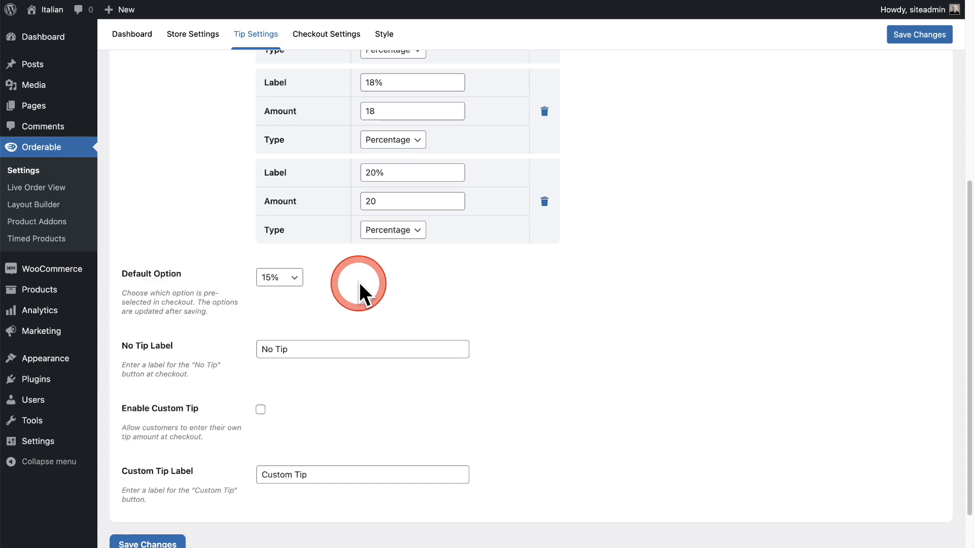
Enable the custom tip option and save the tip settings.
scroll(359, 282, "down", 2)
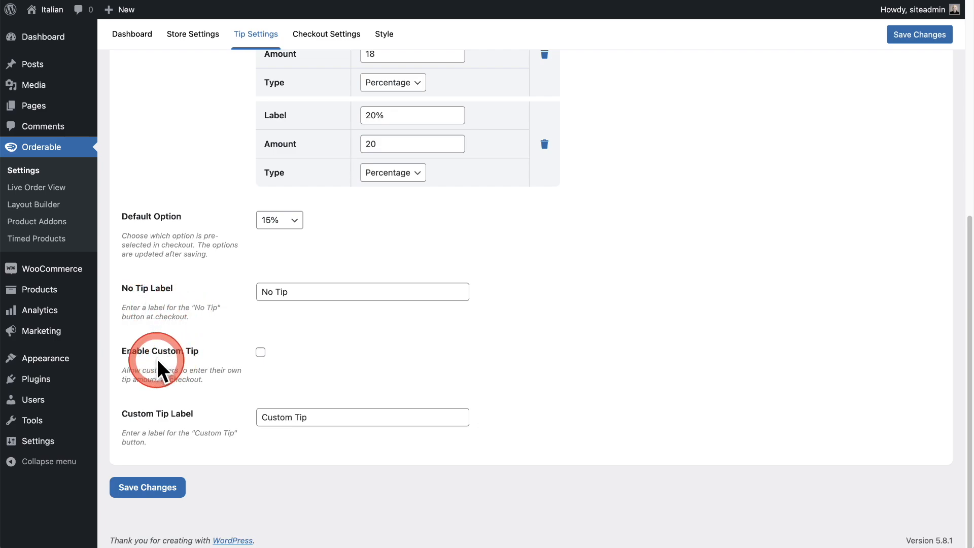
left_click(261, 354)
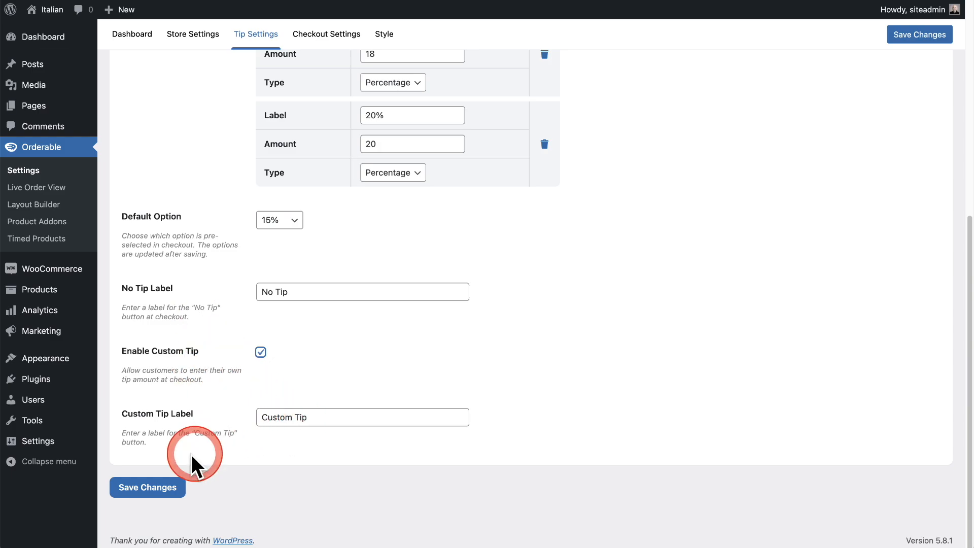
left_click(143, 487)
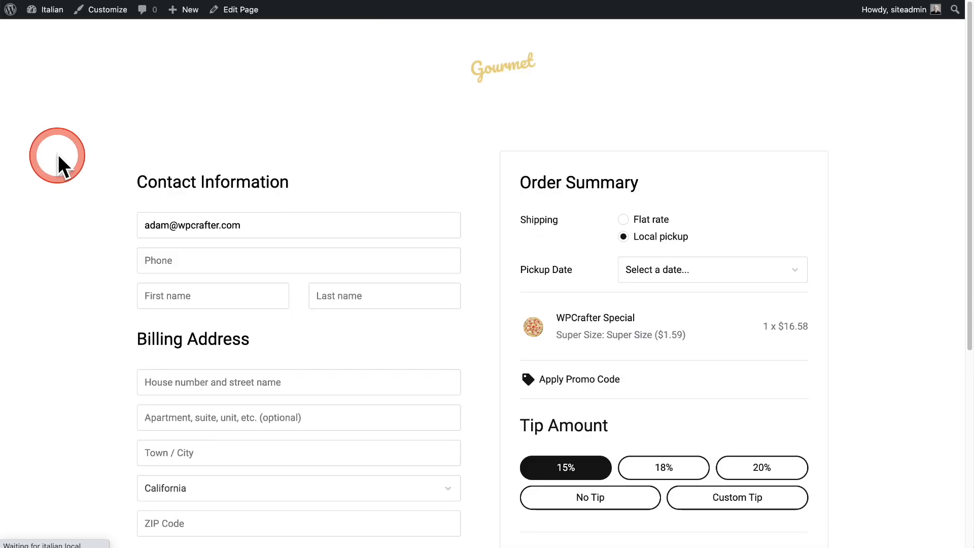
Examine the tip options and tip total in the checkout's order summary, and try the 18% tip.
scroll(59, 154, "down", 3)
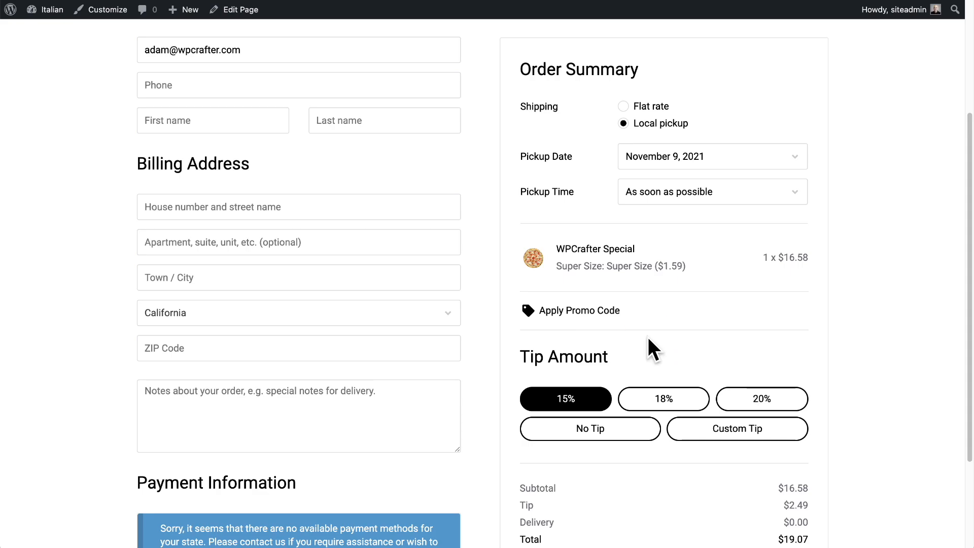
scroll(647, 337, "down", 2)
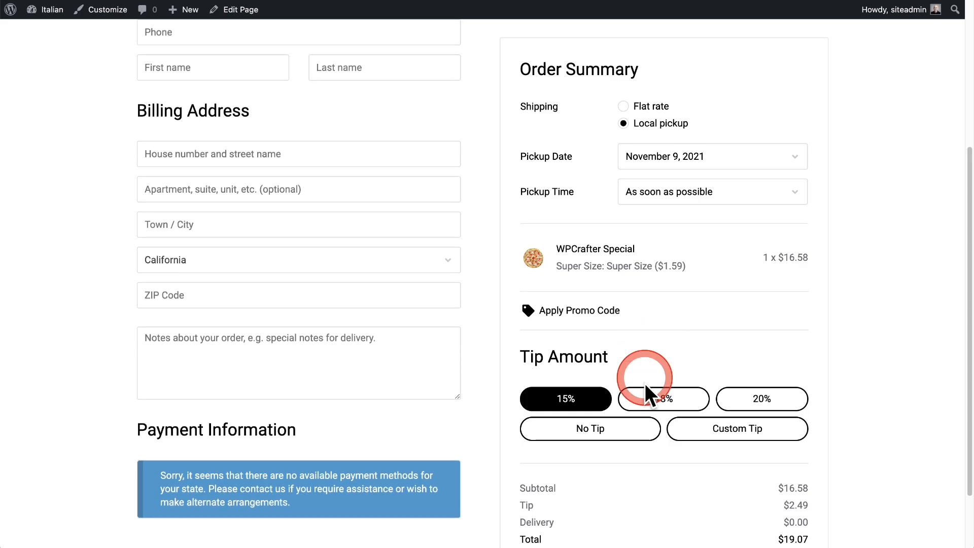
scroll(863, 361, "down", 2)
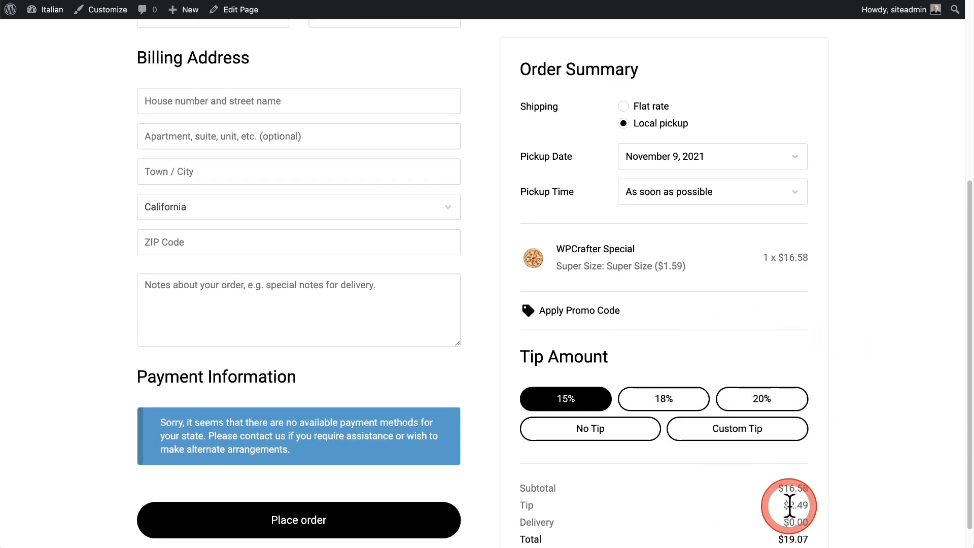
left_click_drag(791, 506, 898, 483)
left_click(807, 497)
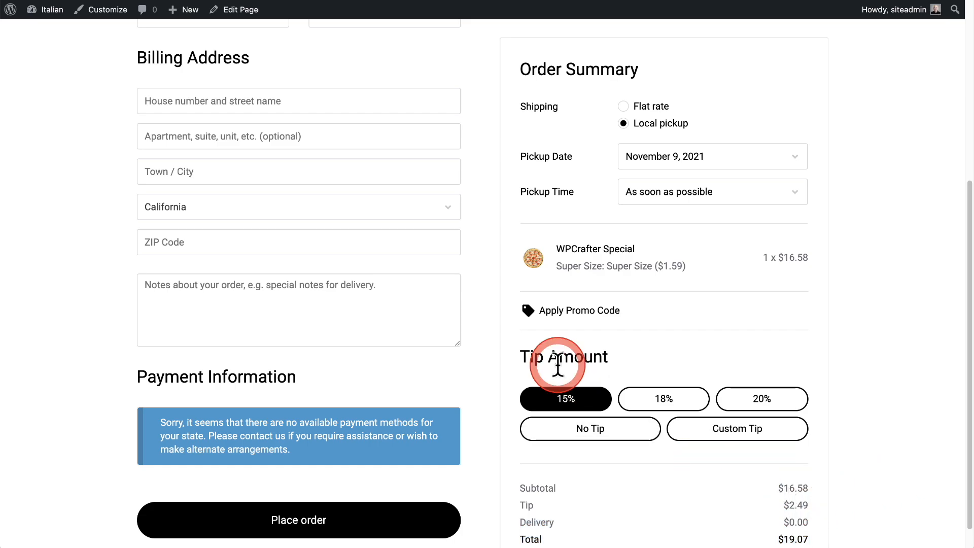
left_click(654, 400)
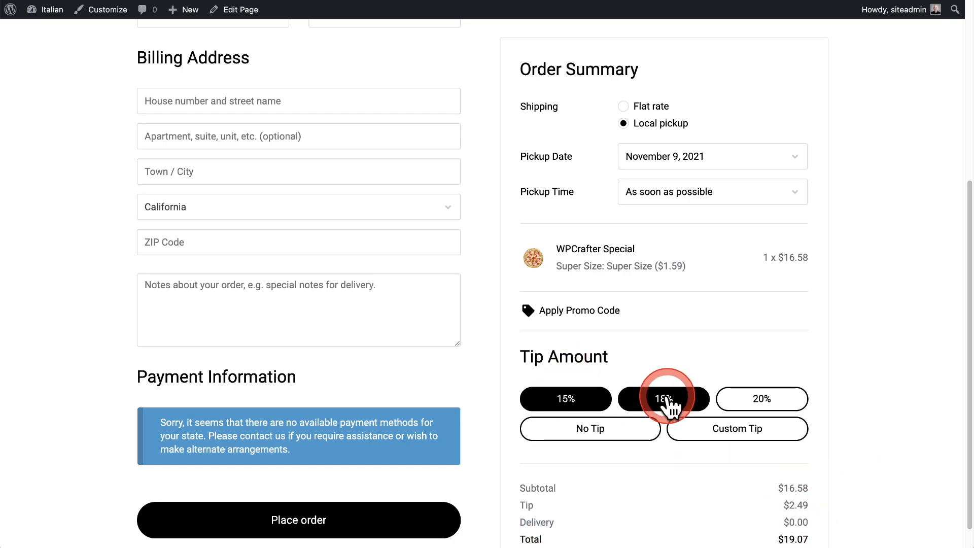
Try the 20% tip in the checkout's order summary, and switch the tip to No Tip.
left_click(742, 399)
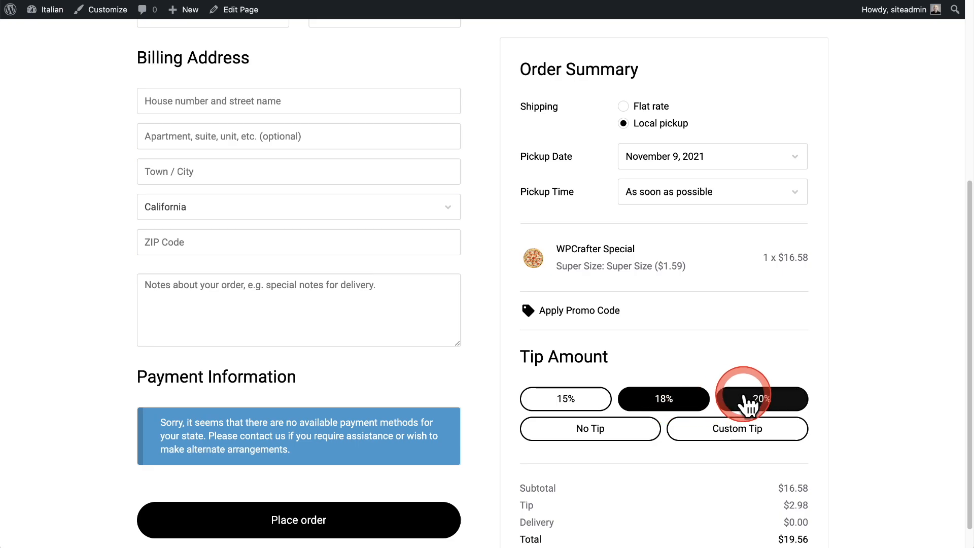
left_click(583, 430)
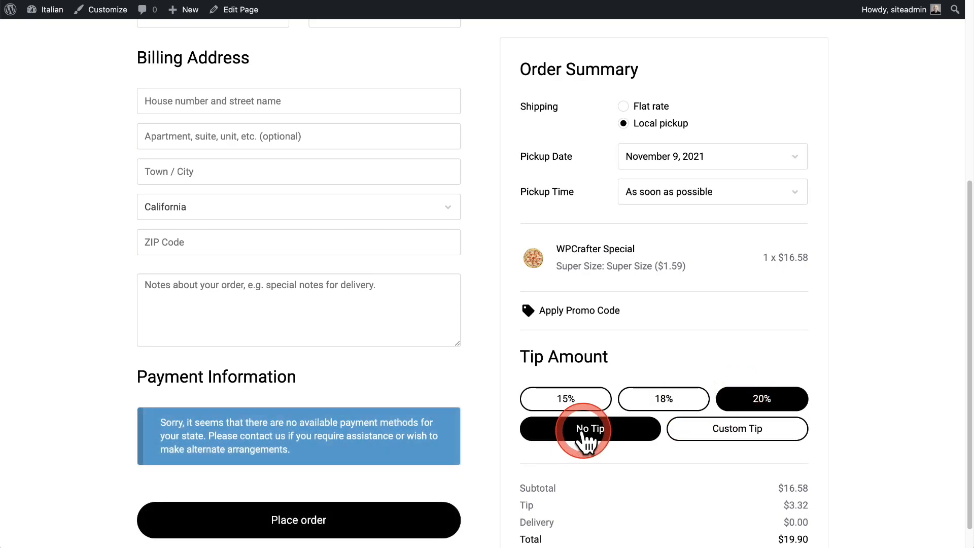
scroll(644, 456, "up", 6)
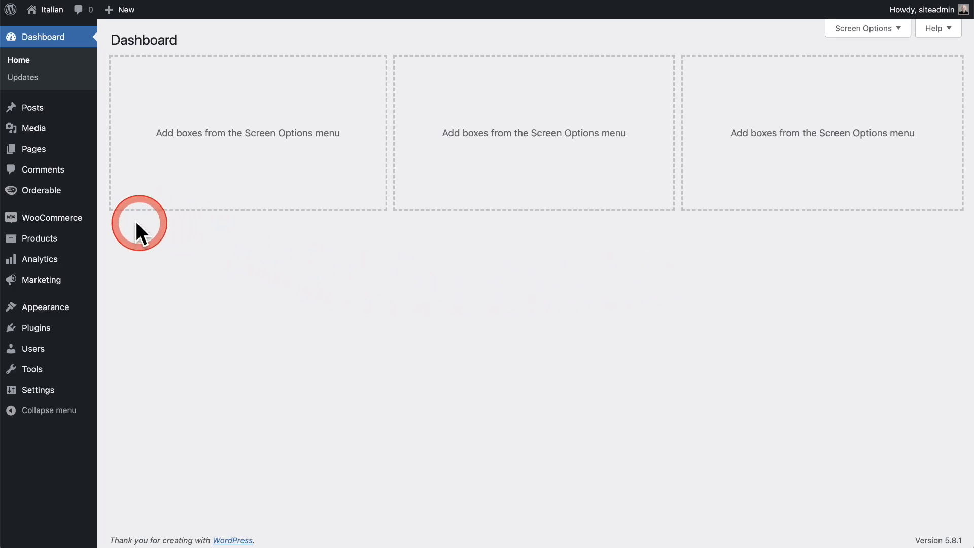
Open the WPCrafter Special product for editing and show its linked products settings.
mouse_move(65, 239)
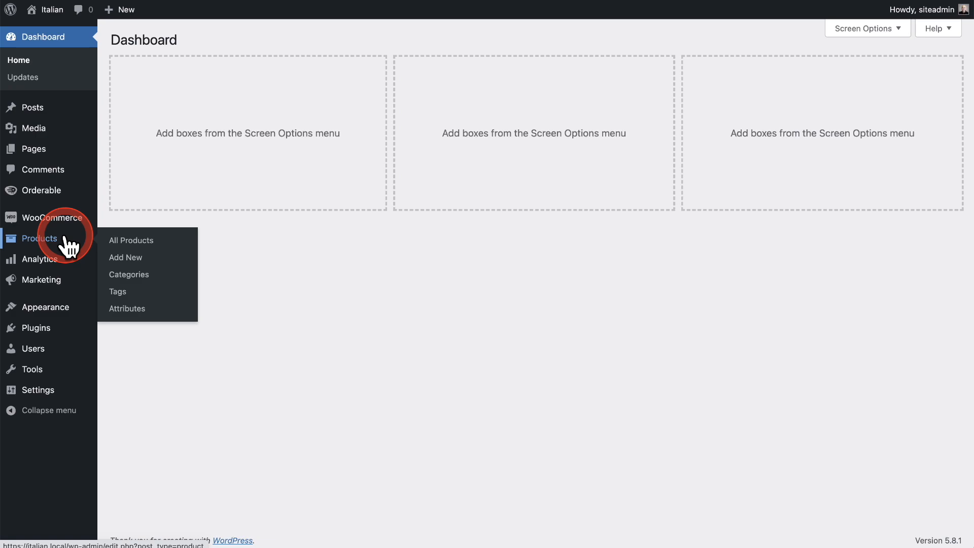
left_click(65, 238)
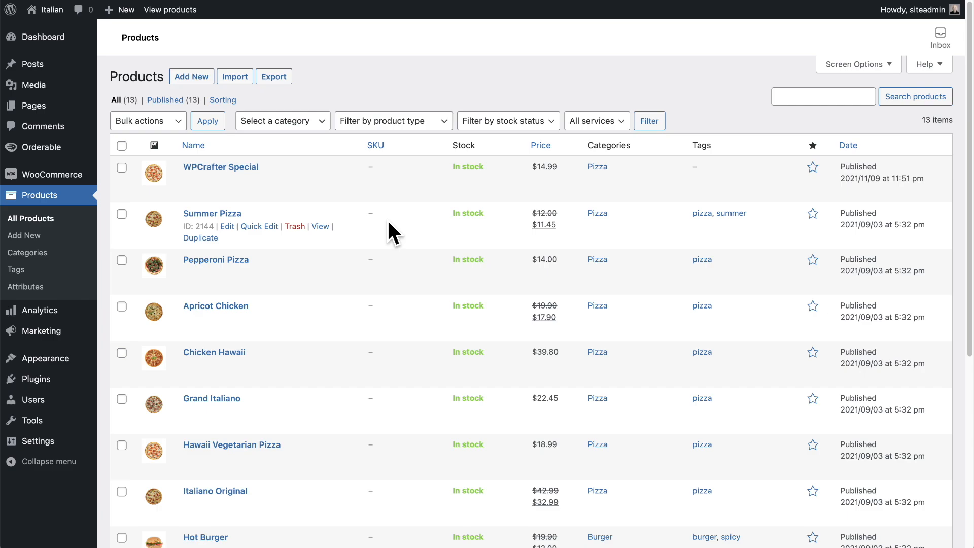
left_click(242, 167)
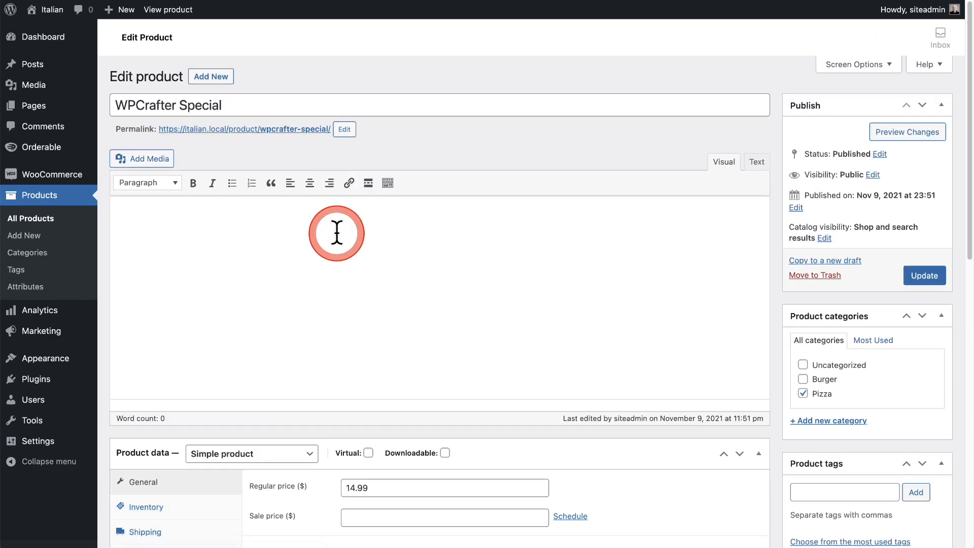
left_click(338, 249)
scroll(338, 248, "down", 5)
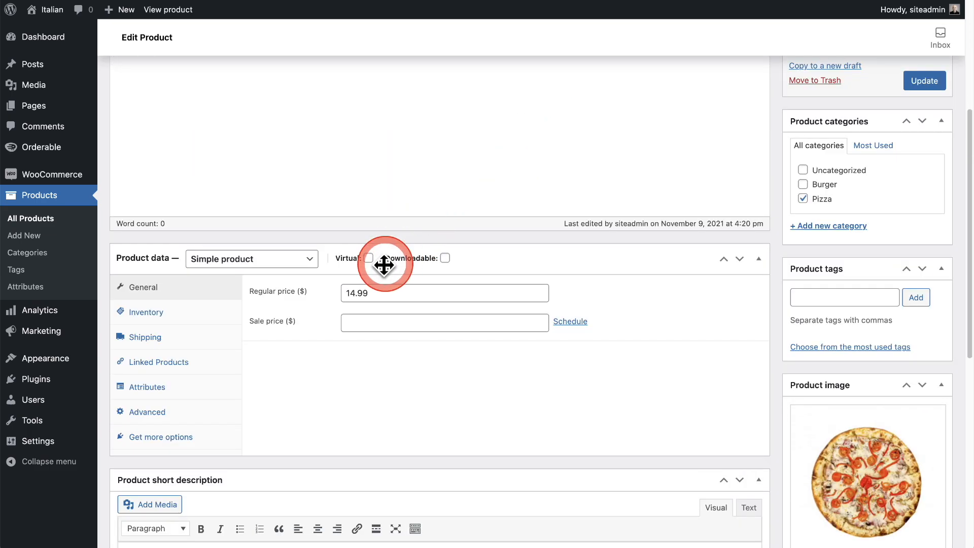
left_click(170, 366)
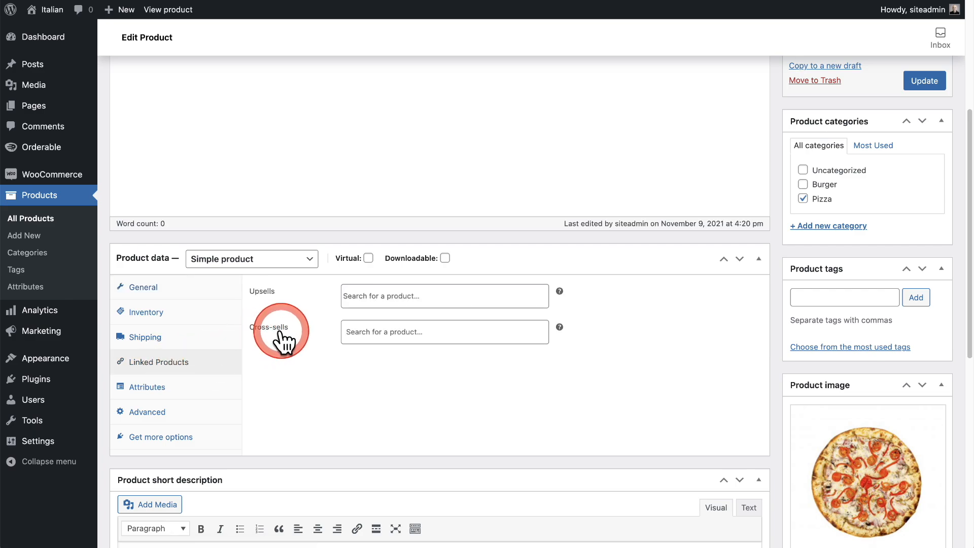
Add Pepperoni Pizza (#2145) as a cross-sell of the WPCrafter Special and update the product.
left_click(372, 333)
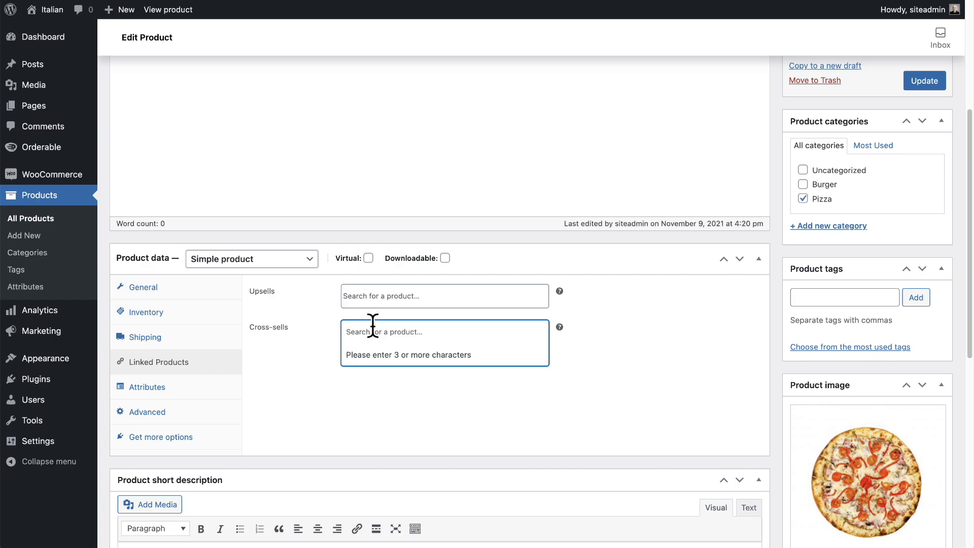
type("piz")
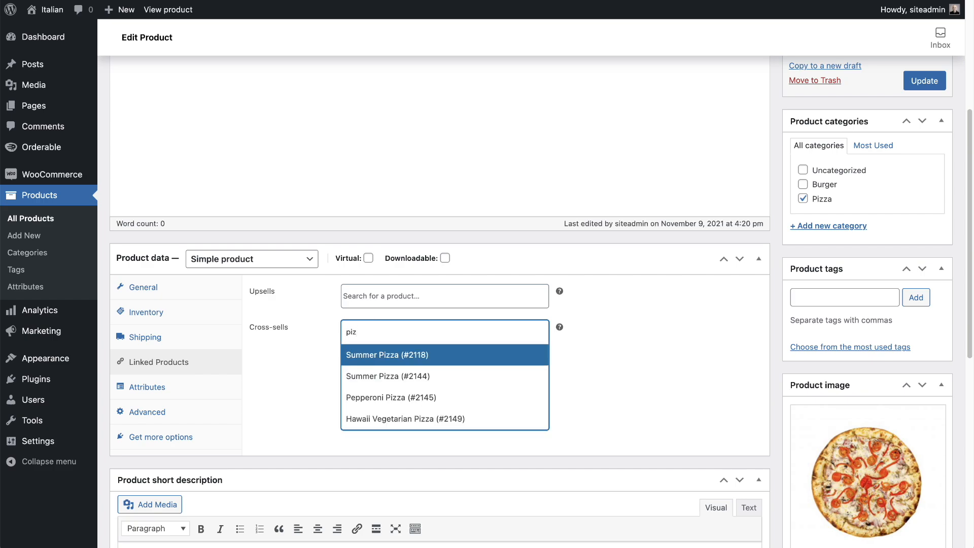
left_click(385, 398)
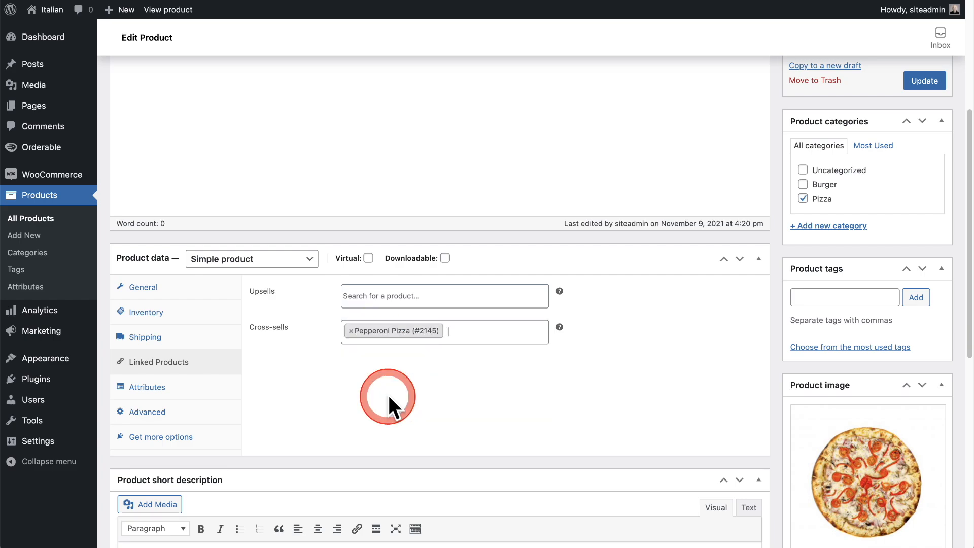
left_click(914, 81)
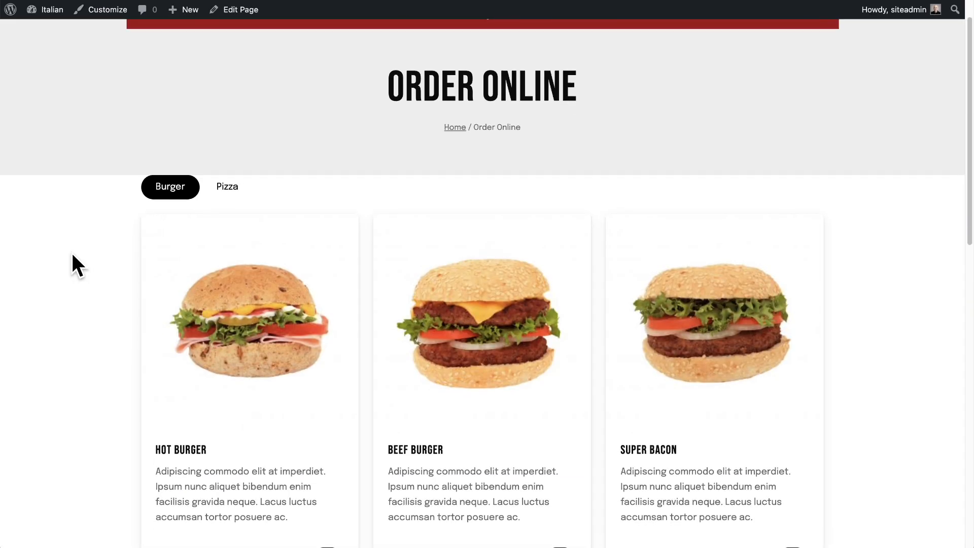
Show the Pizza category on the Order Online page and open the WPCrafter Special's size options.
scroll(71, 251, "down", 4)
left_click(132, 194)
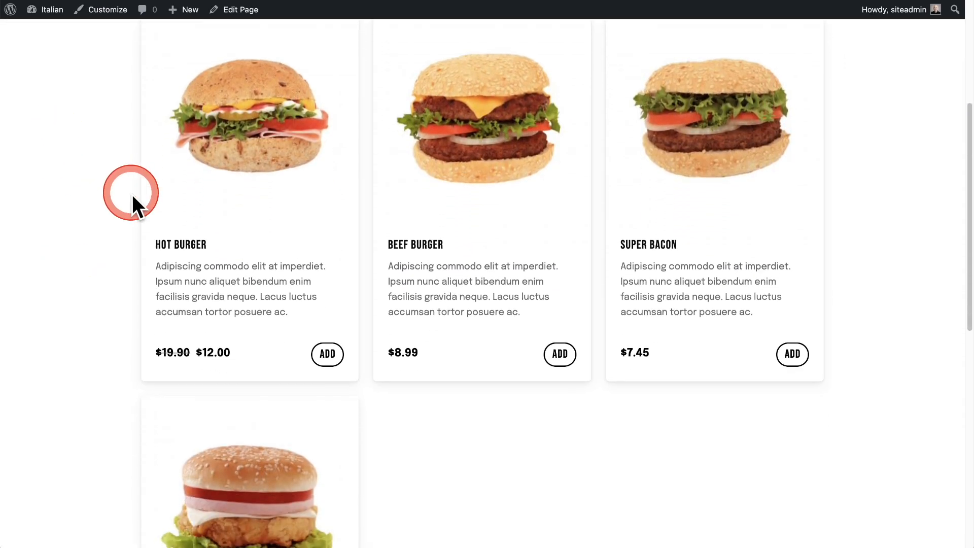
scroll(322, 231, "up", 4)
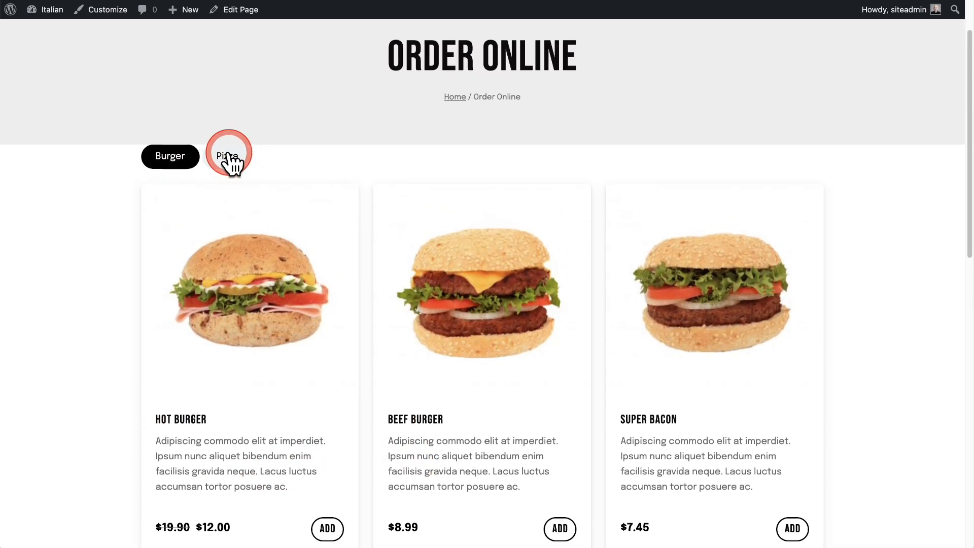
left_click(229, 155)
scroll(427, 265, "down", 9)
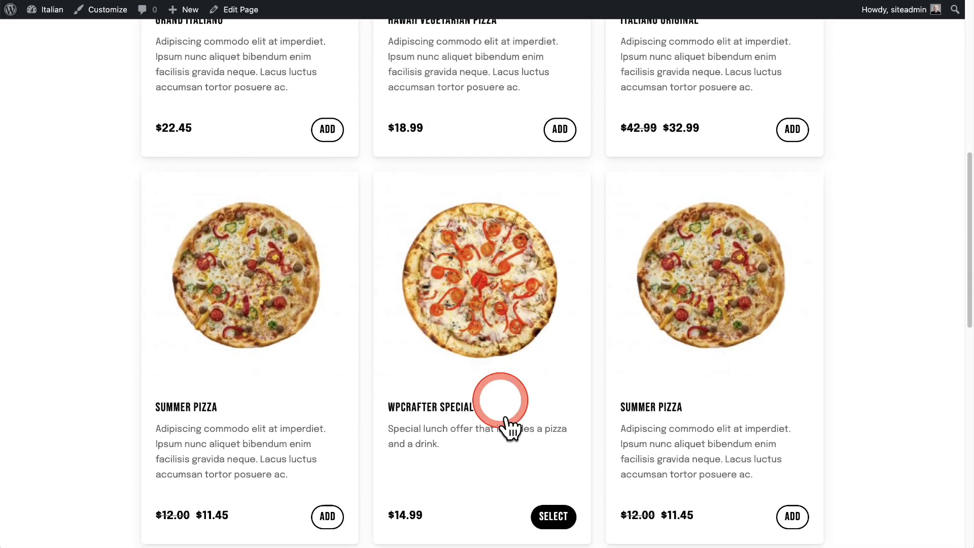
scroll(512, 457, "down", 1)
left_click(553, 472)
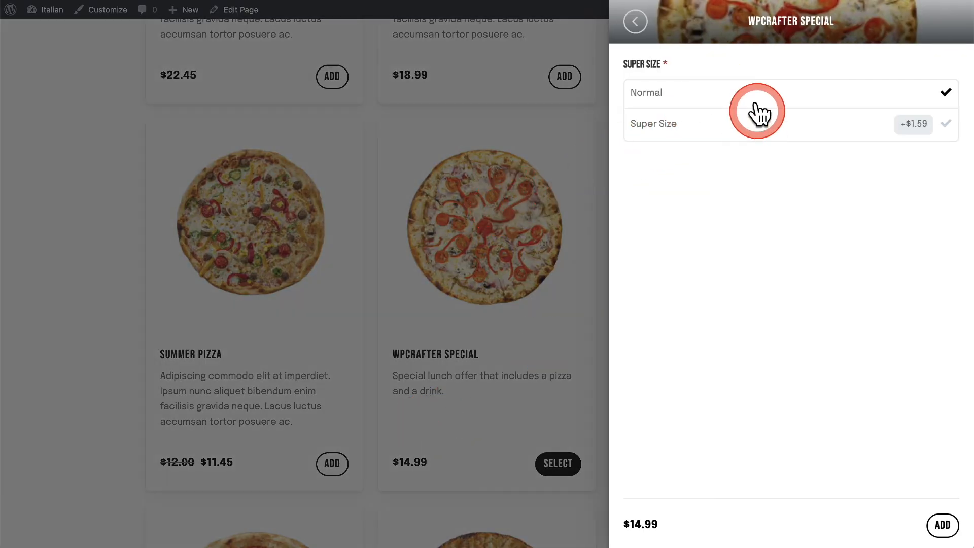
Add the WPCrafter Special in Super Size to the order, along with the suggested Pepperoni Pizza.
left_click(753, 137)
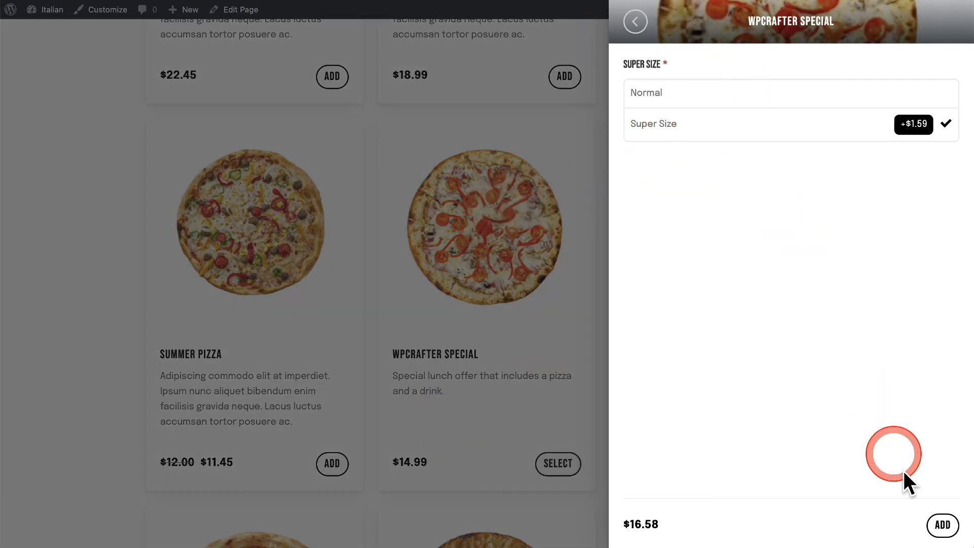
left_click(942, 525)
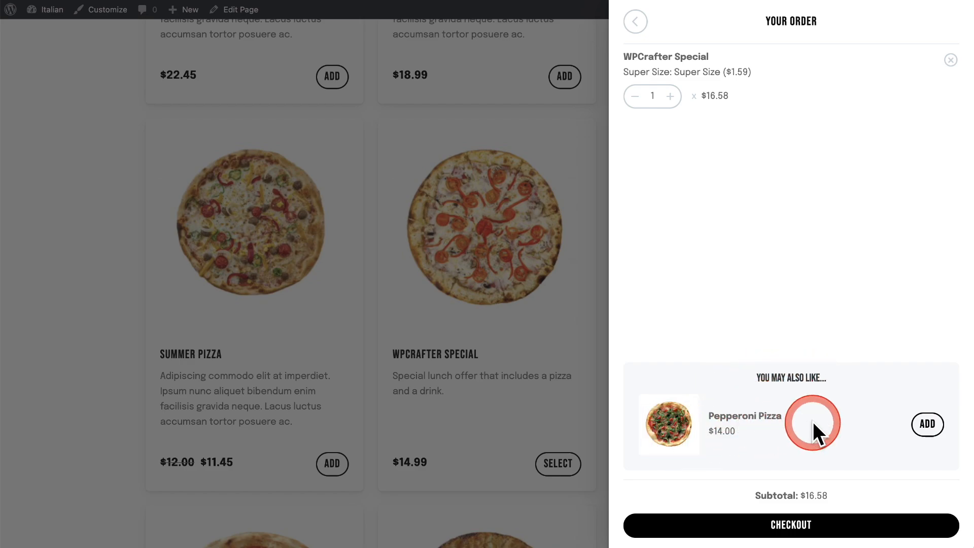
left_click(926, 425)
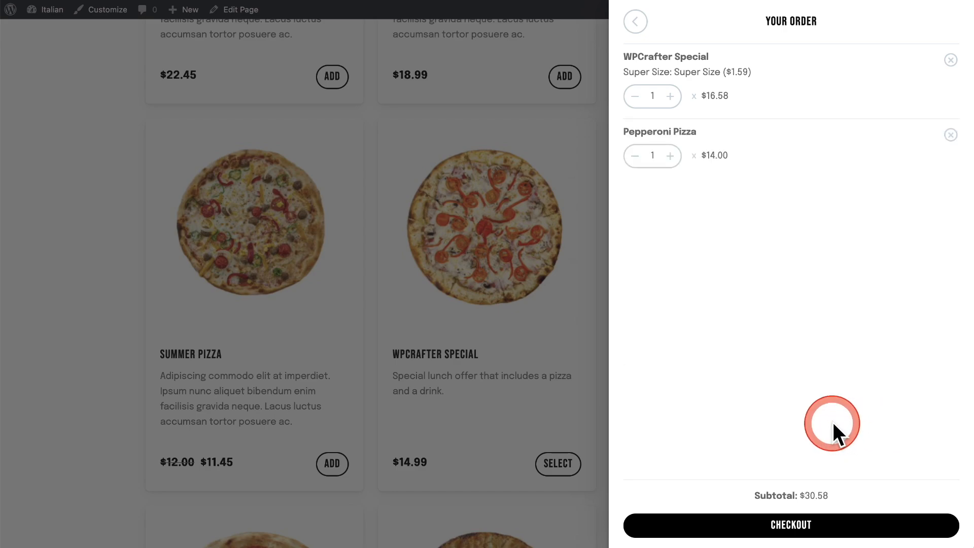
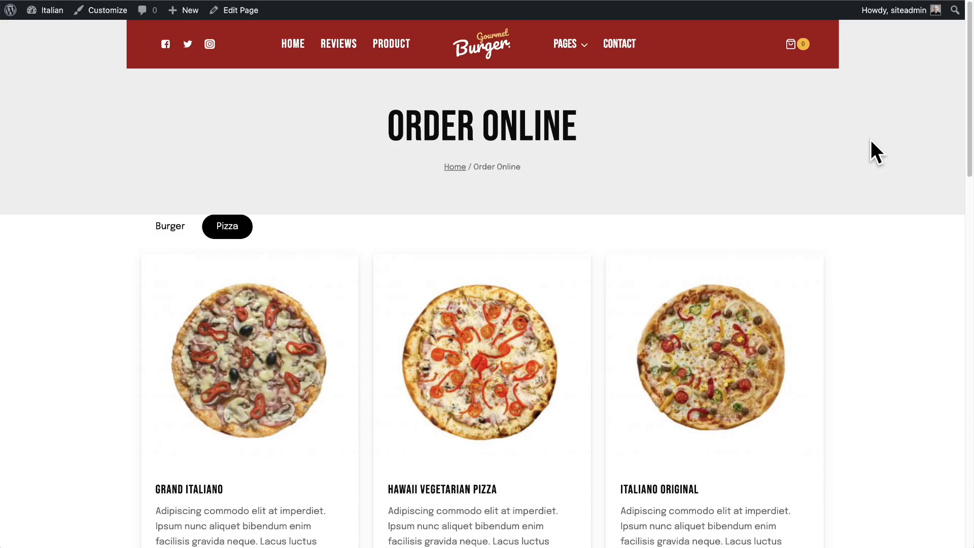
Close the order summary and find the WPCrafter Special in the Pizza category of the Order Online page.
scroll(871, 142, "down", 5)
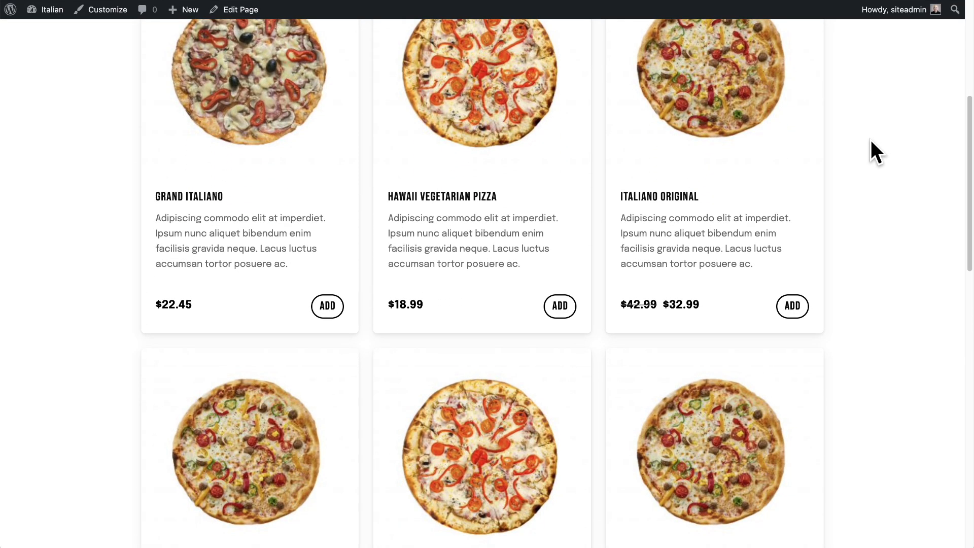
scroll(871, 139, "down", 5)
left_click(749, 182)
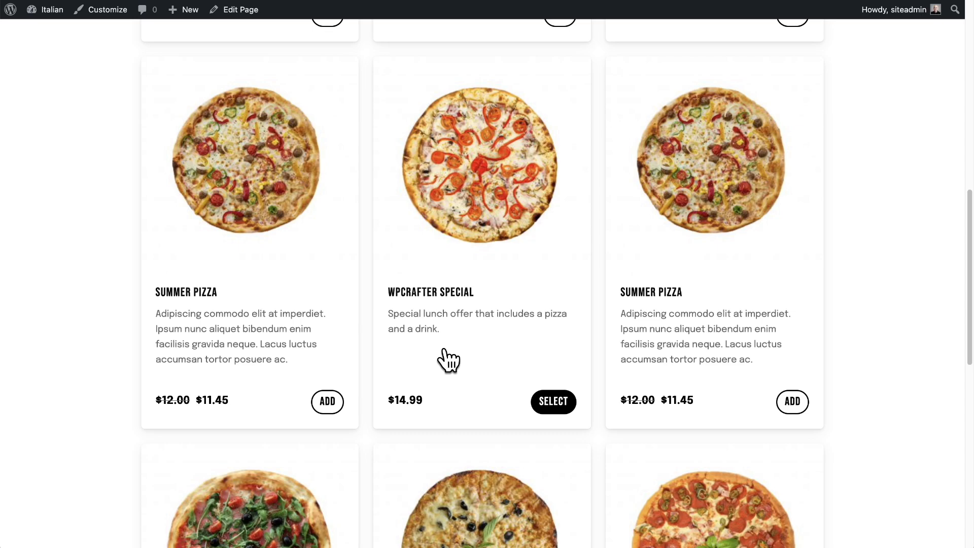
left_click_drag(446, 346, 469, 259)
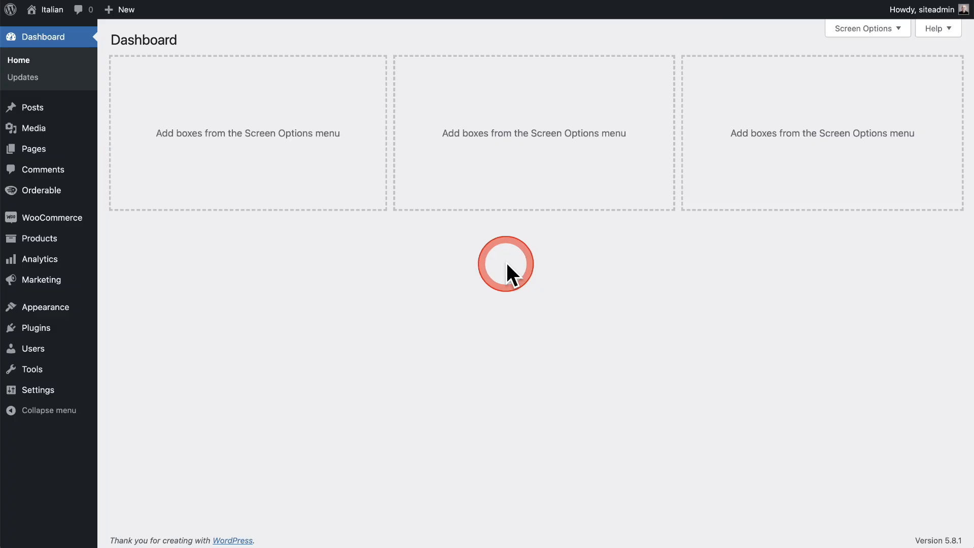
Create an Orderable timed products rule titled "Lunch Specials" with the action Set Visible.
left_click_drag(507, 263, 143, 267)
left_click(143, 261)
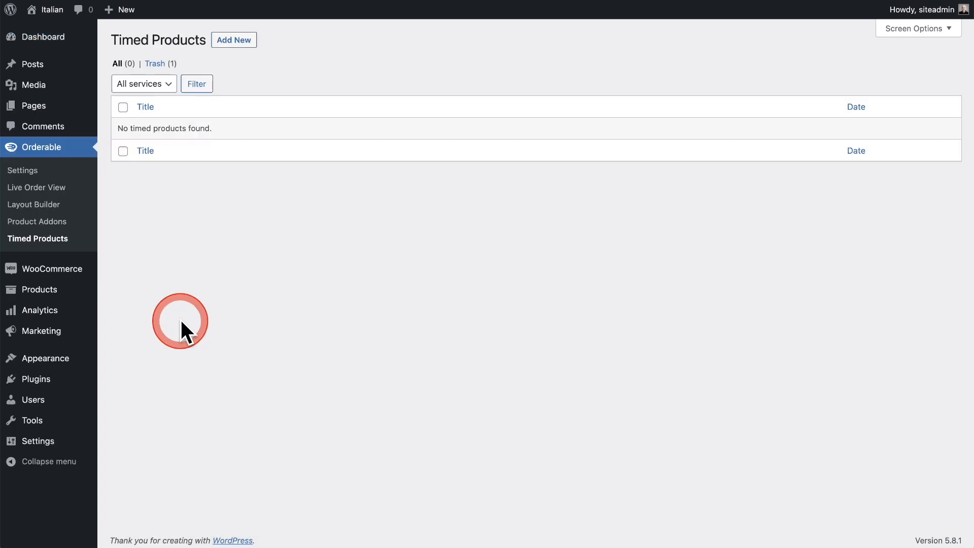
left_click(241, 45)
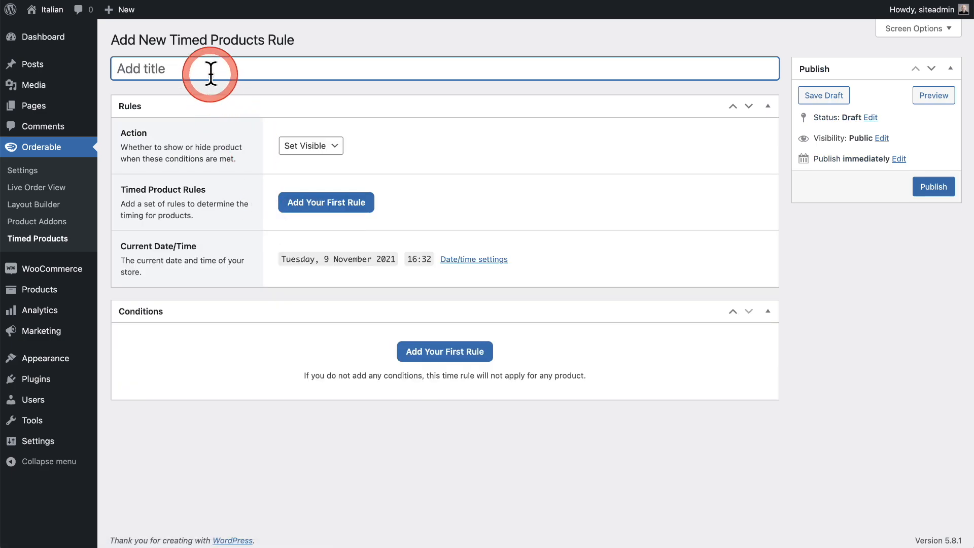
type("Lunch Specials")
left_click(330, 146)
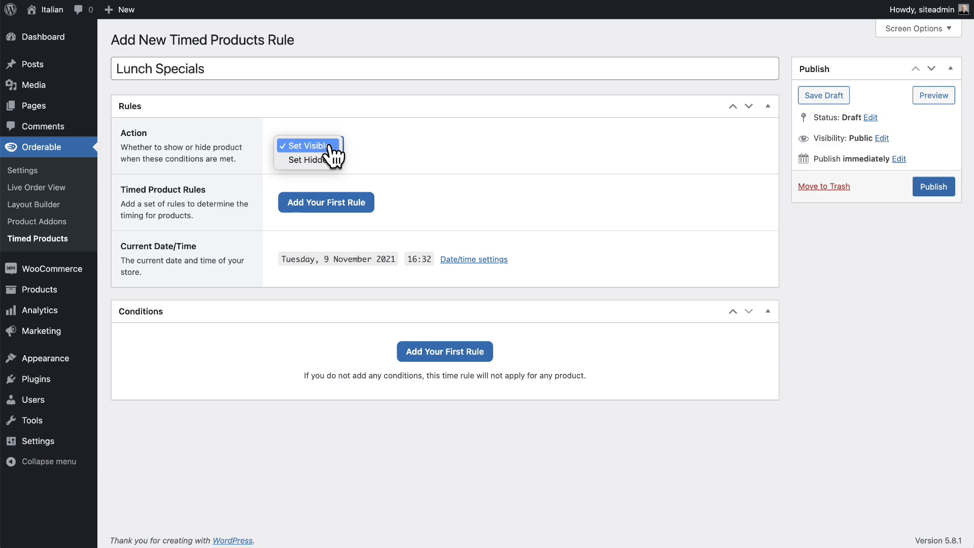
left_click(331, 147)
Add a Time Range to the Lunch Specials rule with a start time of 09:00.
left_click(325, 203)
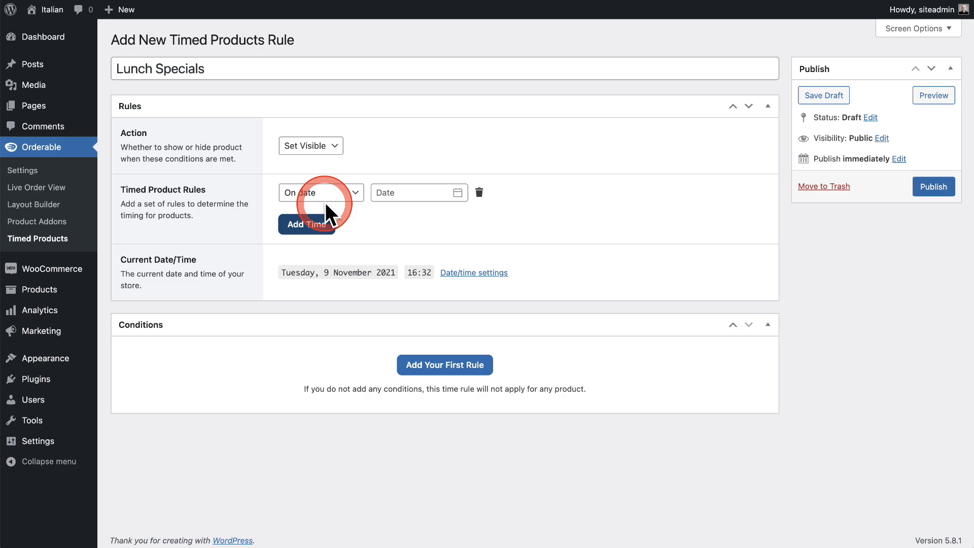
left_click(350, 193)
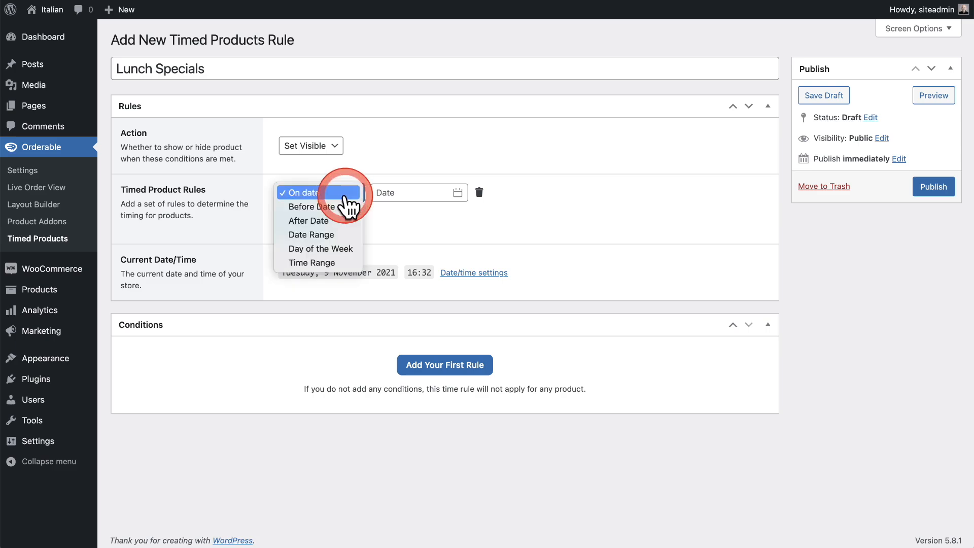
left_click(340, 261)
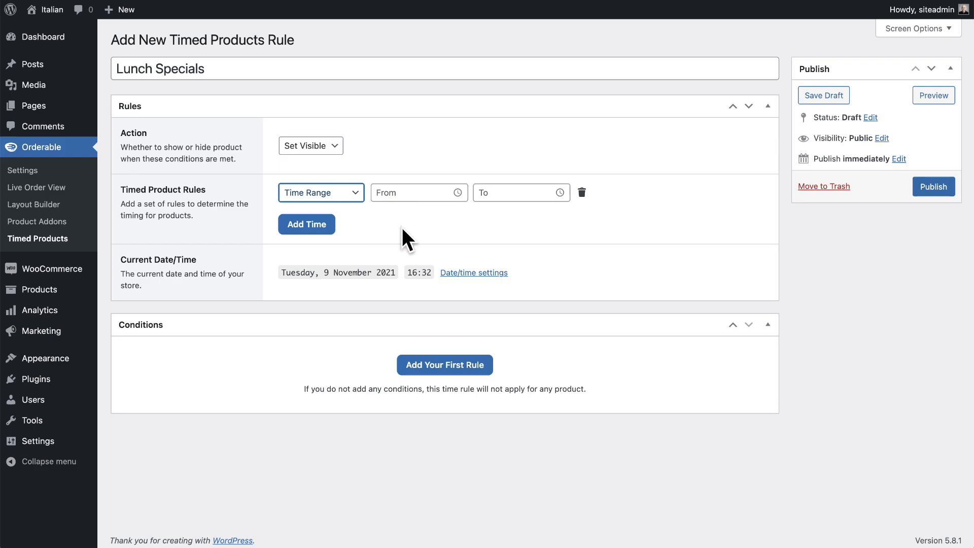
left_click(404, 192)
scroll(426, 264, "down", 4)
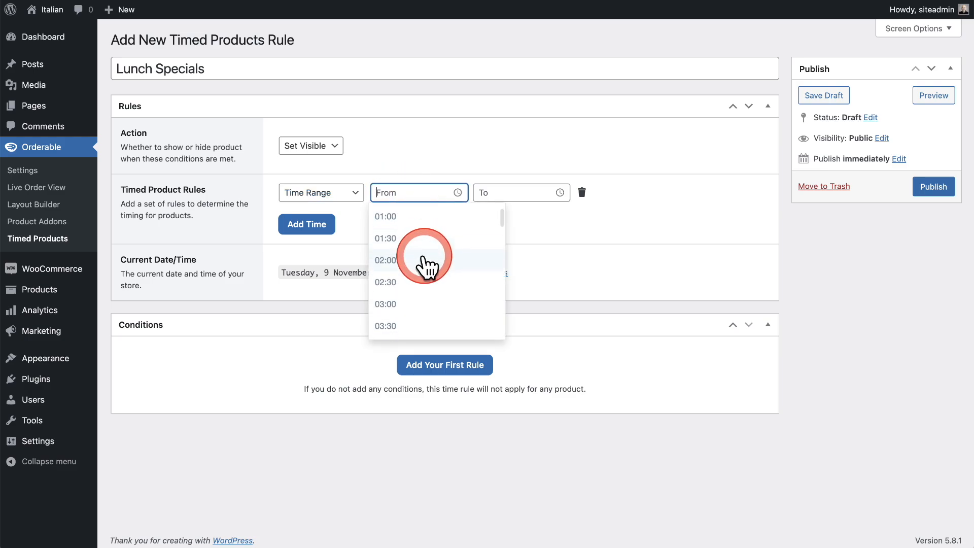
scroll(429, 271, "down", 10)
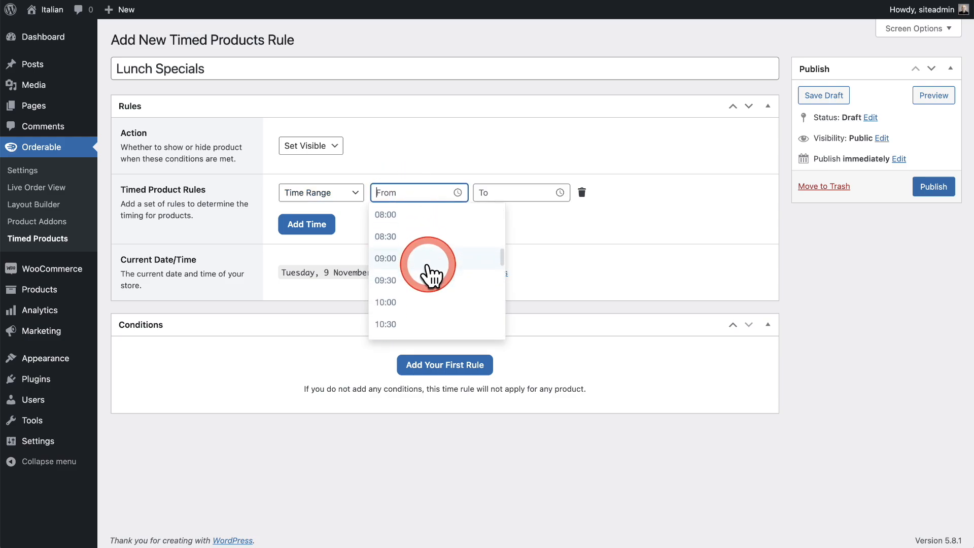
scroll(427, 257, "up", 2)
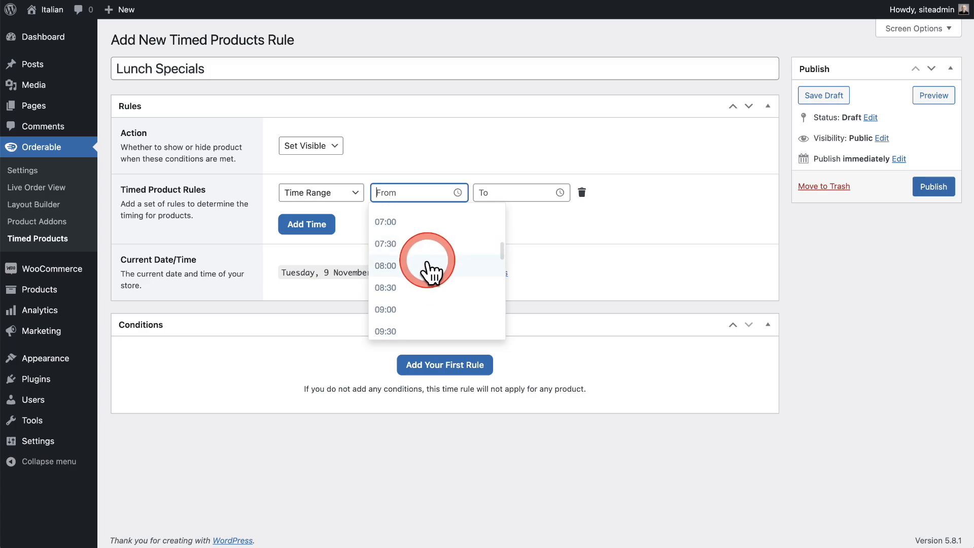
scroll(430, 266, "down", 2)
left_click(429, 262)
left_click(415, 193)
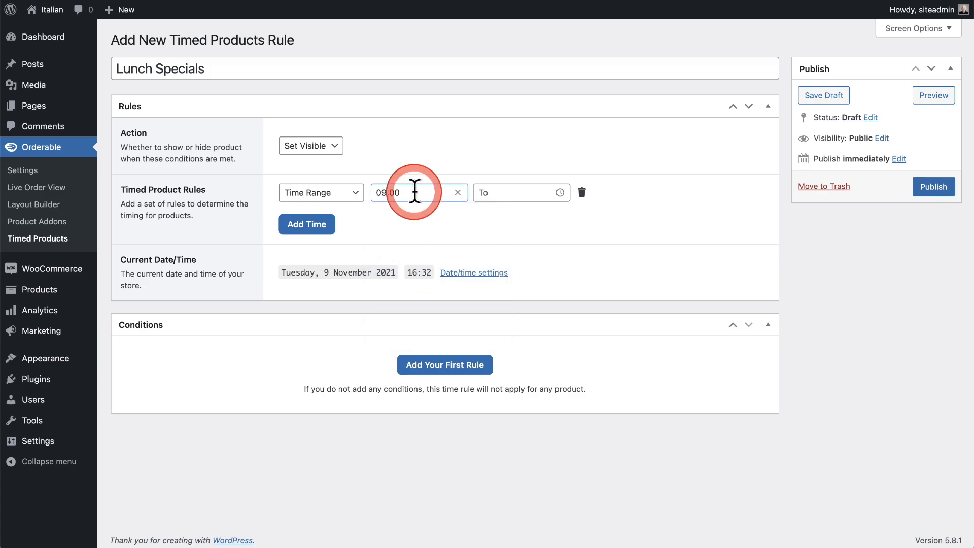
Set the end time of the Lunch Specials time range to 15:00.
left_click(496, 192)
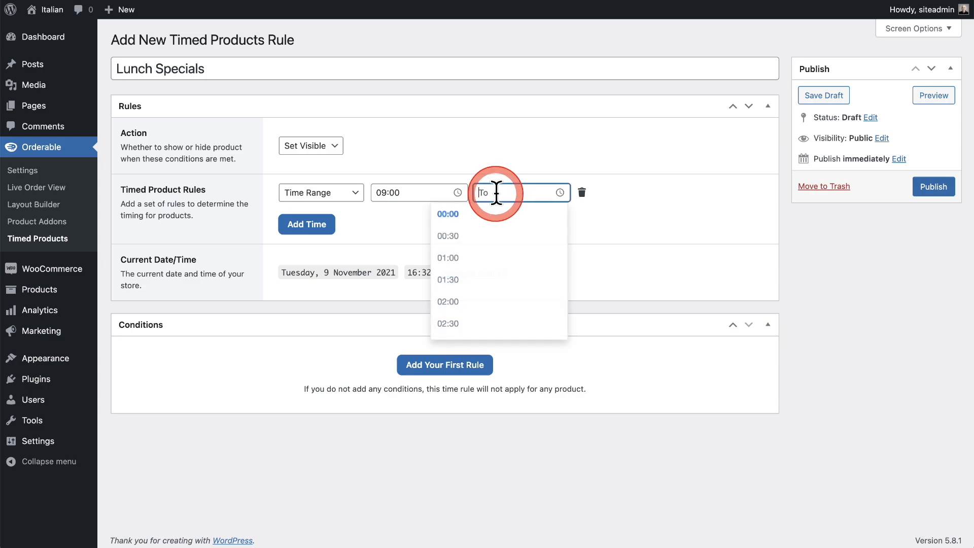
scroll(501, 248, "down", 3)
scroll(501, 251, "down", 9)
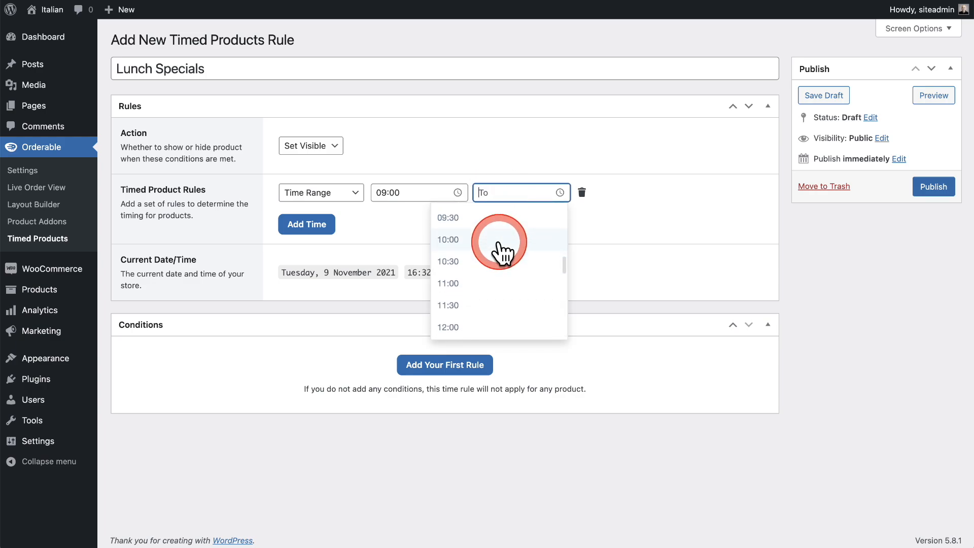
scroll(498, 244, "down", 1)
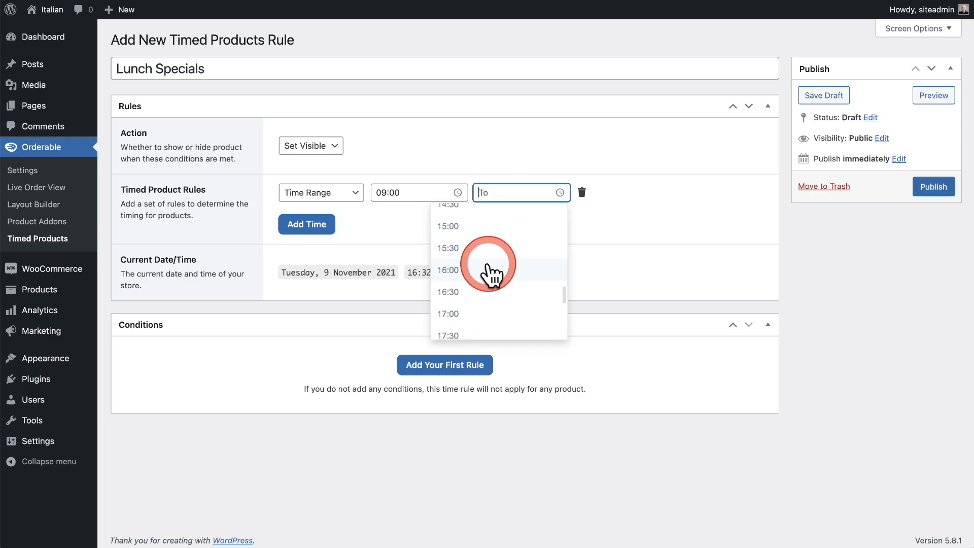
left_click(488, 252)
left_click(507, 190)
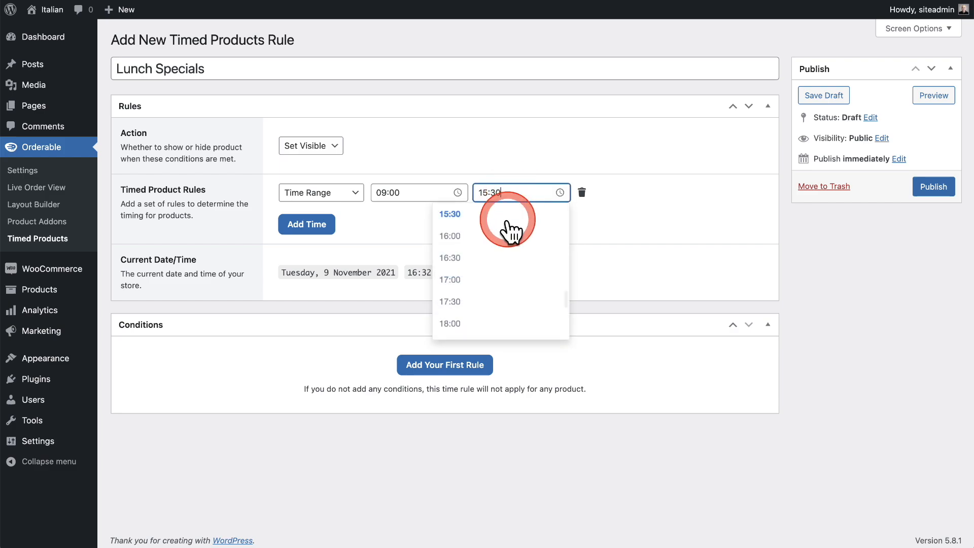
scroll(503, 244, "up", 1)
left_click(502, 243)
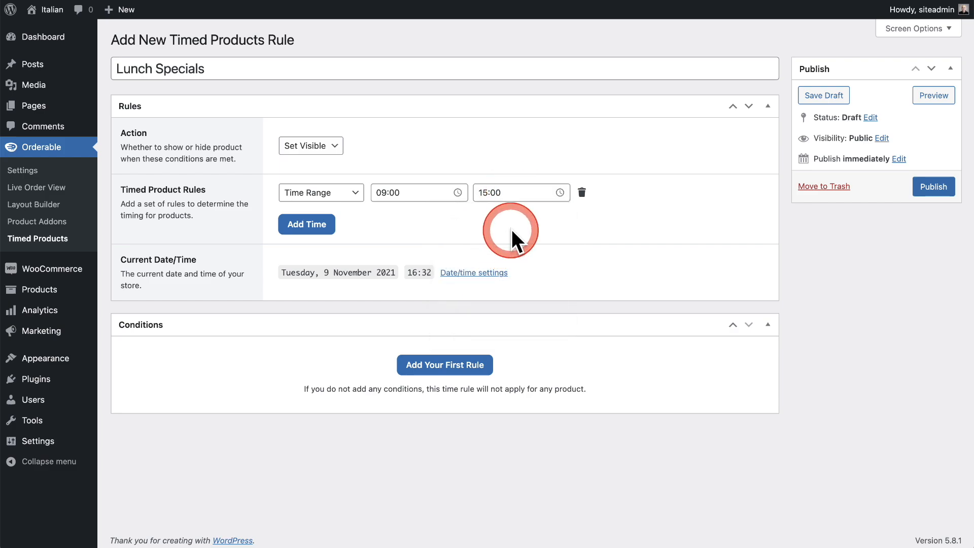
left_click(320, 231)
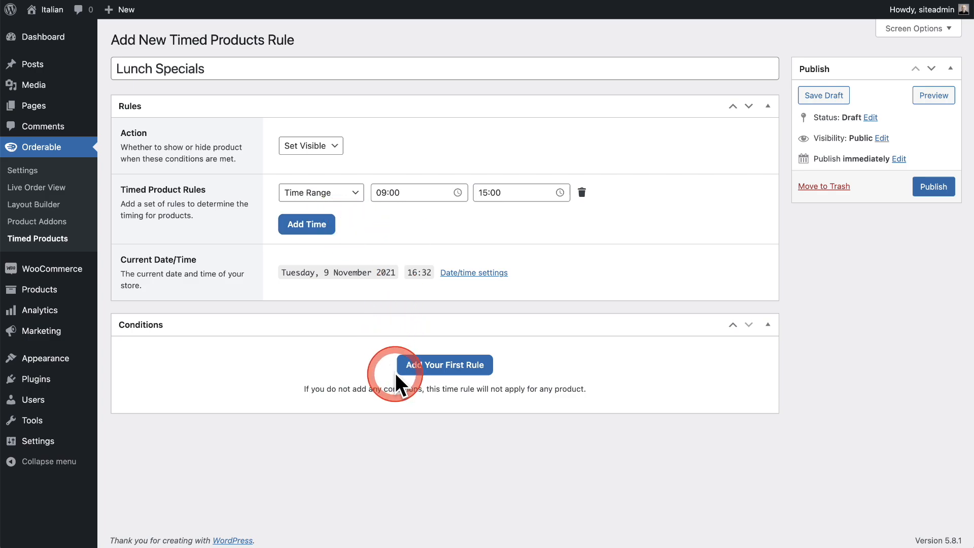
Add the condition Product is equal to WPCrafter Special (#2210) and publish the Lunch Specials rule.
left_click(429, 368)
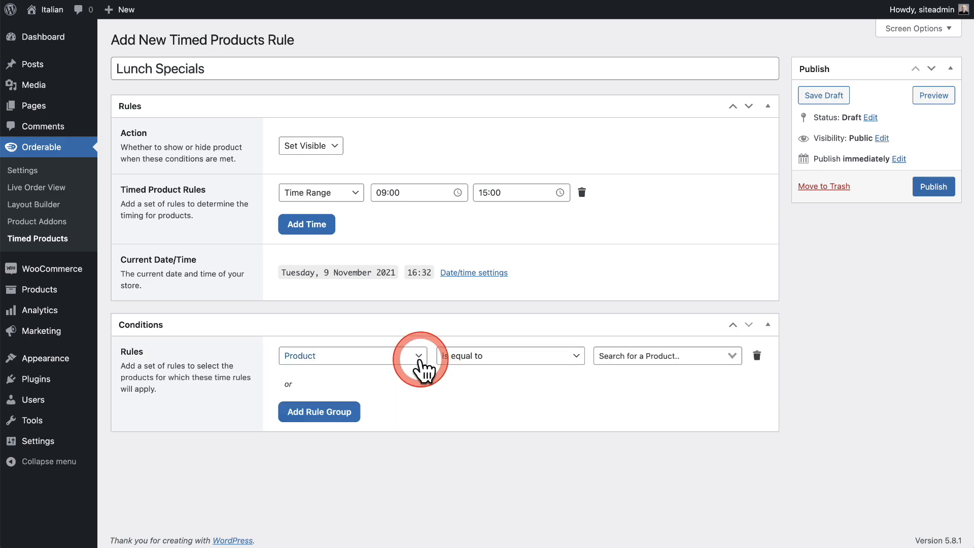
left_click(424, 366)
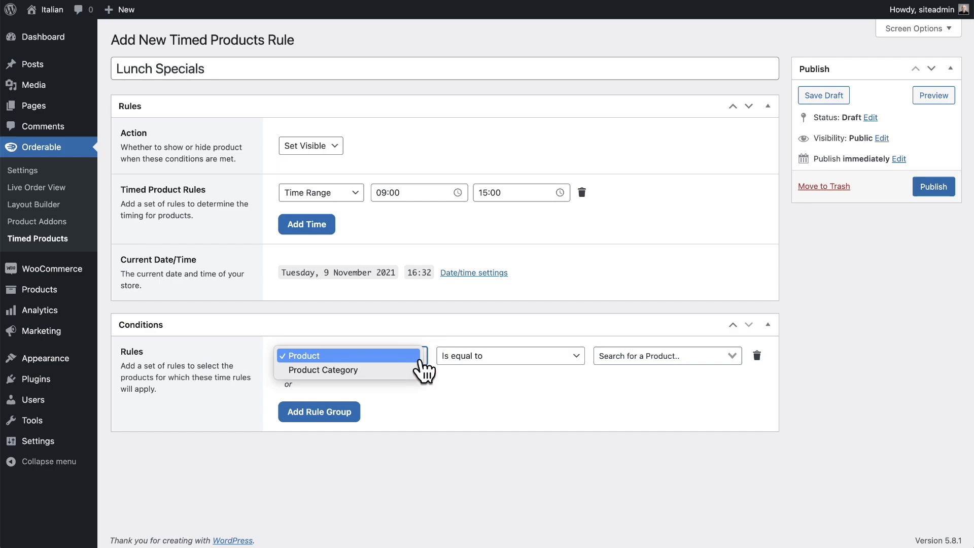
left_click(410, 371)
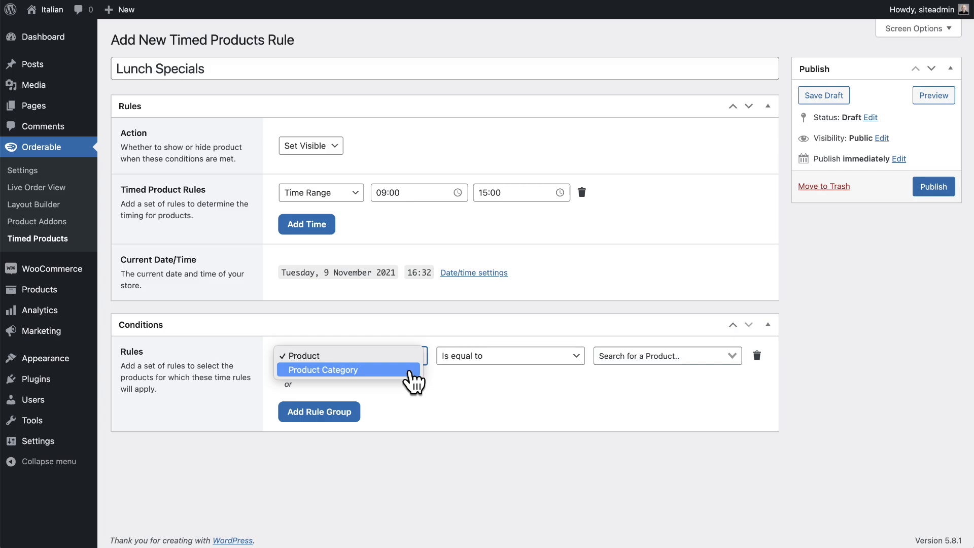
left_click_drag(409, 371, 513, 374)
left_click(583, 363)
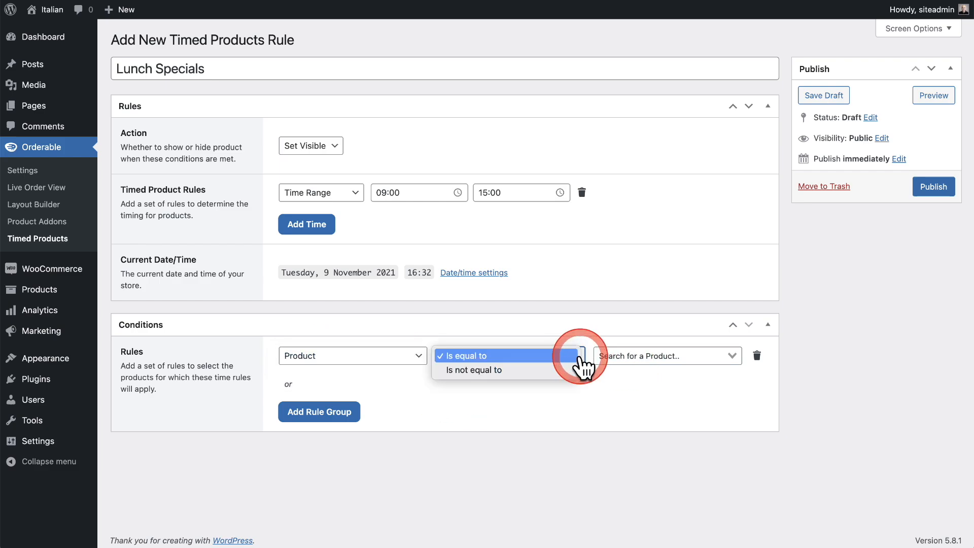
left_click(628, 366)
left_click(628, 358)
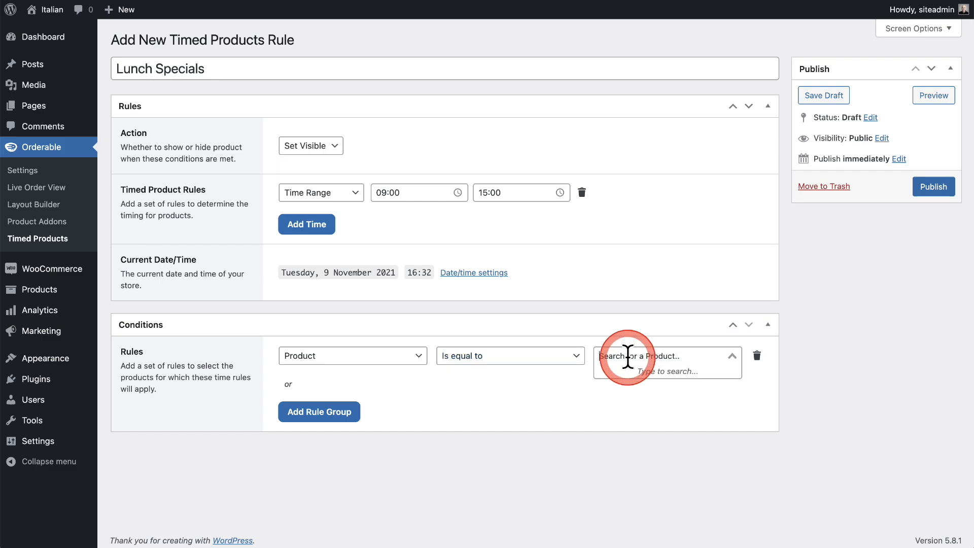
type("wpc")
left_click(638, 370)
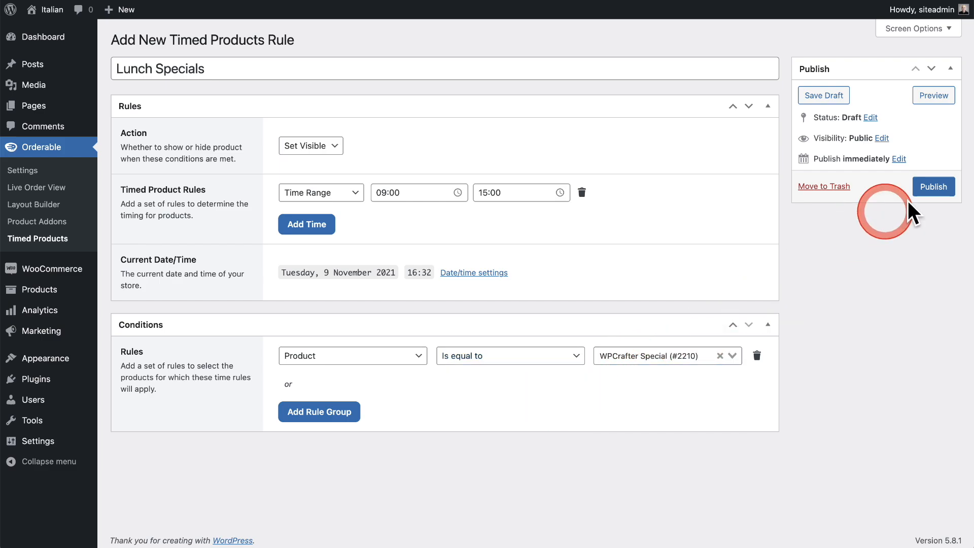
left_click(933, 187)
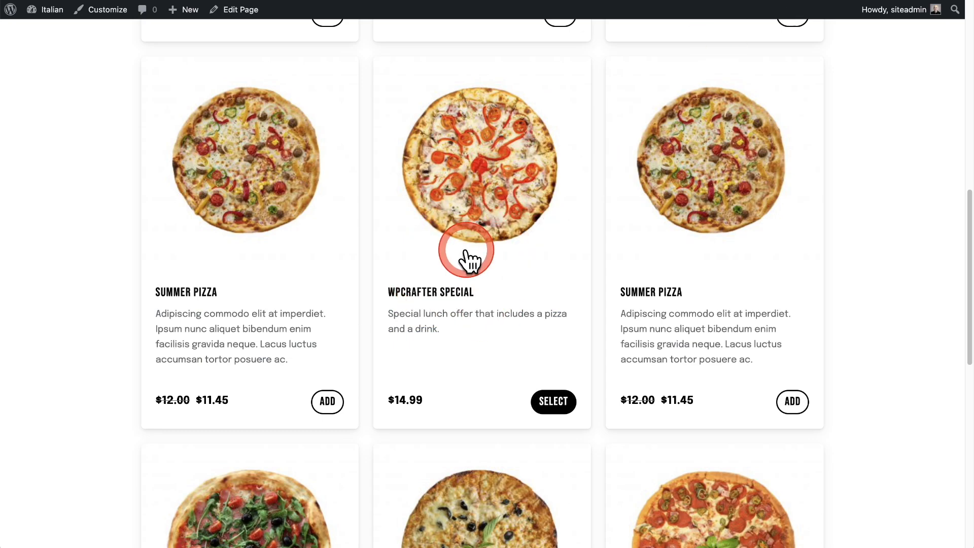
Reload the Order Online page and check the Pizza category for the WPCrafter Special.
left_click(48, 10)
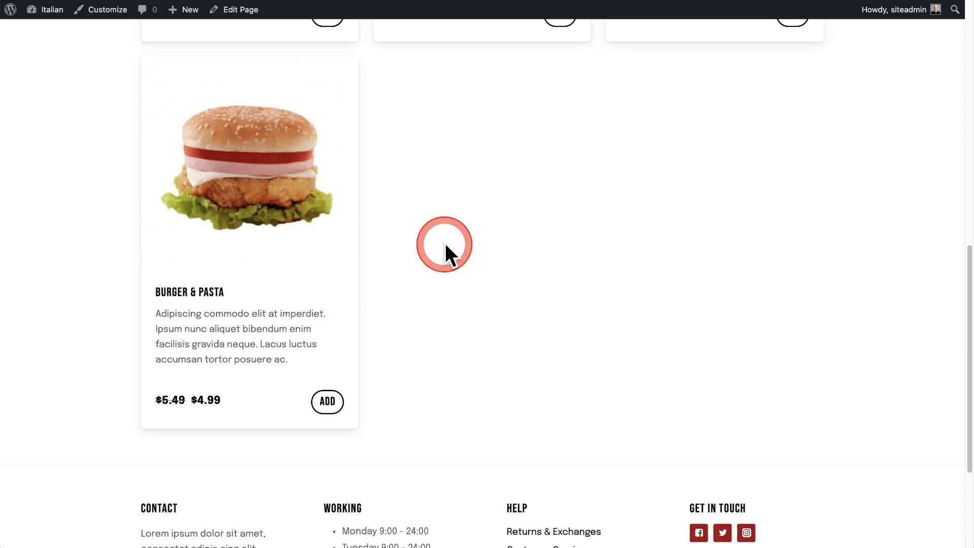
scroll(445, 244, "up", 5)
scroll(445, 243, "up", 5)
left_click(229, 134)
scroll(272, 174, "up", 2)
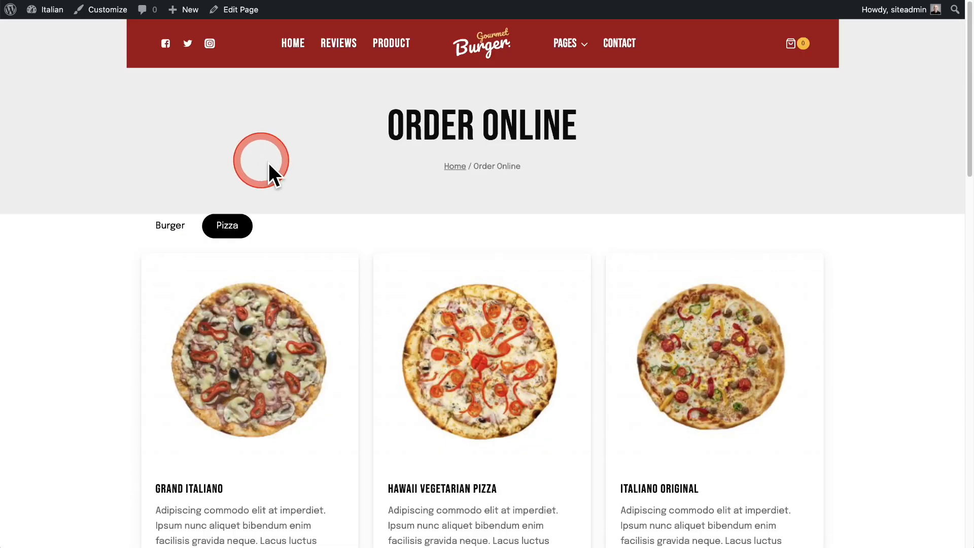
scroll(467, 210, "down", 3)
scroll(467, 210, "down", 10)
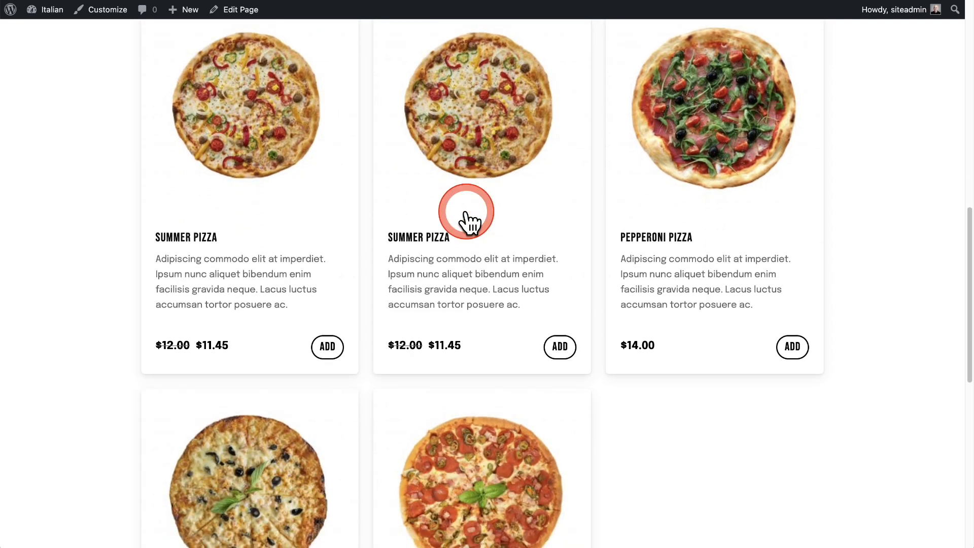
scroll(470, 219, "down", 3)
scroll(474, 224, "up", 5)
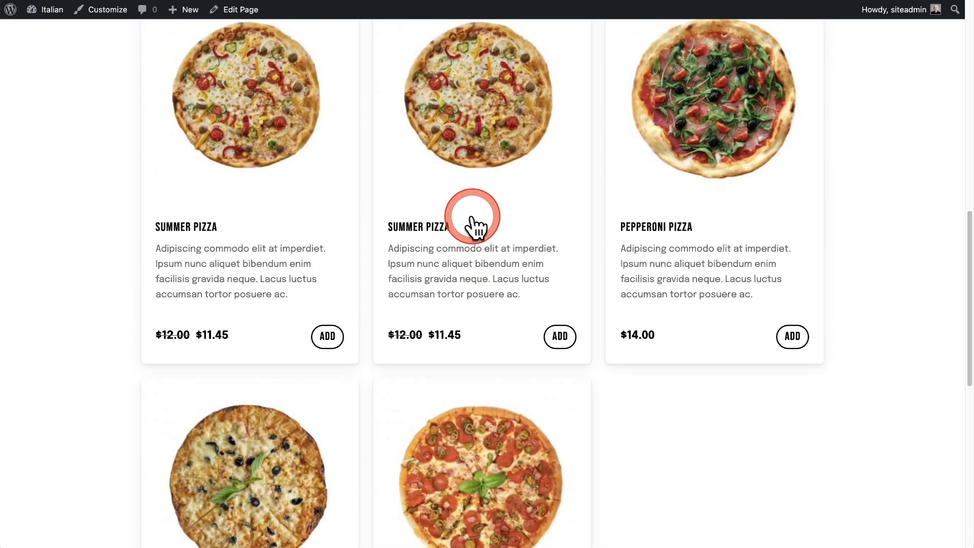
scroll(472, 224, "up", 7)
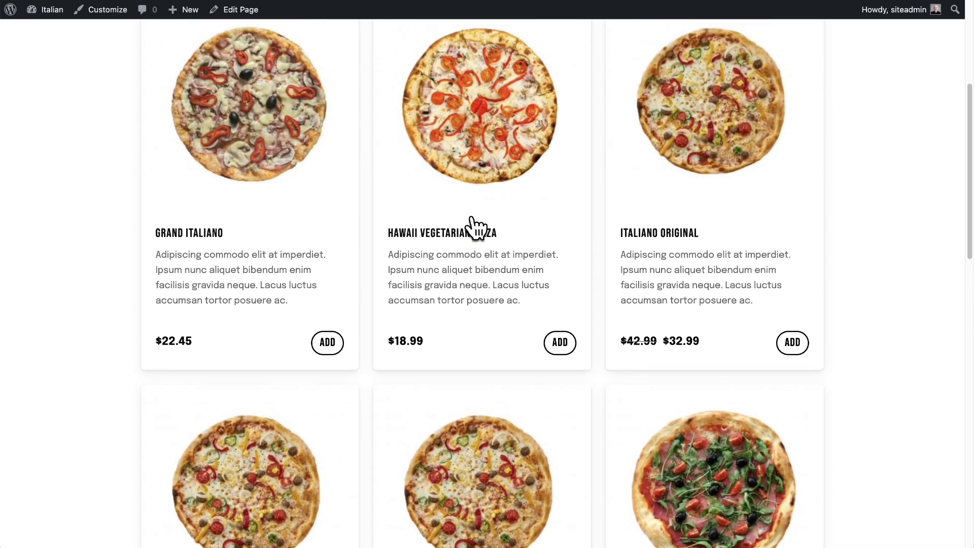
scroll(474, 227, "up", 2)
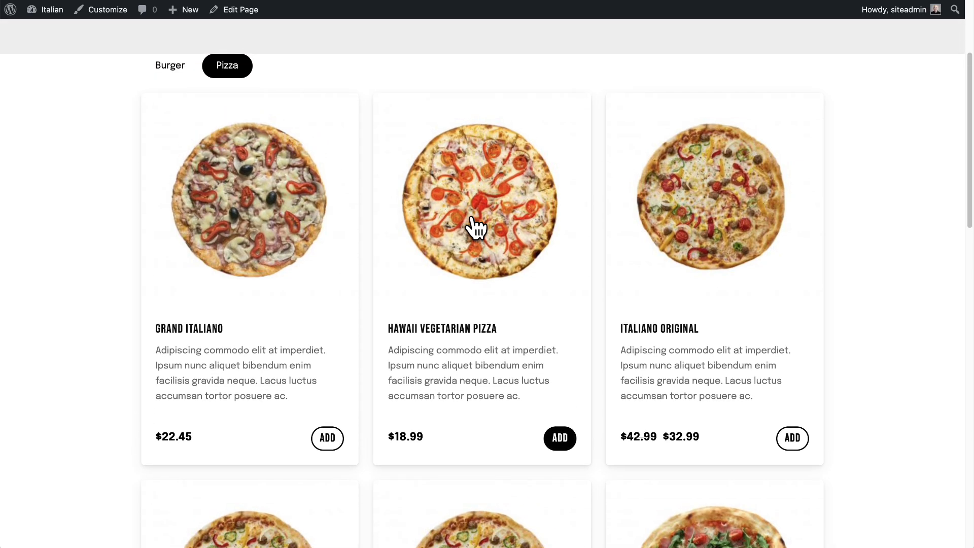